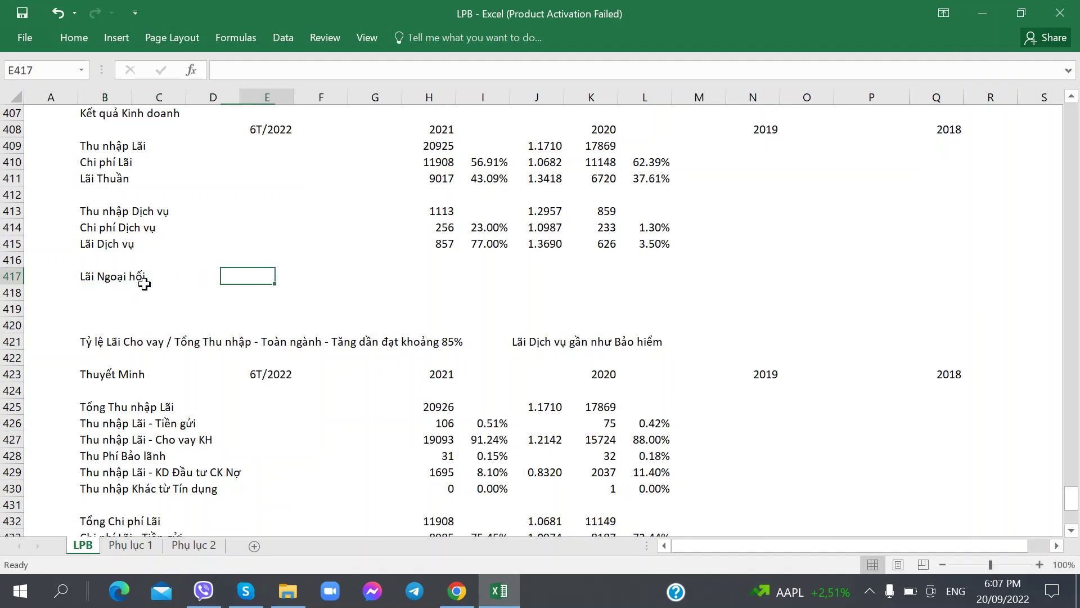
- Examine note 26 on net foreign-exchange trading income in the 2021 annual report PDF in Chrome
key("Right")
key("Right")
key("Right")
key("Right")
key("Left")
key("alt+Tab")
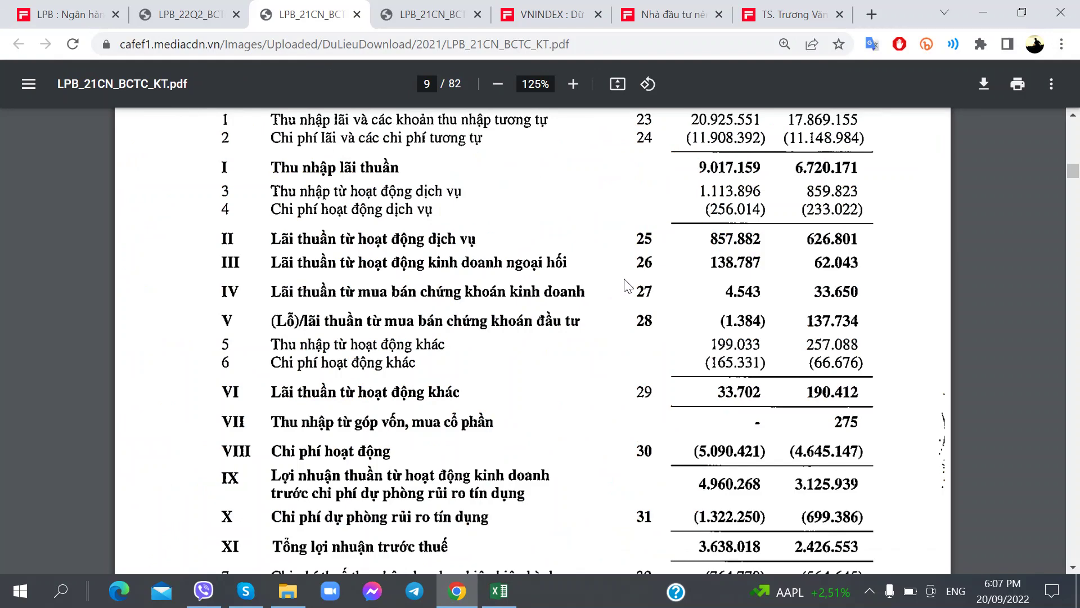
key("ctrl+Tab")
scroll(378, 362, "down", 2)
scroll(378, 362, "up", 2)
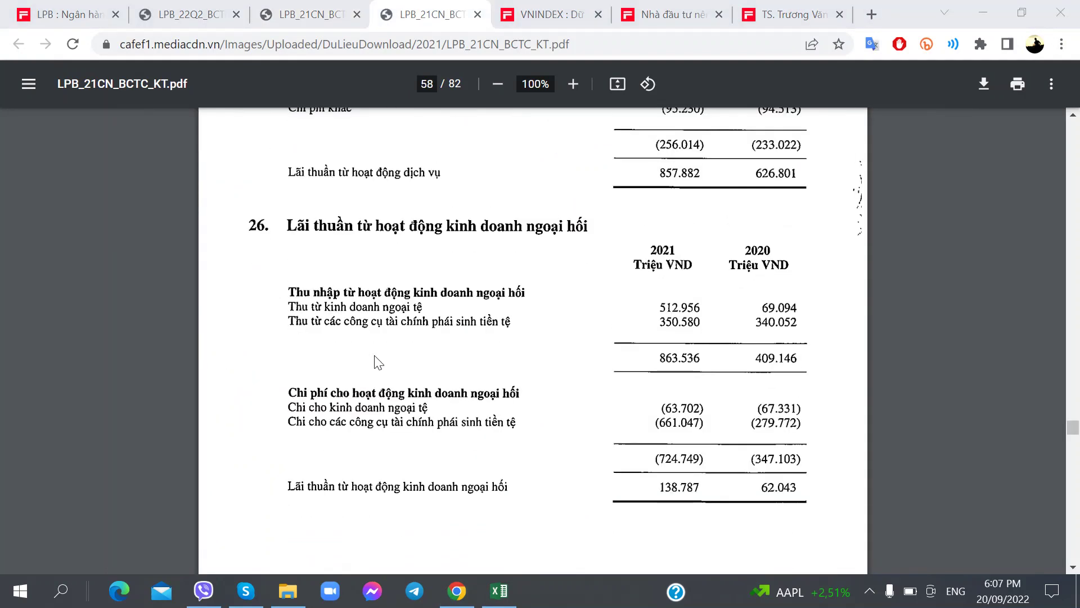
scroll(378, 362, "up", 2)
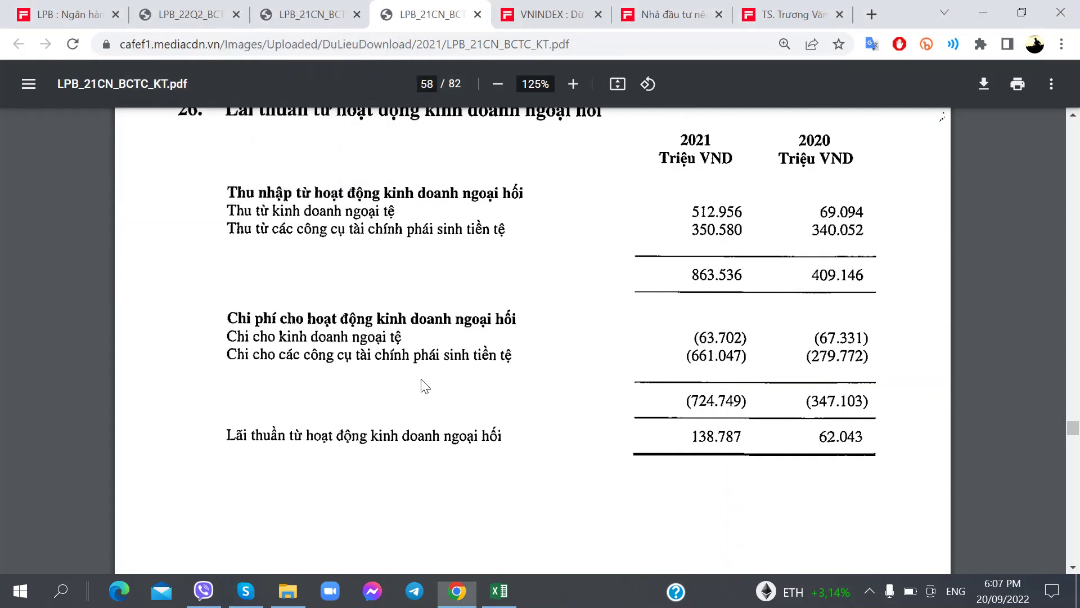
- Enter 138 as the 2021 value of Lãi Ngoại hối in cell H417 of the Excel sheet
left_click(500, 591)
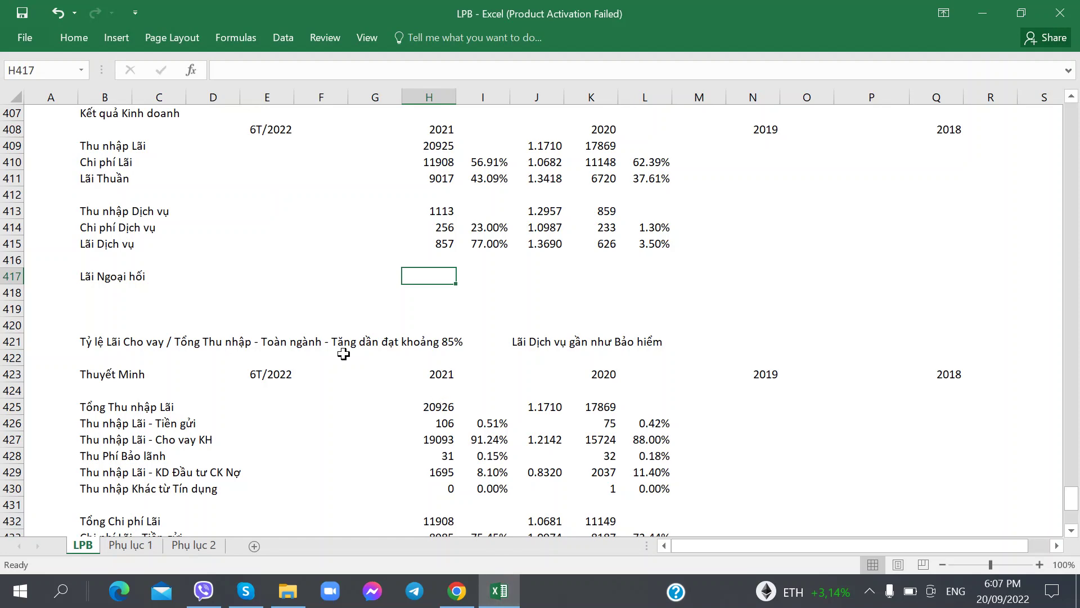
key("alt+Tab")
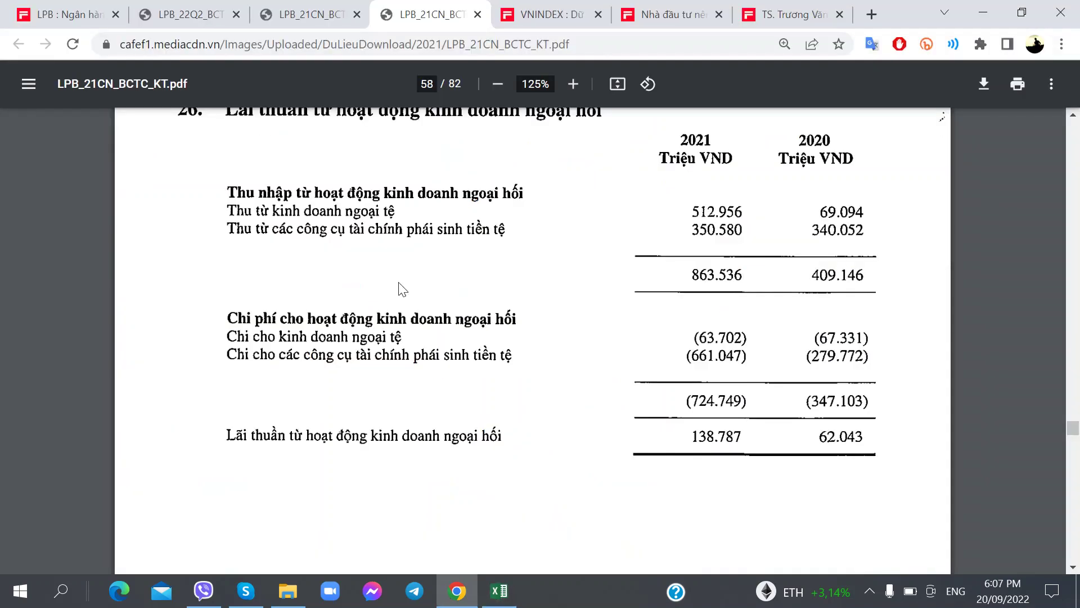
left_click(332, 3)
key("alt+Tab")
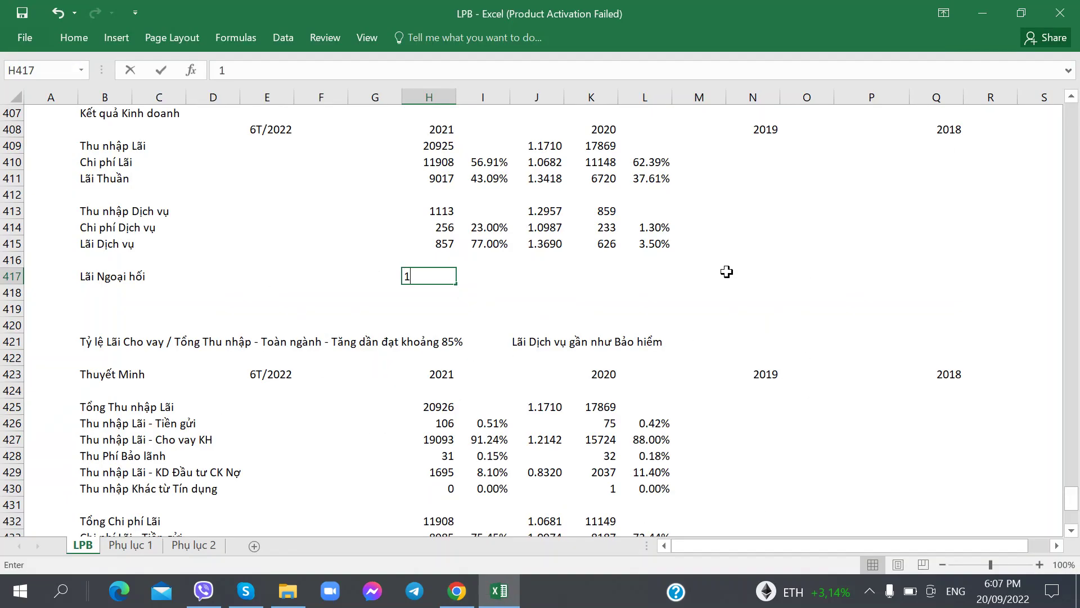
type("138.")
key("alt+Tab")
key("alt+Tab")
key("Right")
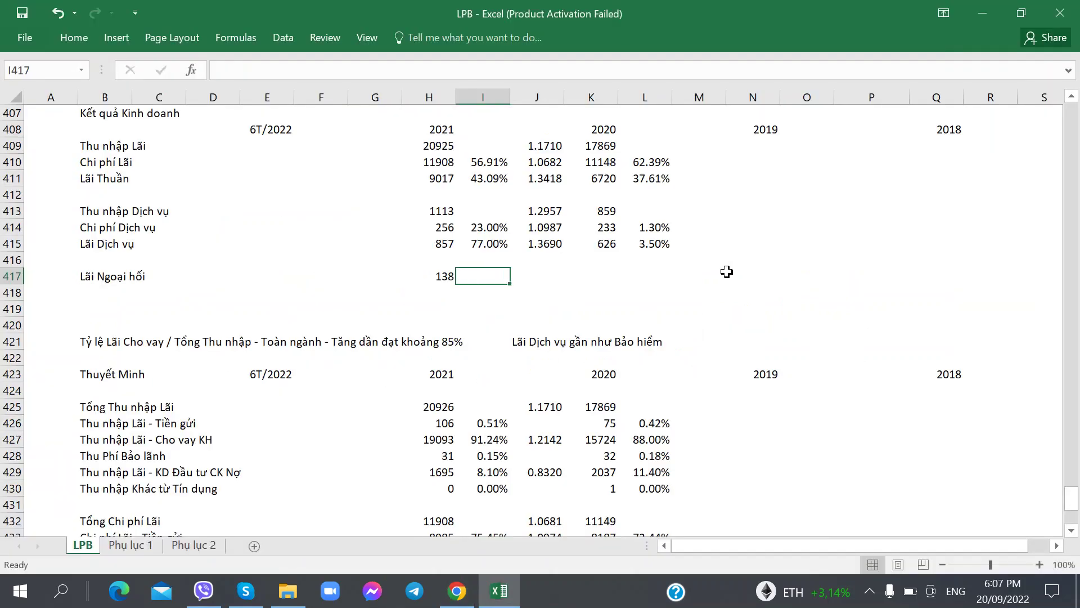
- Check the 2020 foreign-exchange figure in the report and enter 62 for Lãi Ngoại hối in cell K417
key("Left")
key("Up")
key("Up")
key("Down")
key("Down")
key("Right")
key("Right")
key("alt+Tab")
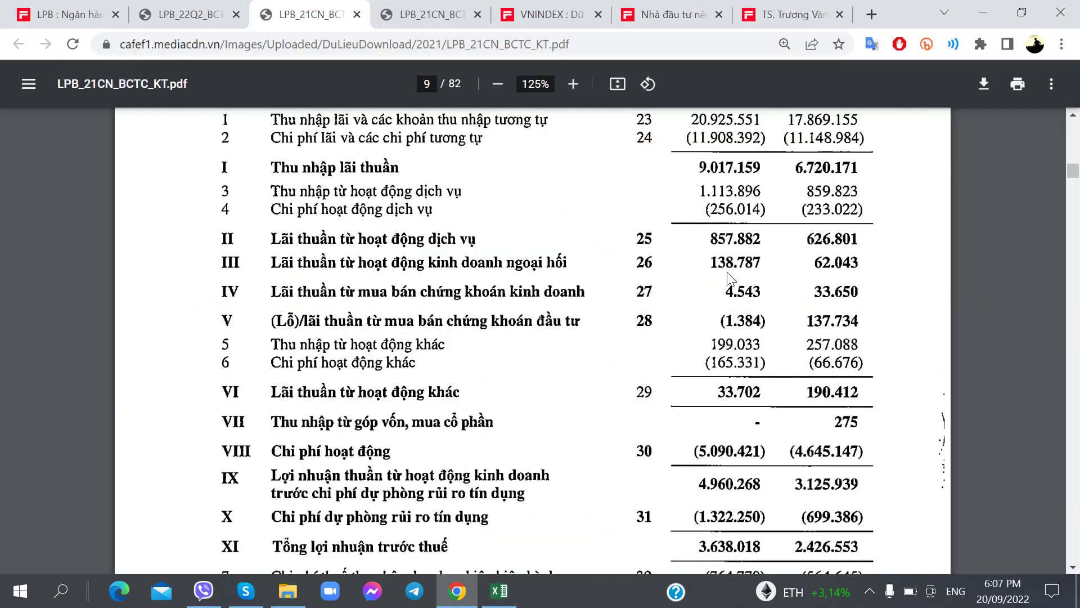
key("alt+Tab")
key("Right")
type("62")
key("Right")
key("Left")
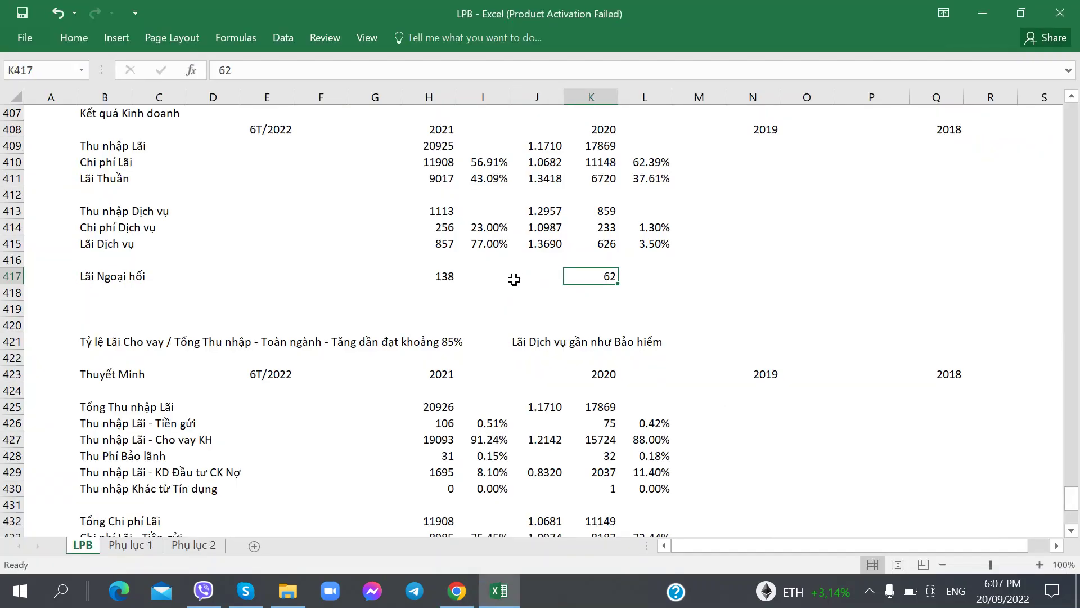
left_click(490, 245)
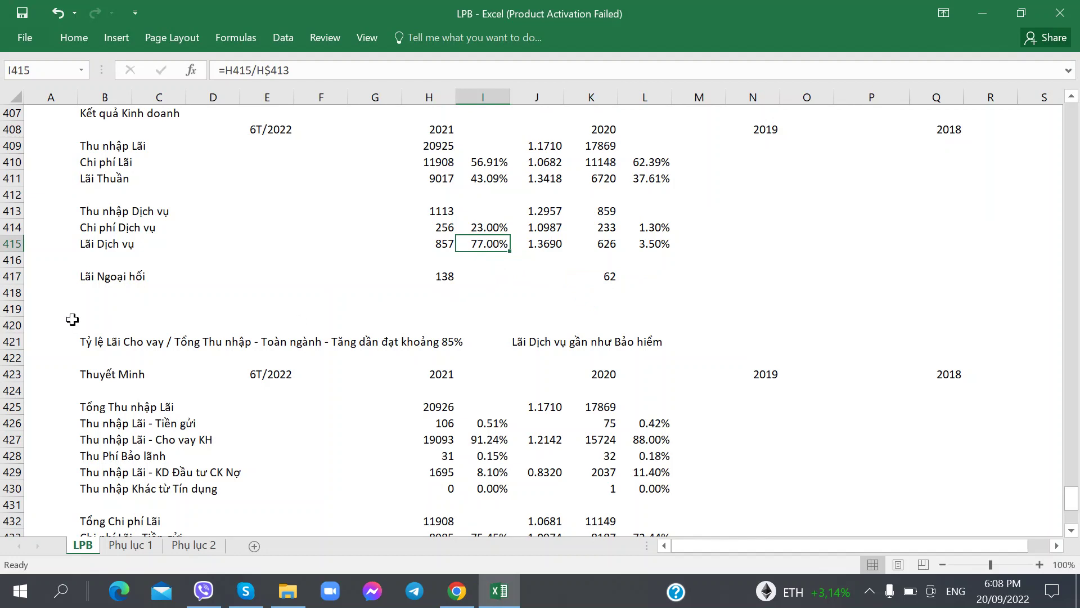
left_click(93, 291)
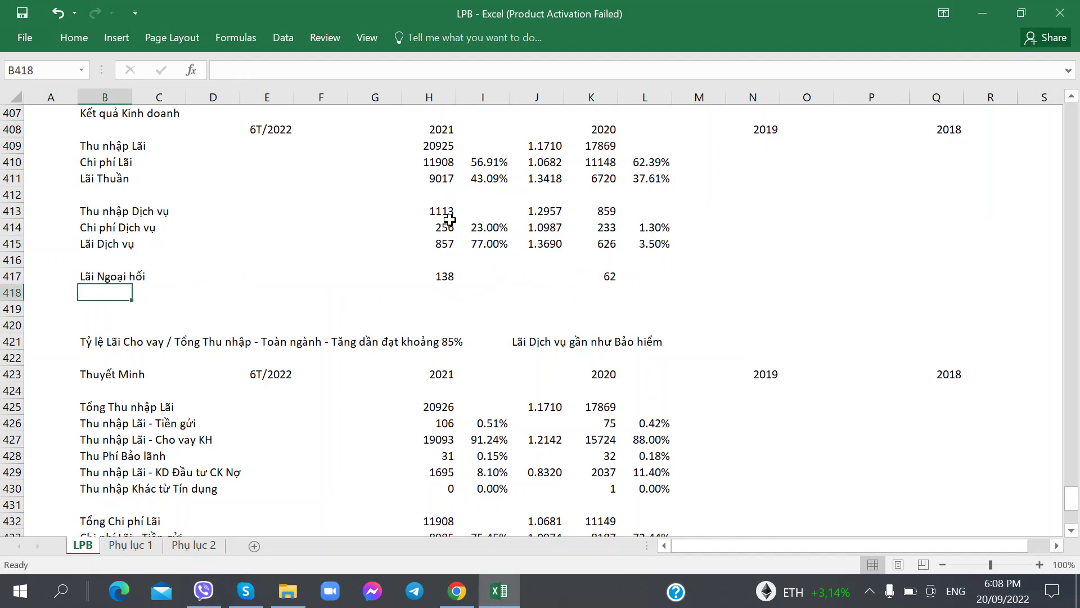
left_click(440, 179)
left_click(434, 227)
left_click(436, 243)
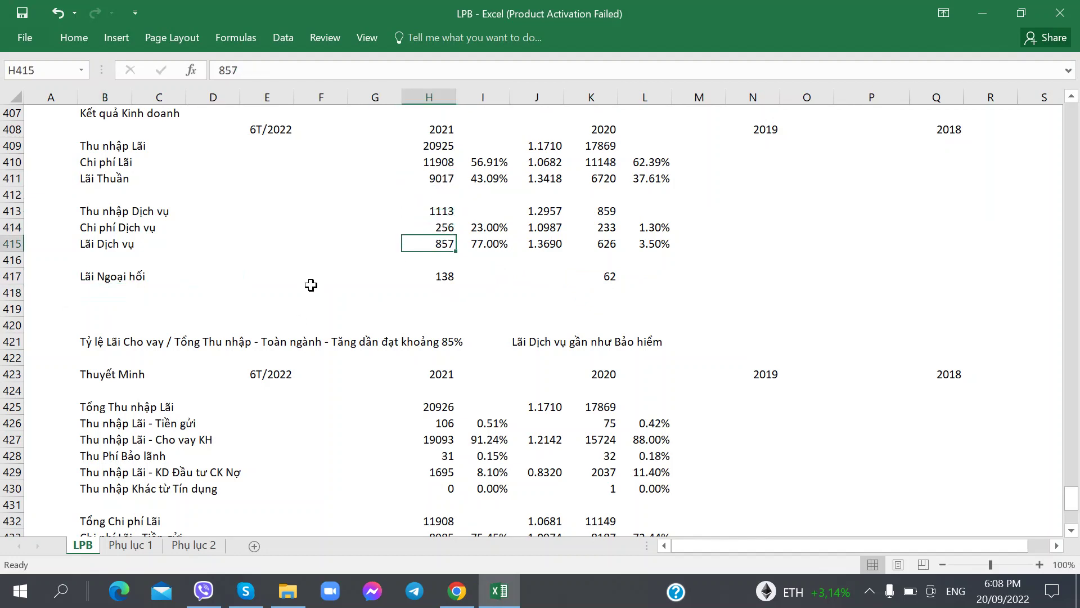
- Label cell B418 "Lãi CK K/Doanh" for the net trading-securities income line of the report
left_click(90, 295)
key("alt+Tab")
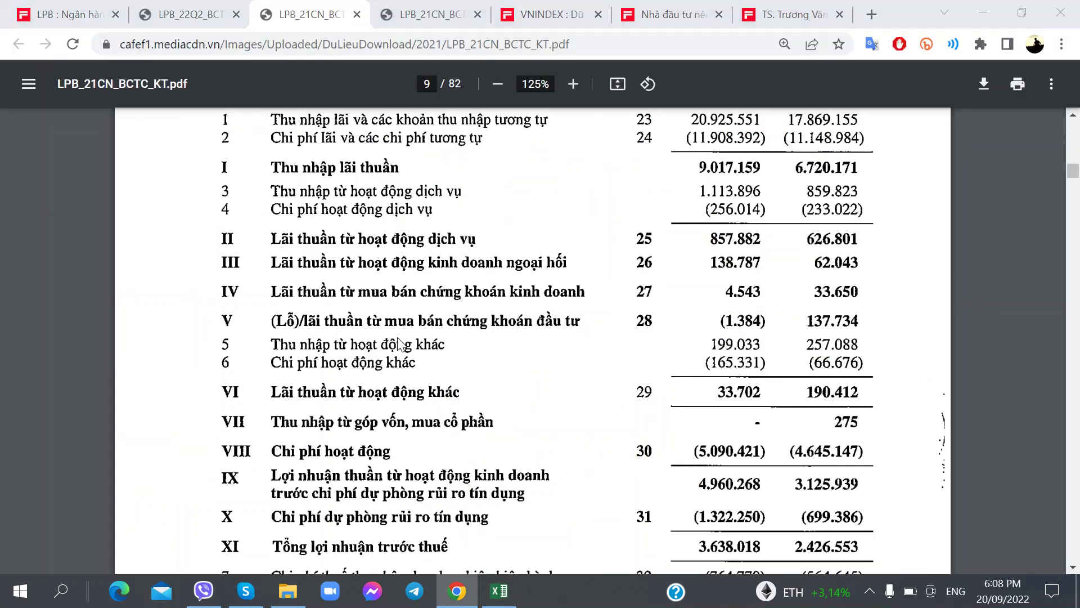
key("alt+Tab")
type("Lãi KC")
key("BackSpace")
key("BackSpace")
type("CK")
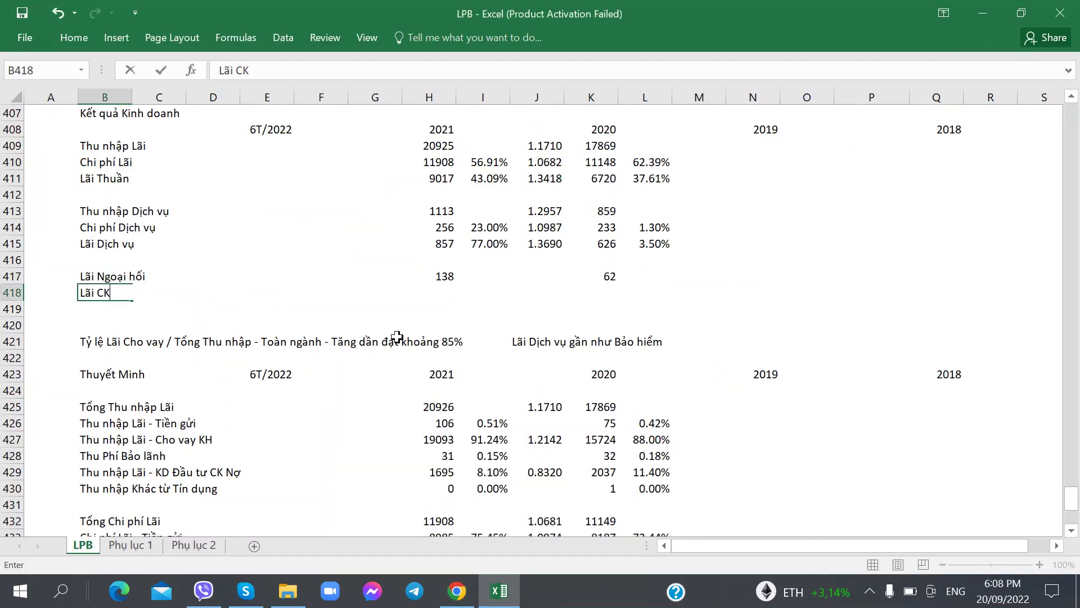
type(" Kinh do")
key("BackSpace")
key("BackSpace")
key("BackSpace")
key("BackSpace")
type("/Doanh")
- Fill the Lãi CK K/Doanh row from the report with 4 for 2021 in H418 and 33 for 2020 in K418
key("Tab")
key("Tab")
key("Tab")
key("Tab")
key("Tab")
key("Tab")
key("alt+Tab")
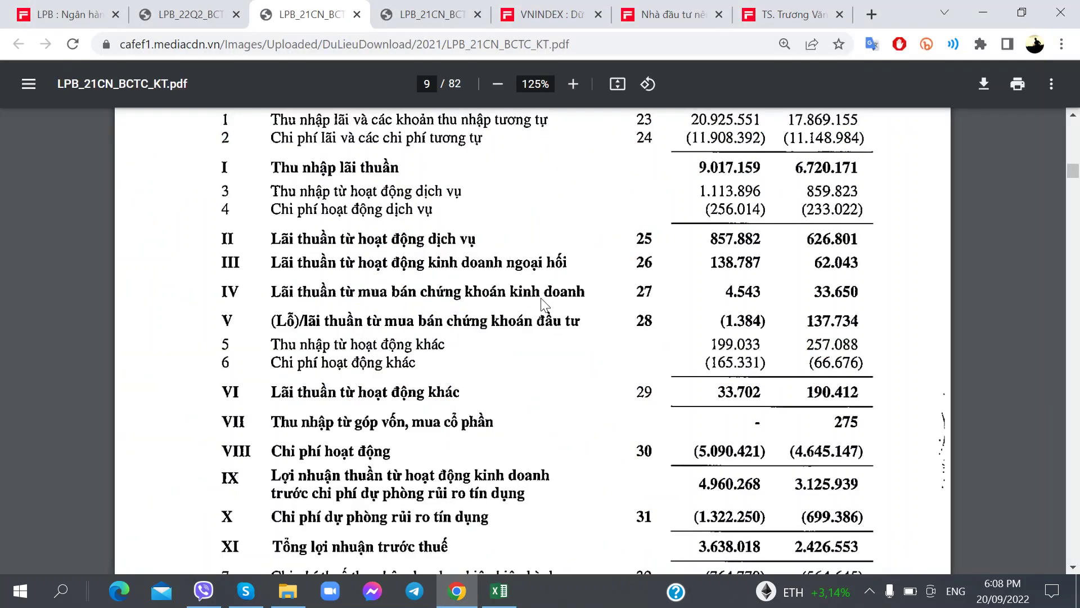
key("alt+Tab")
type("4")
key("Tab")
key("Tab")
key("alt+Tab")
key("alt+Tab")
type("33")
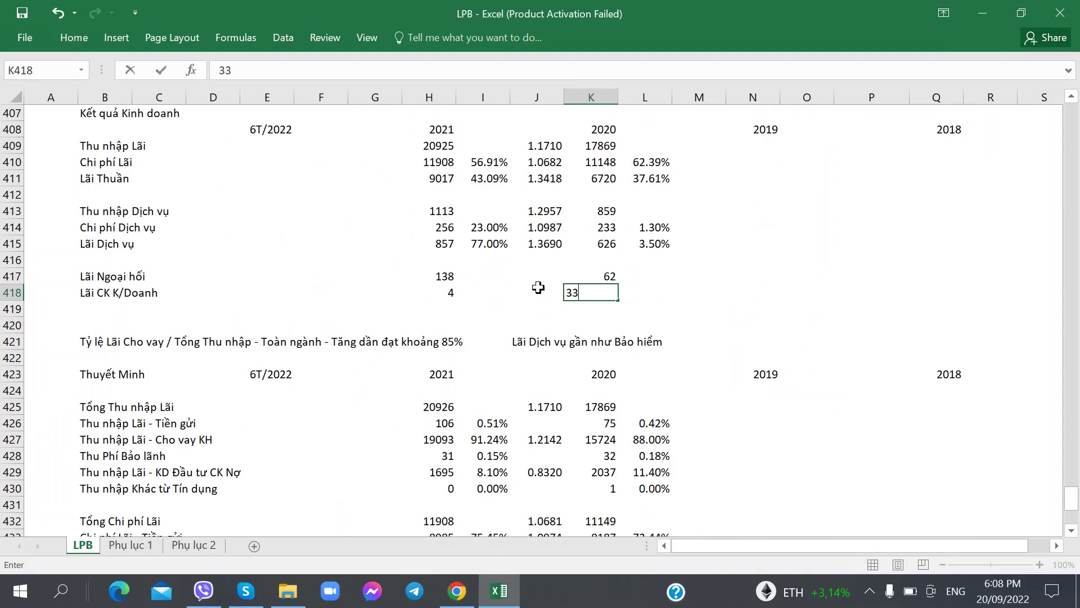
key("Tab")
- Read notes 27 and 28 on trading and investment securities in the 2021 report, and return to its income statement
key("alt+Tab")
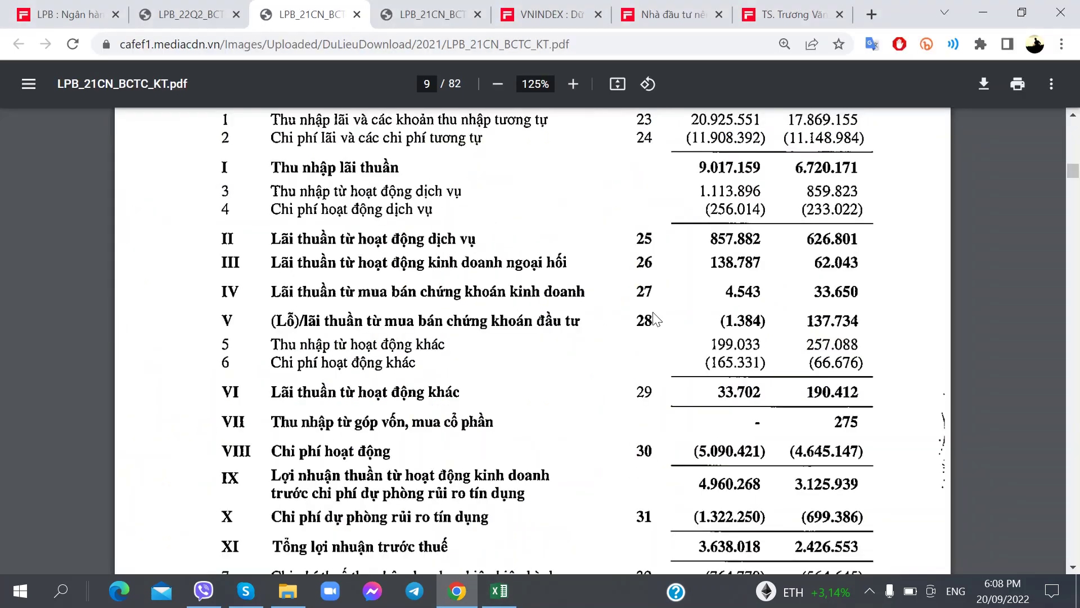
left_click(431, 14)
scroll(392, 286, "down", 10)
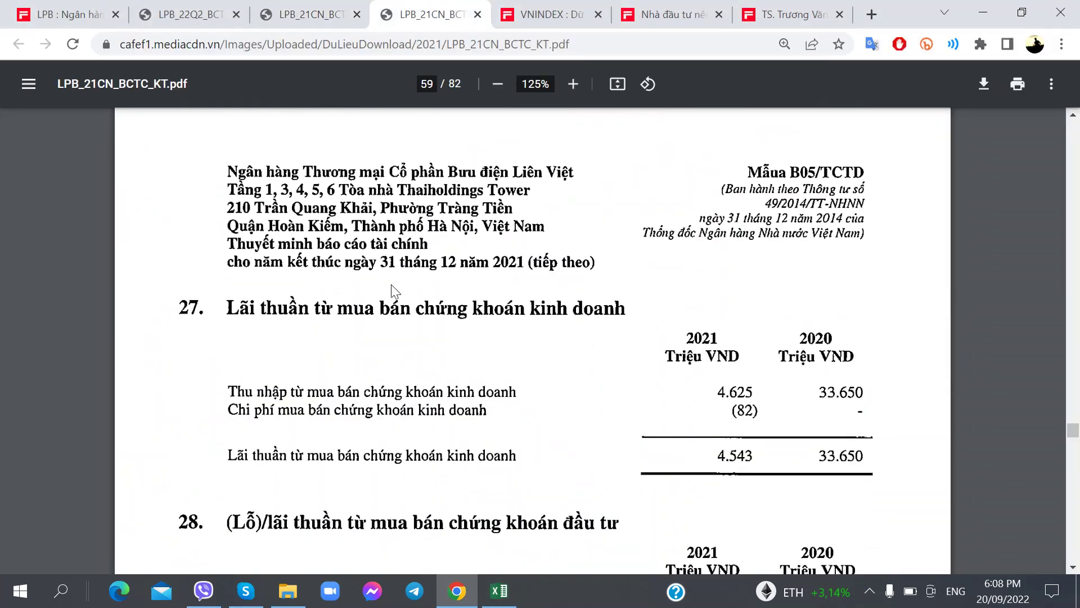
scroll(390, 283, "down", 3)
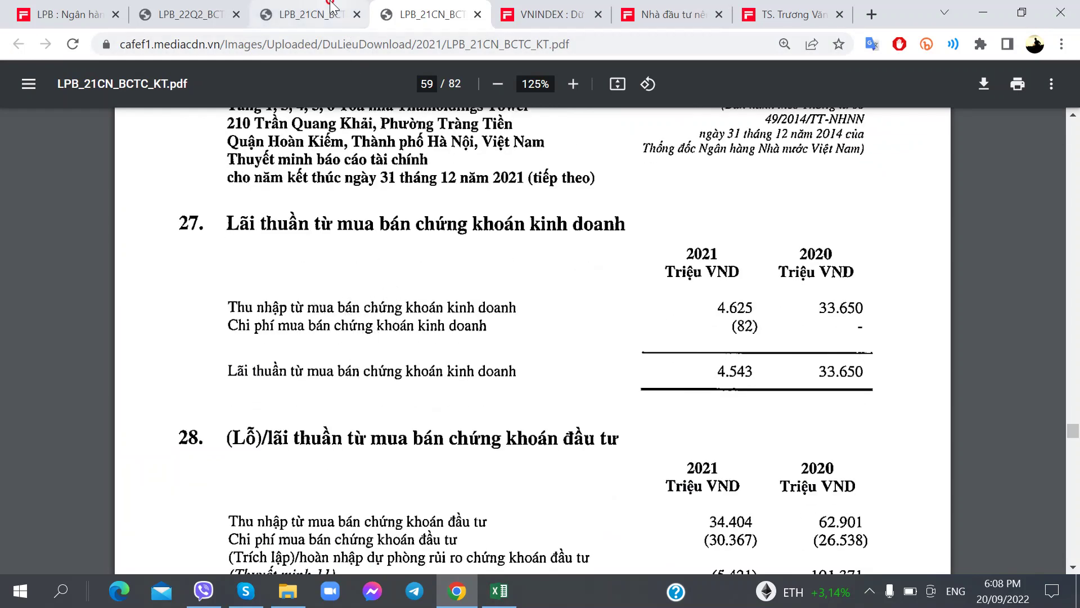
left_click(340, 17)
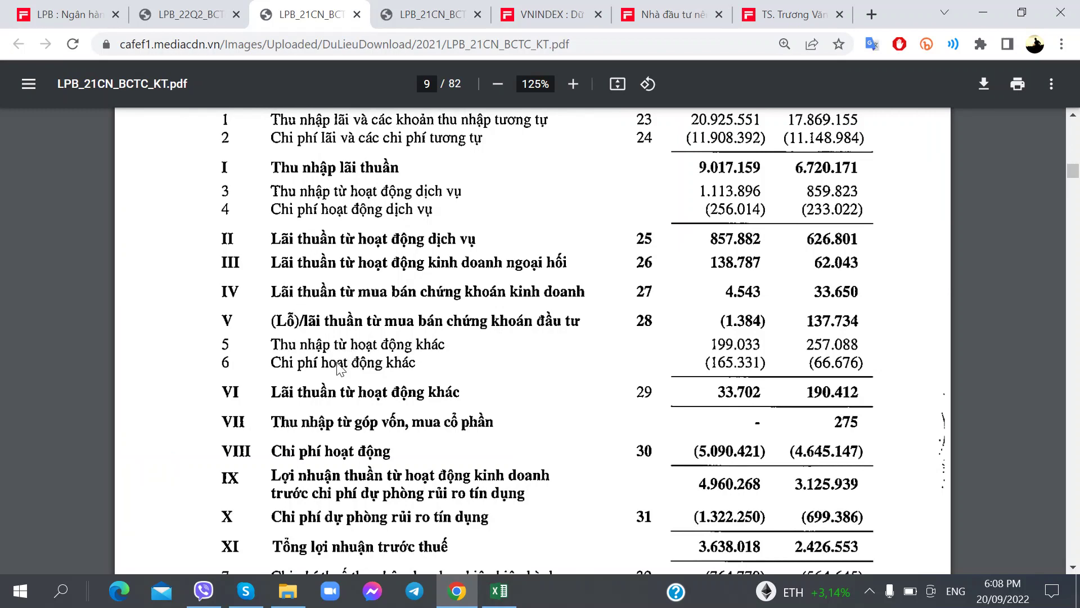
- Insert a new row 419 below Lãi CK K/Doanh and label it "Lãi CK Đầu tư" in column B
key("alt+Tab")
right_click(13, 309)
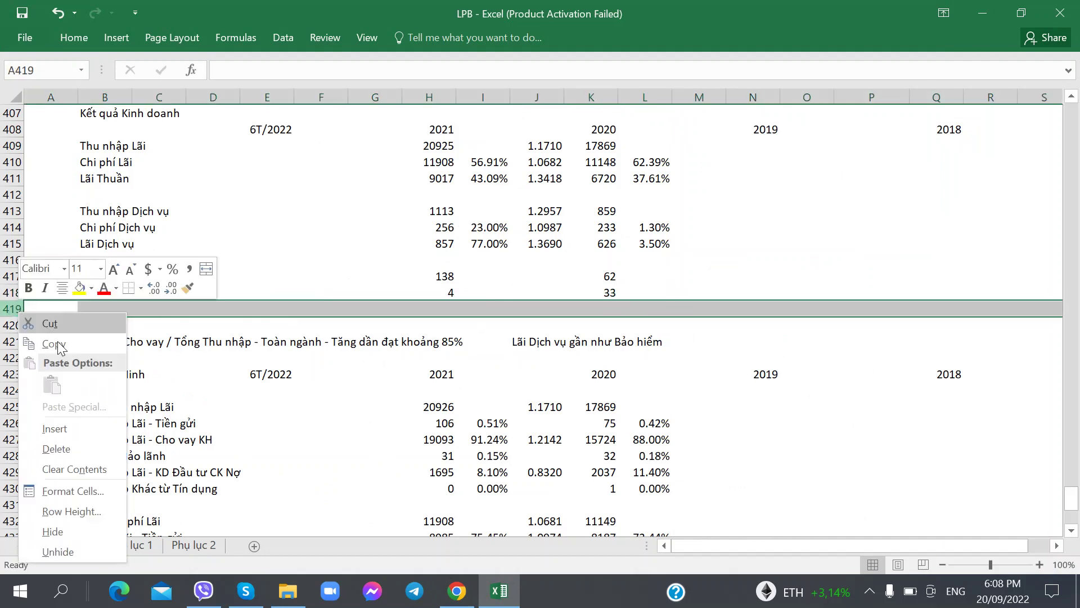
left_click(57, 429)
left_click(140, 321)
key("Up")
key("Left")
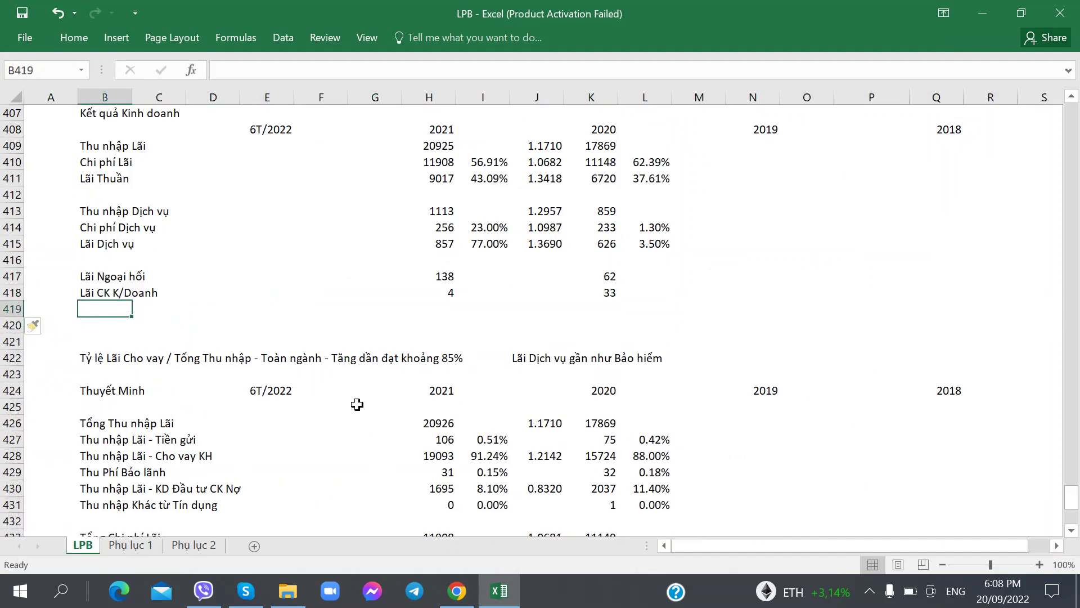
type("Lãi CK Đầu")
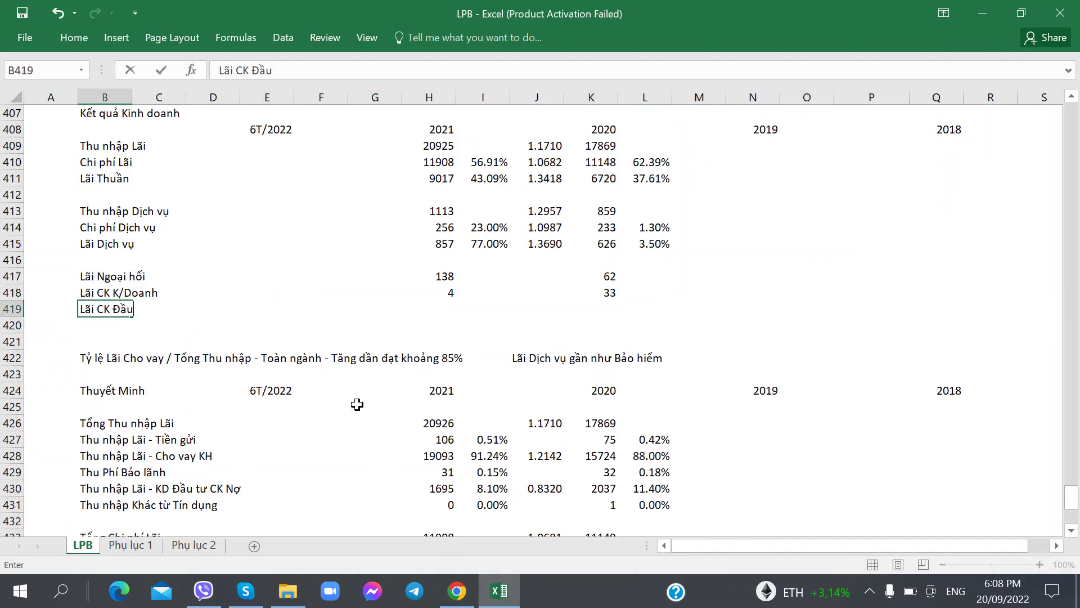
type(" tư")
key("Right")
key("Right")
key("Right")
key("Right")
key("Right")
key("Right")
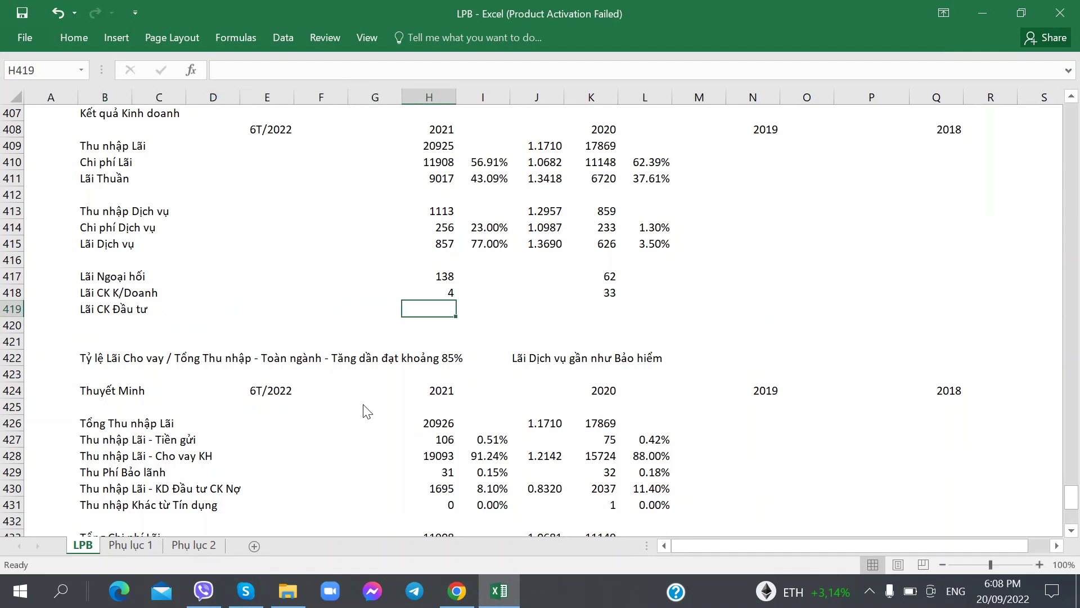
- Review the securities holdings and liabilities on the 2021 report's balance sheet, and return to the income statement
key("alt+Tab")
left_click(211, 14)
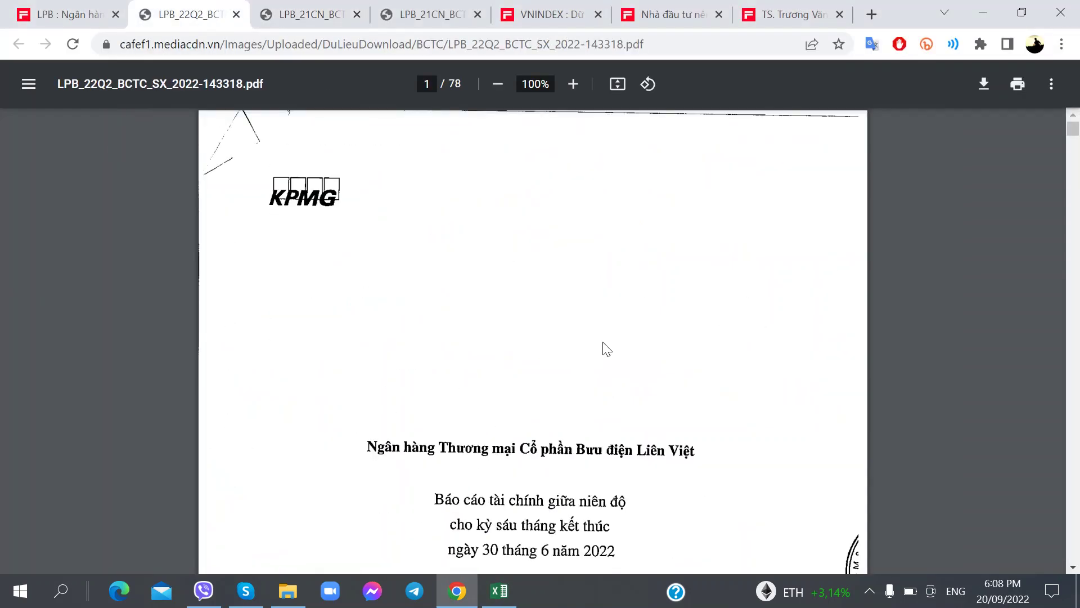
left_click(354, 12)
scroll(559, 362, "up", 20)
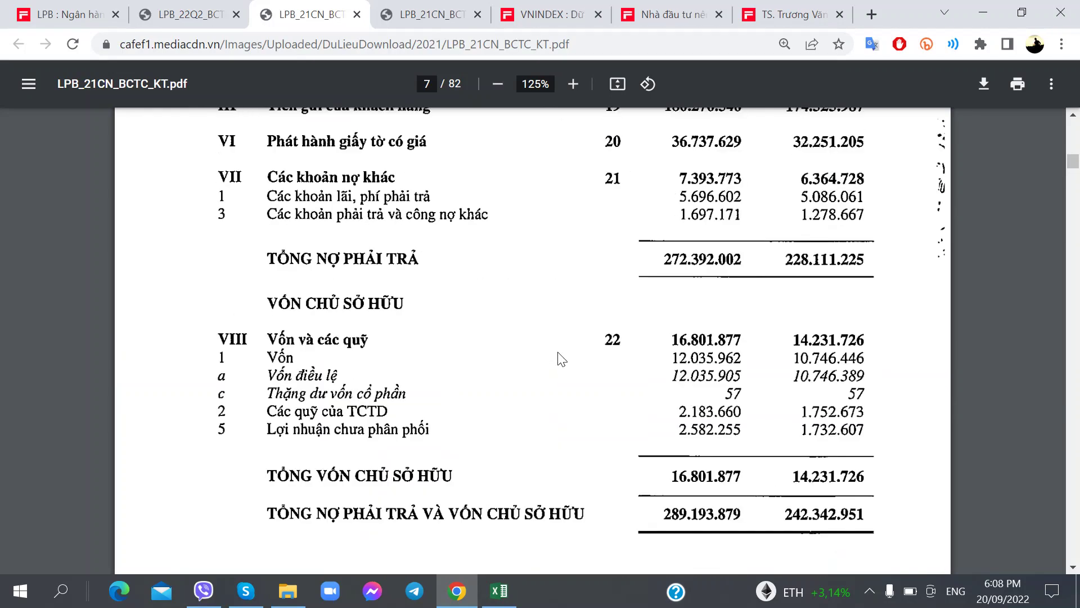
scroll(559, 362, "up", 20)
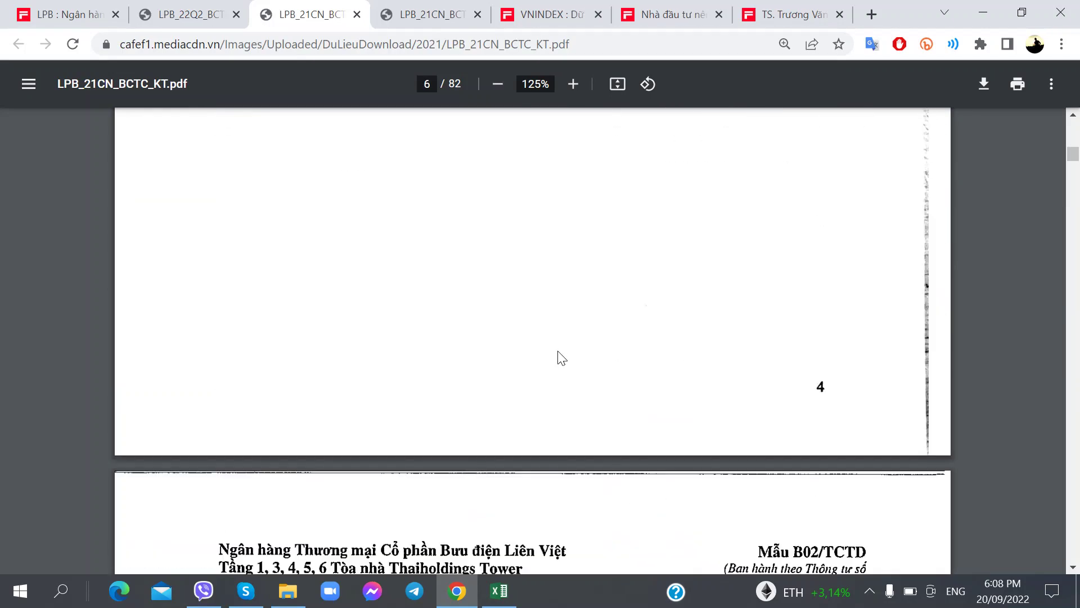
scroll(557, 356, "down", 14)
scroll(510, 367, "down", 1)
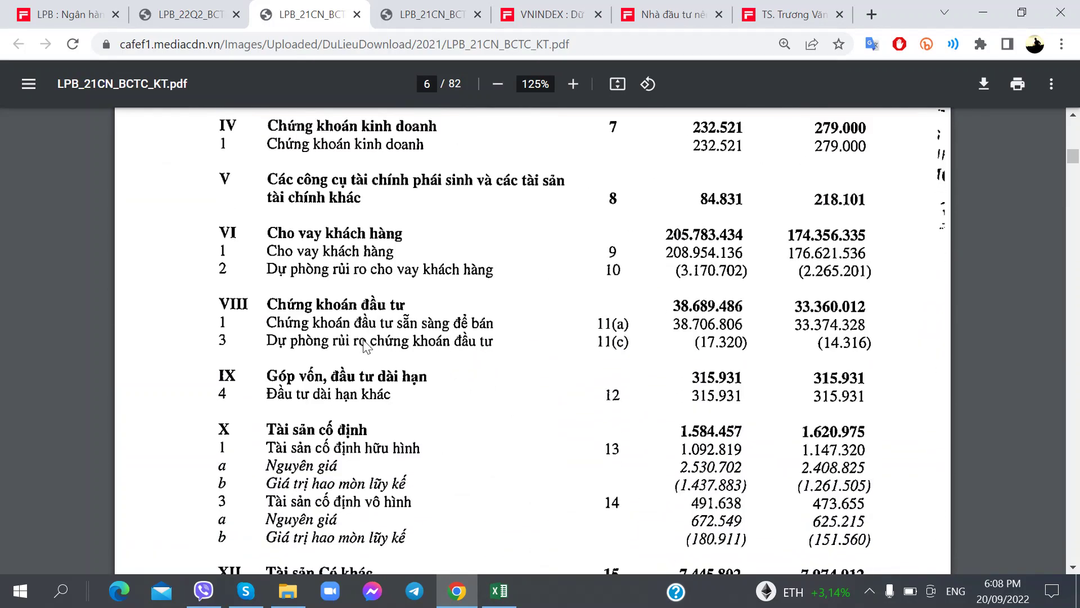
scroll(427, 348, "down", 15)
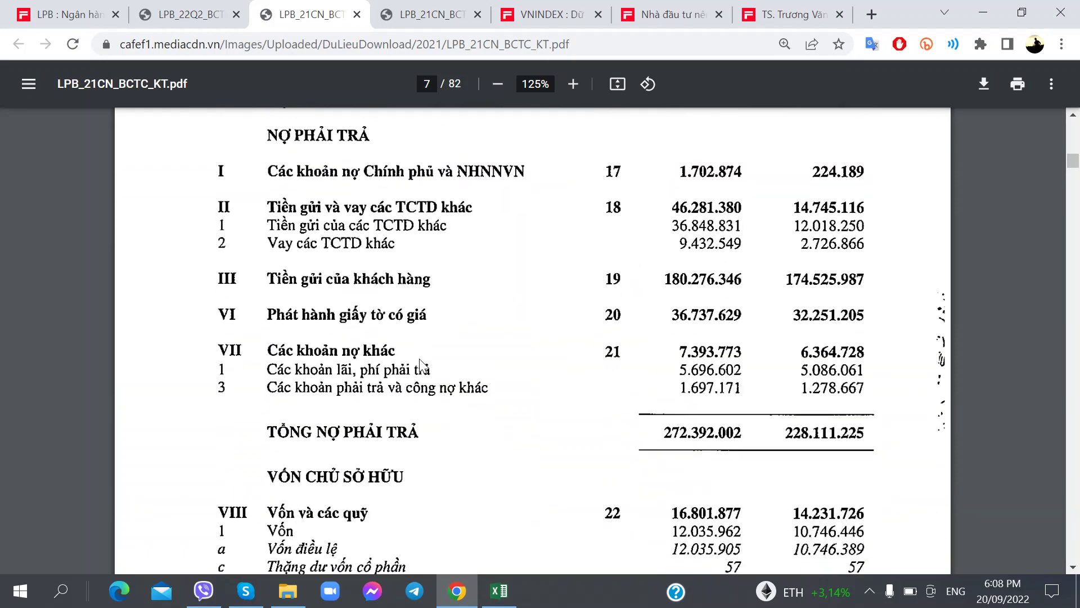
scroll(423, 364, "down", 20)
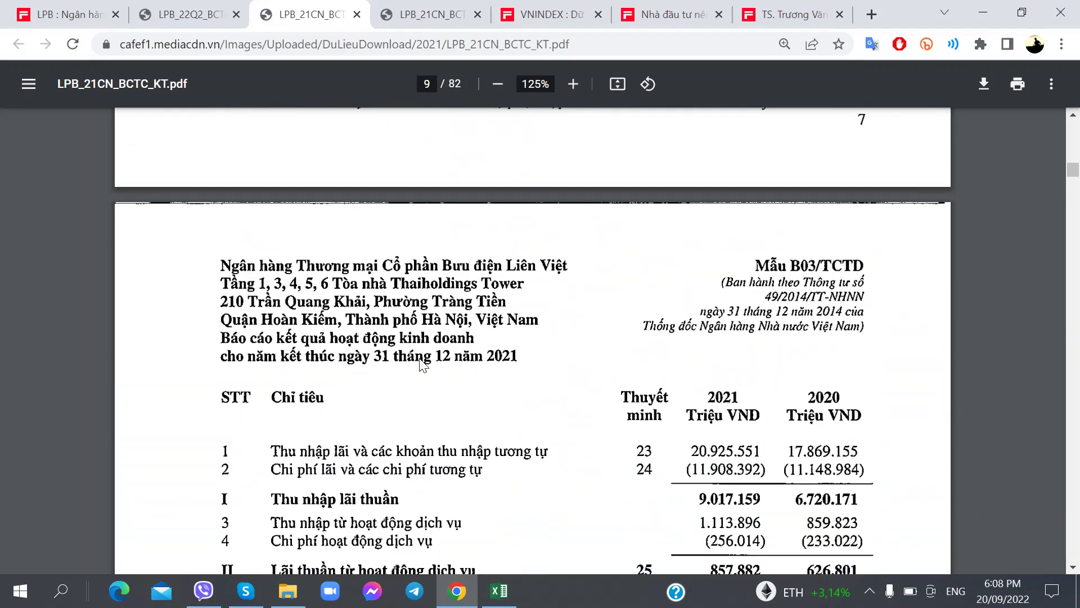
scroll(422, 363, "up", 3)
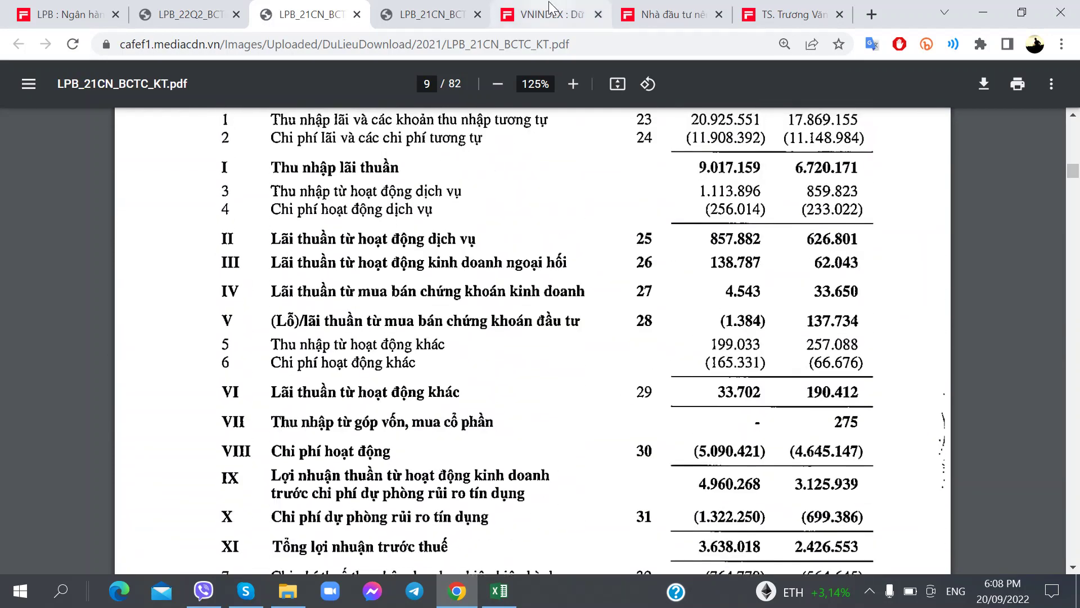
- Fill the Lãi CK Đầu tư row from the report with -1 for 2021 in H419 and 137 for 2020 in K419
key("alt+Tab")
key("alt+Tab")
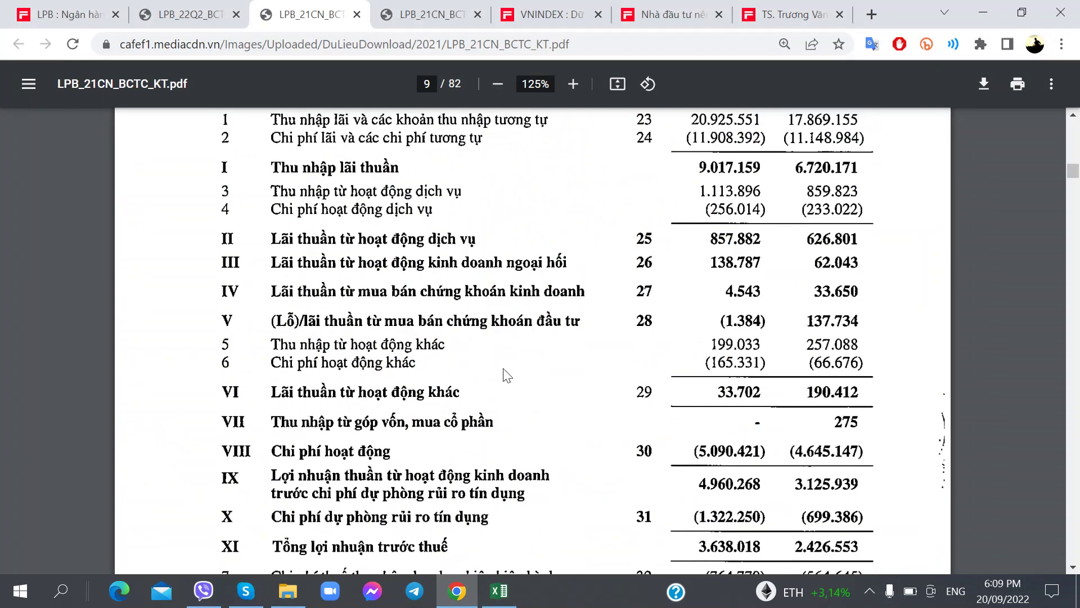
key("alt+Tab")
type("-1")
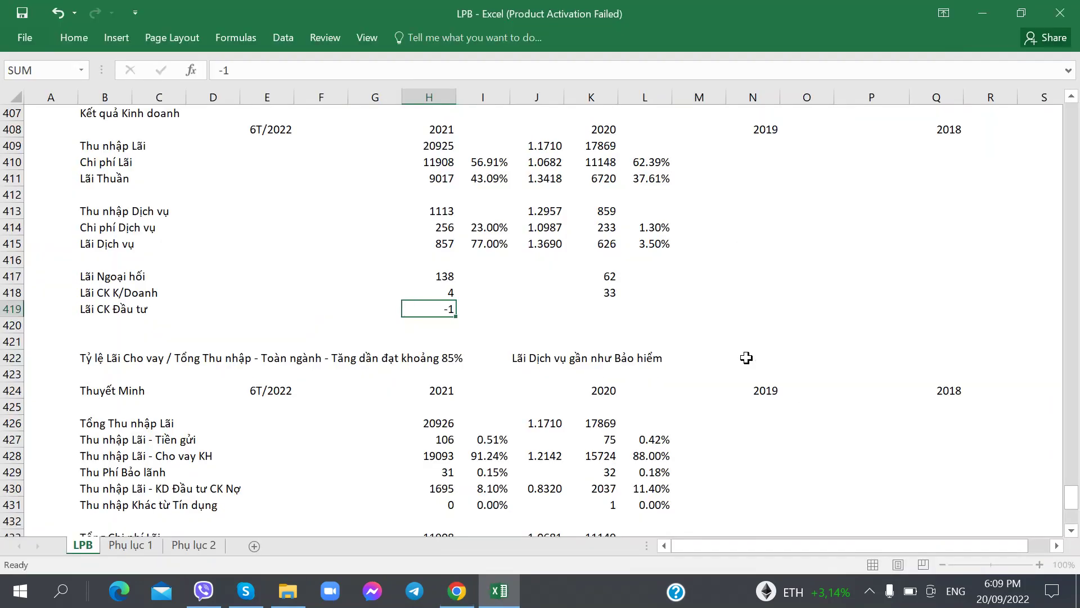
key("Right")
key("Right")
key("Right")
key("alt+Tab")
key("alt+Tab")
type("13")
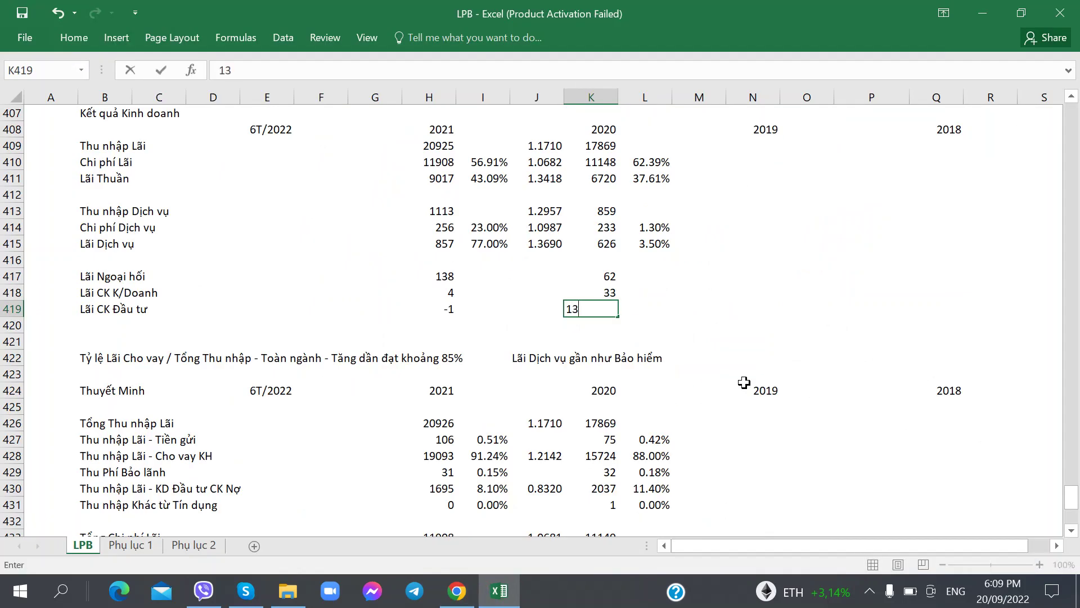
type("7")
key("Right")
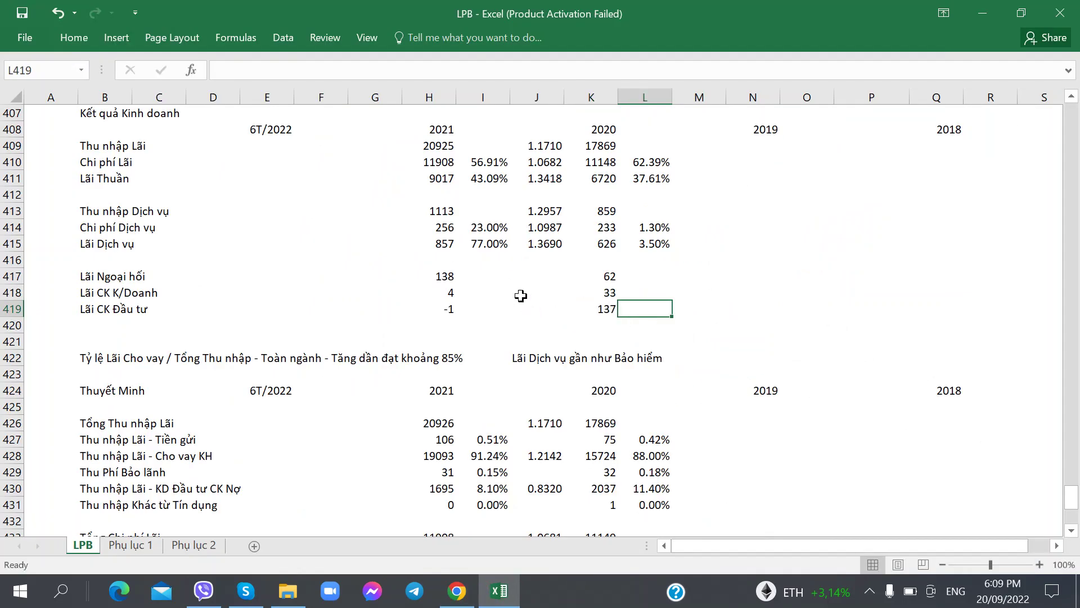
- Check the next income statement item in the 2021 report and label cell B420 "Lãi Khác"
left_click(442, 248)
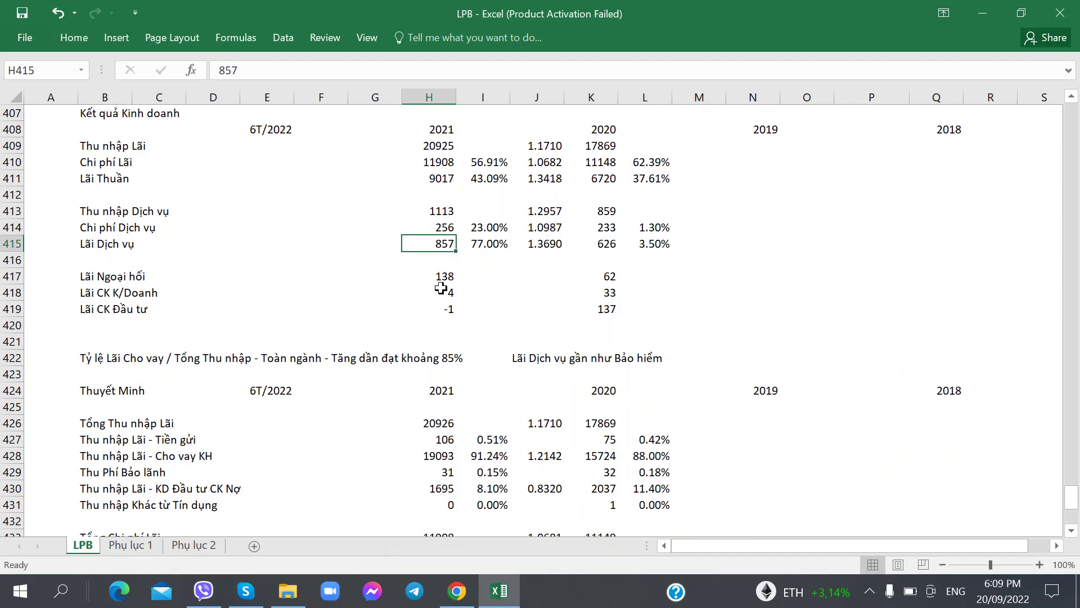
left_click(91, 324)
key("alt+Tab")
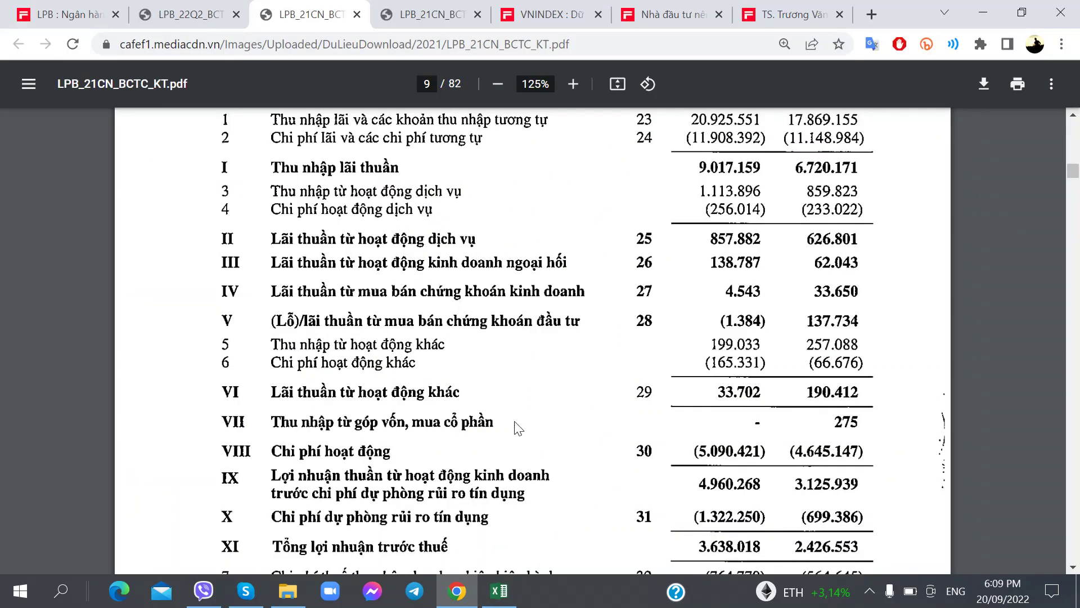
scroll(516, 429, "up", 2)
scroll(518, 430, "down", 4)
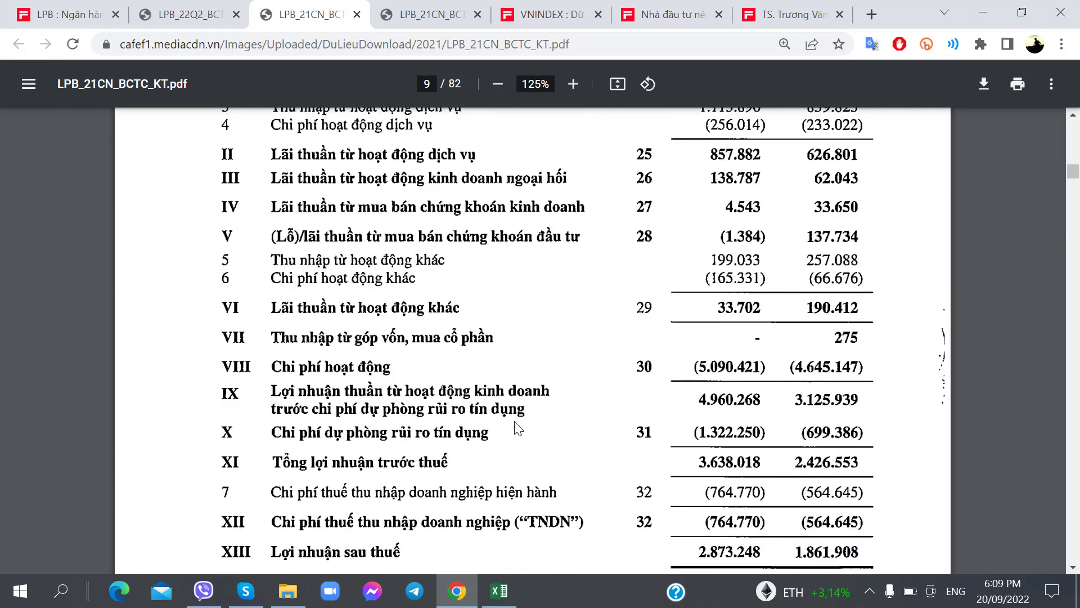
scroll(518, 429, "up", 3)
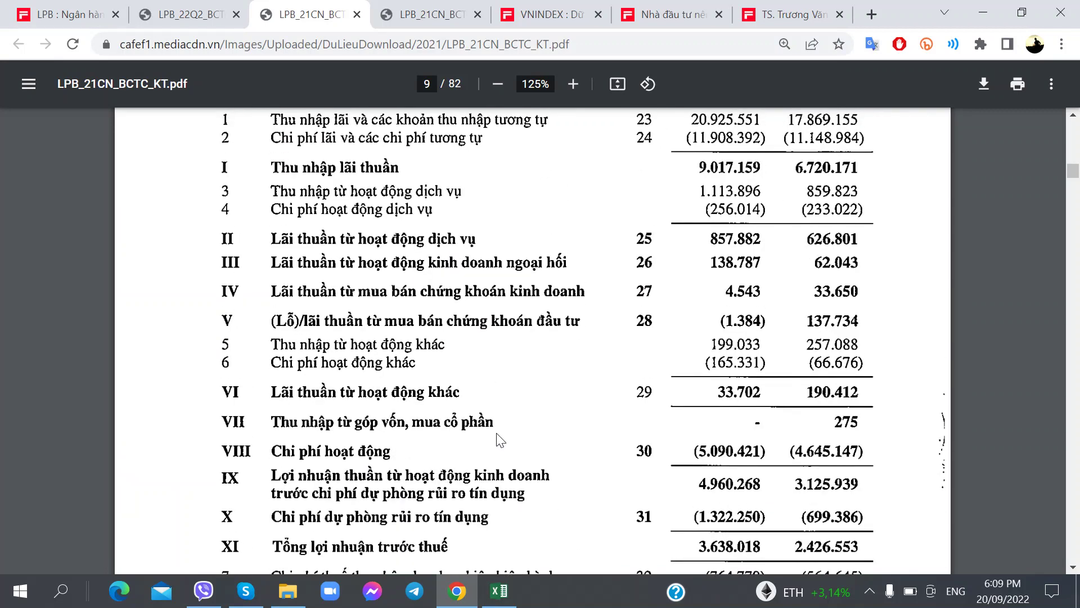
key("alt+Tab")
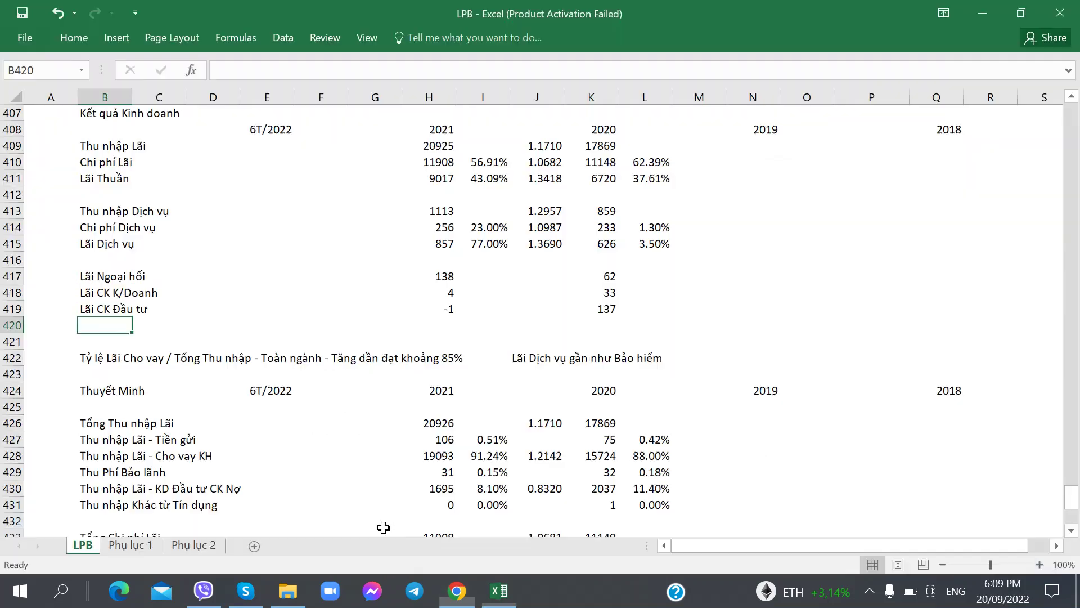
key("alt+Tab")
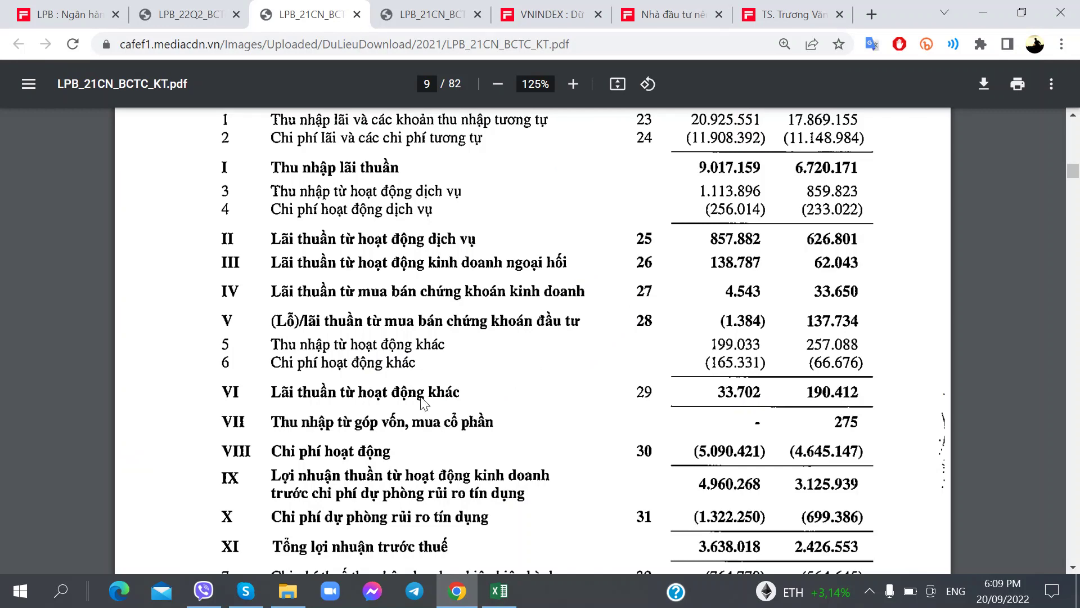
key("alt+Tab")
type("La")
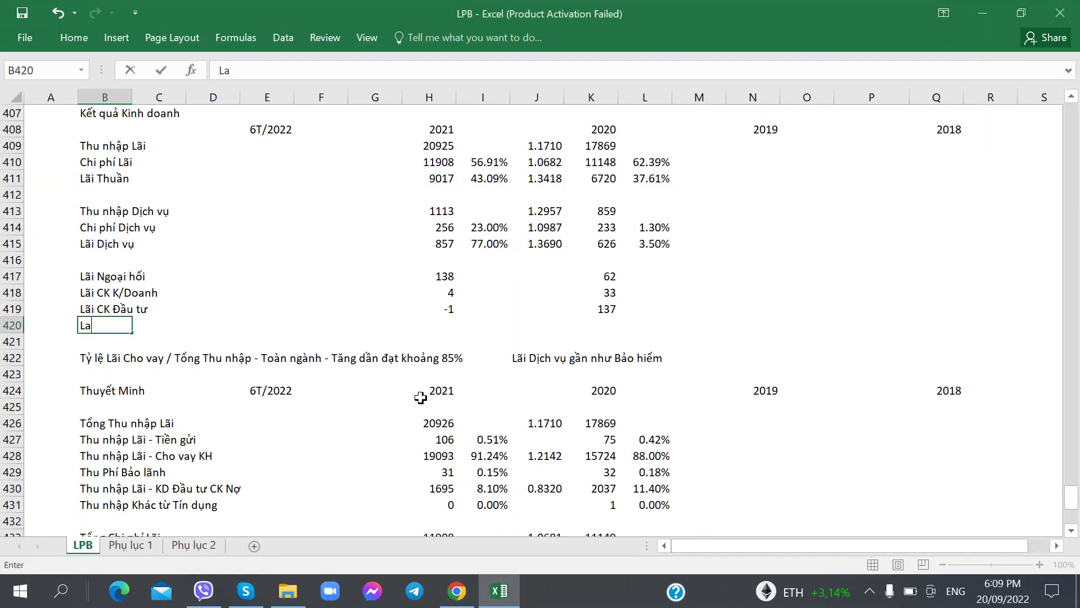
type("i Khác")
- Fill the Lãi Khác row from the report with 33 for 2021 in H420 and 190 for 2020 in K420
key("Right")
key("Right")
key("Right")
key("Right")
key("Right")
key("Right")
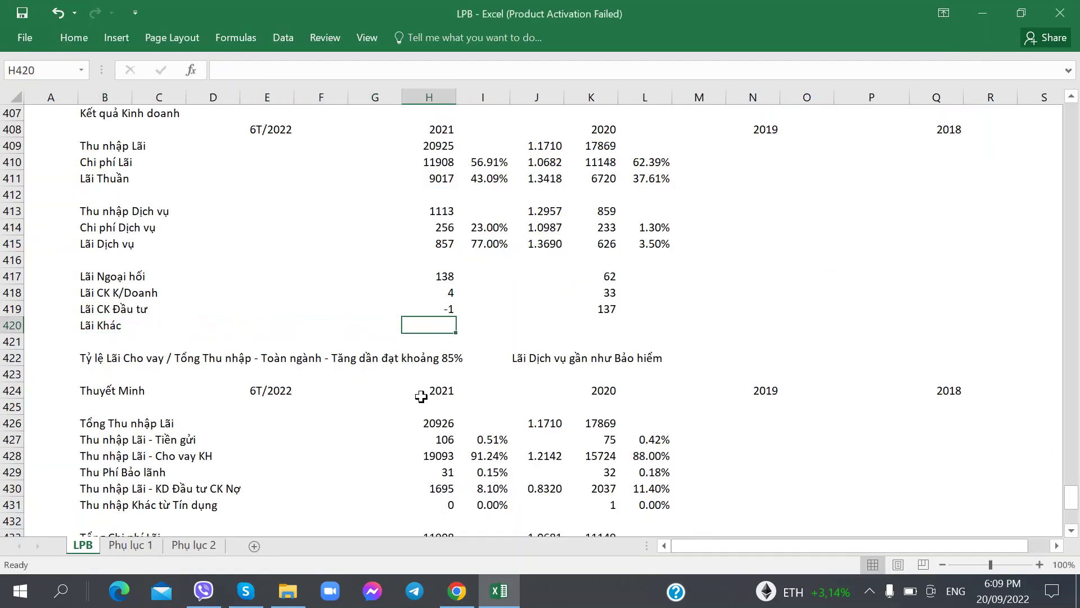
key("alt+Tab")
key("alt+Tab")
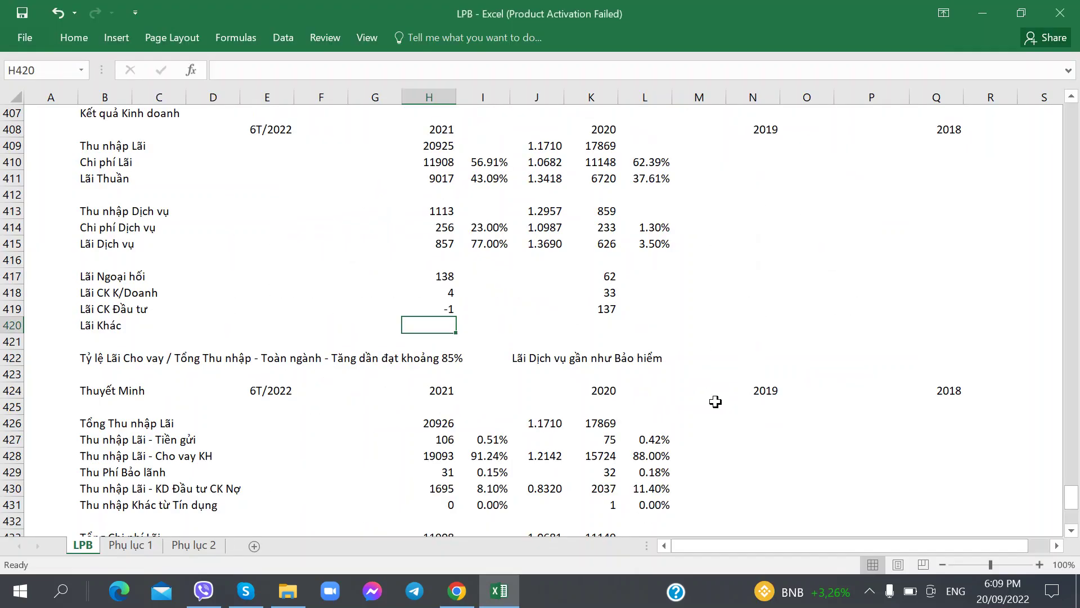
type("33")
key("Right")
key("Right")
key("Right")
key("alt+Tab")
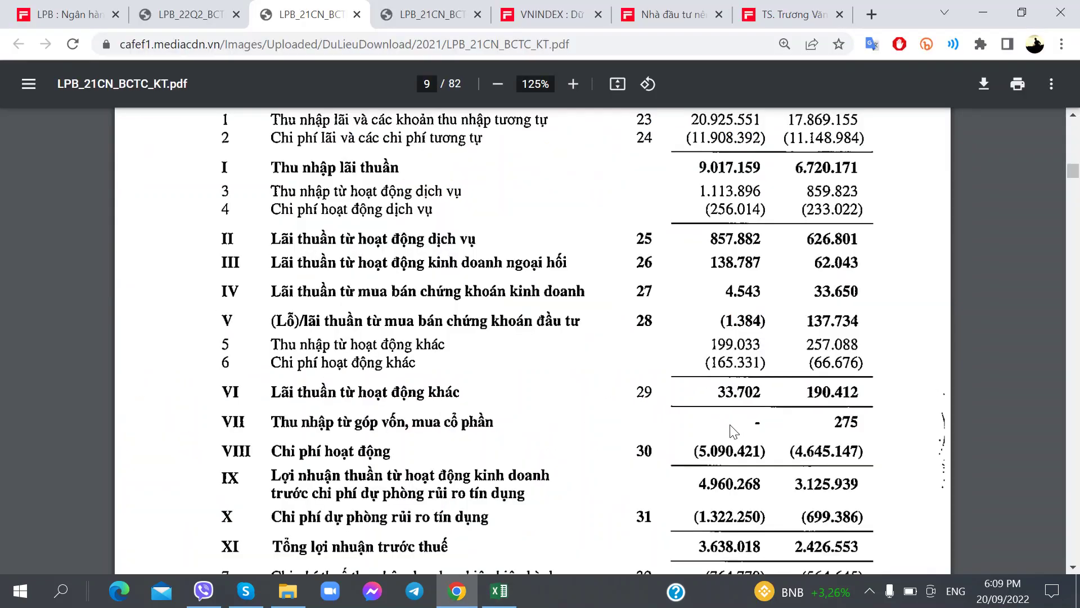
key("alt+Tab")
type("190")
key("Right")
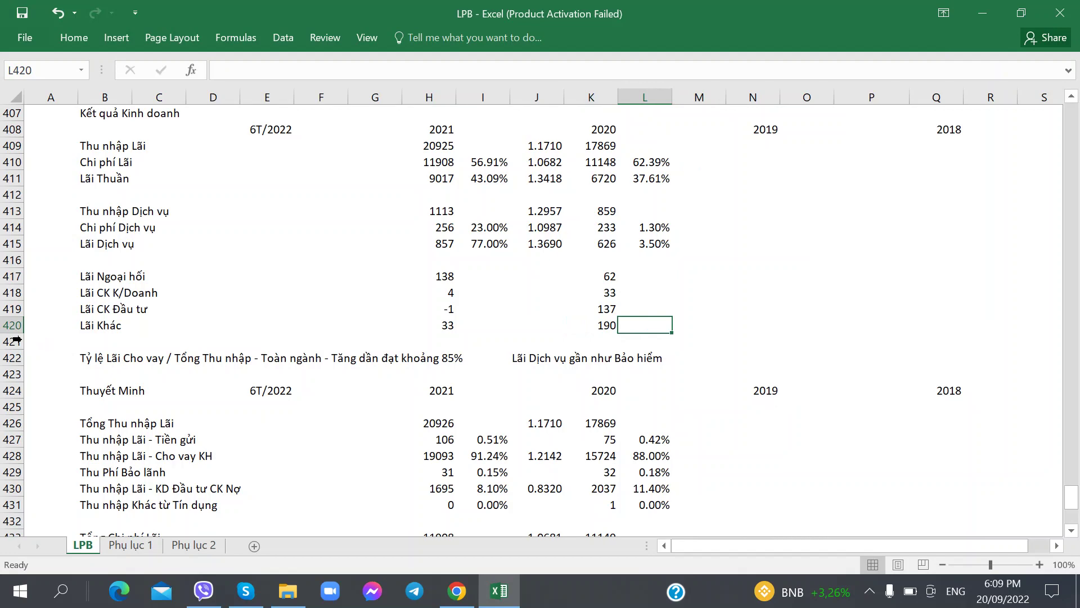
- Insert a blank row below Lãi Khác at row 421
right_click(13, 341)
left_click(53, 207)
left_click(138, 309)
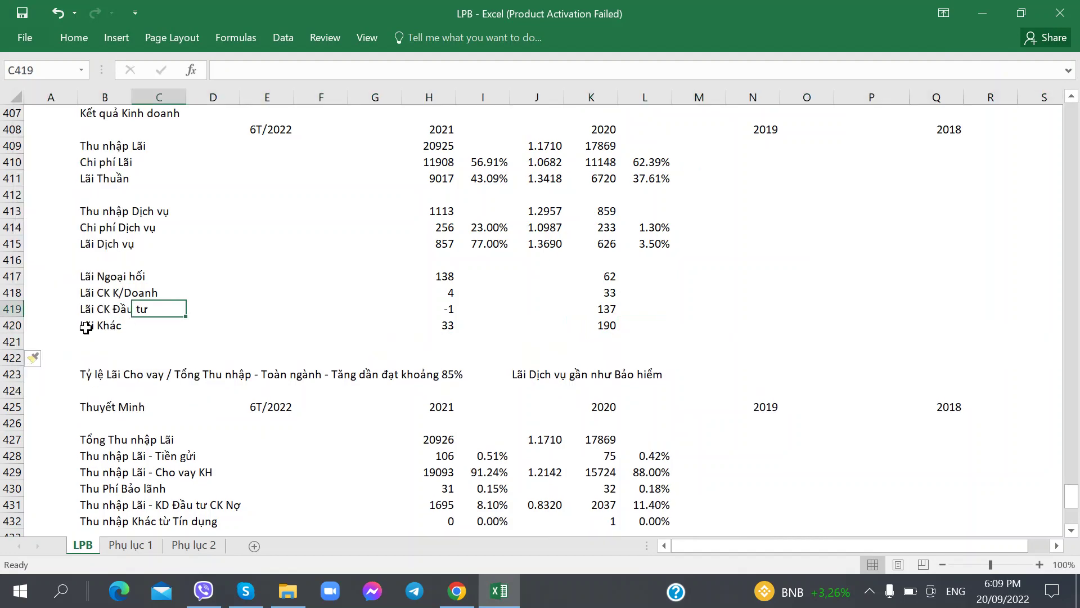
left_click(87, 325)
- Read note 29 on net profit from other activities in the 2021 report, and return to its income statement
key("alt+Tab")
scroll(452, 374, "down", 10)
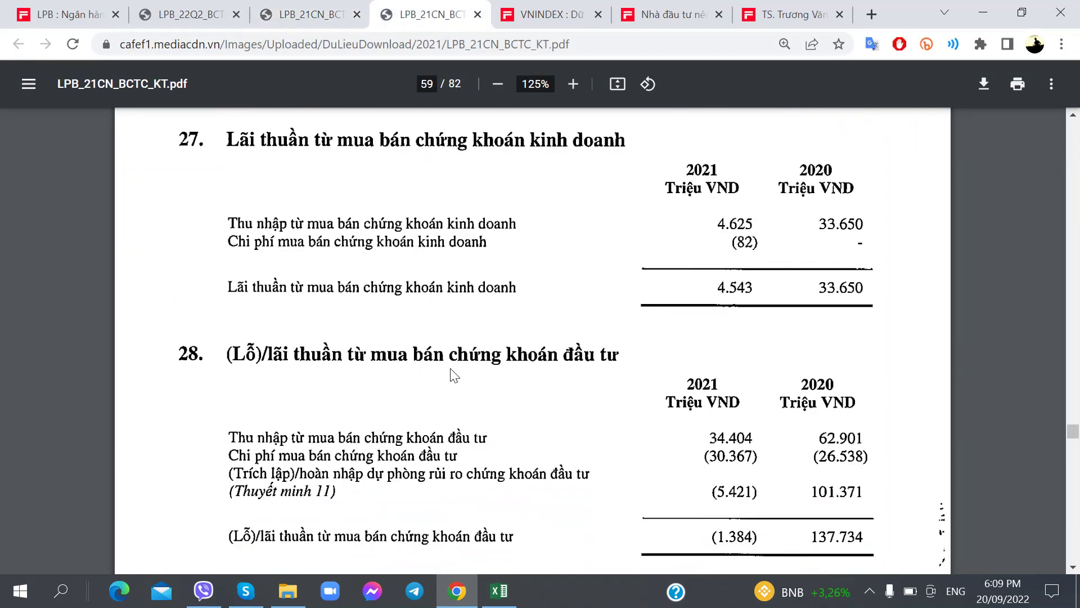
scroll(452, 373, "down", 3)
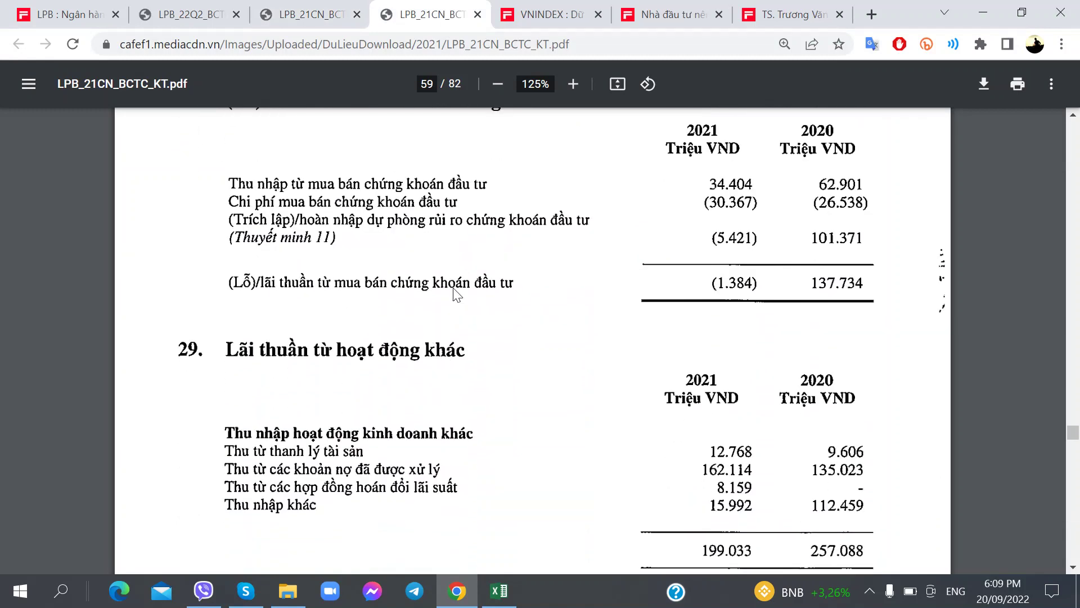
scroll(454, 294, "down", 2)
scroll(448, 303, "up", 1)
scroll(448, 306, "down", 1)
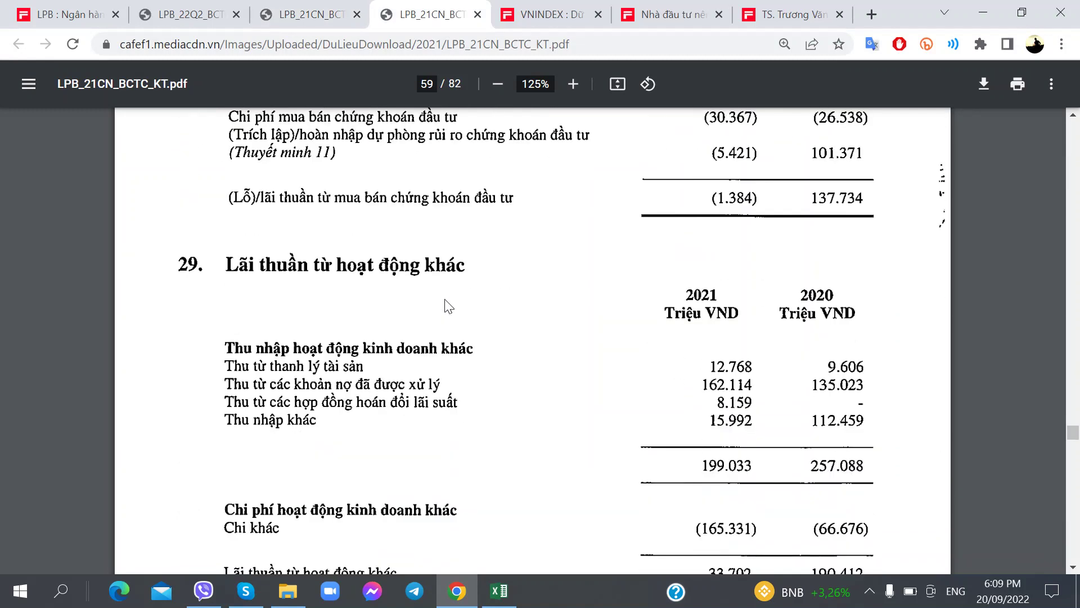
scroll(447, 304, "down", 1)
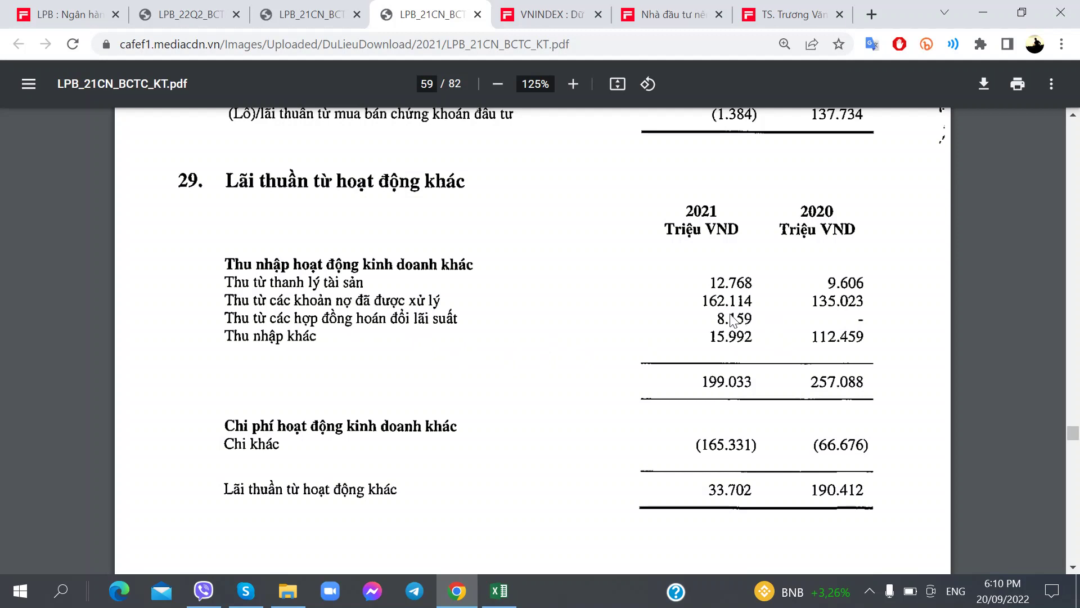
left_click(188, 14)
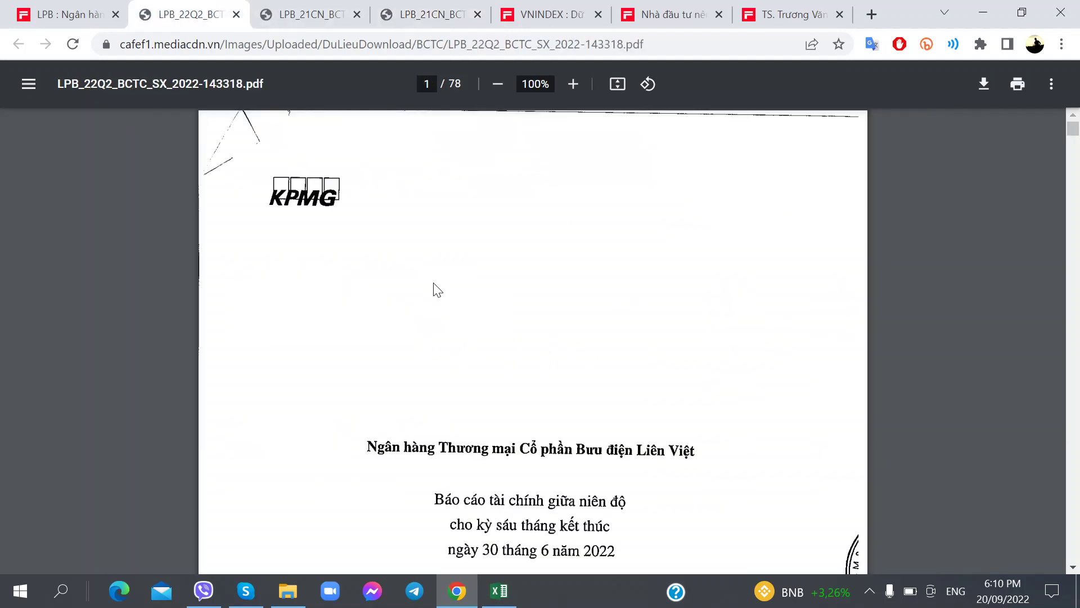
left_click(315, 14)
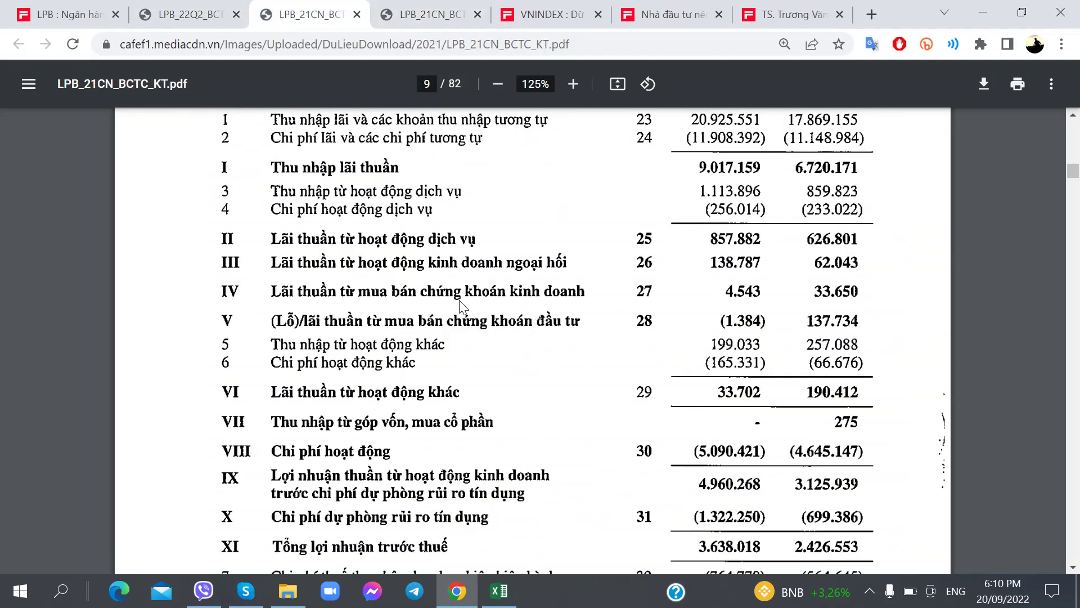
scroll(465, 391, "down", 1)
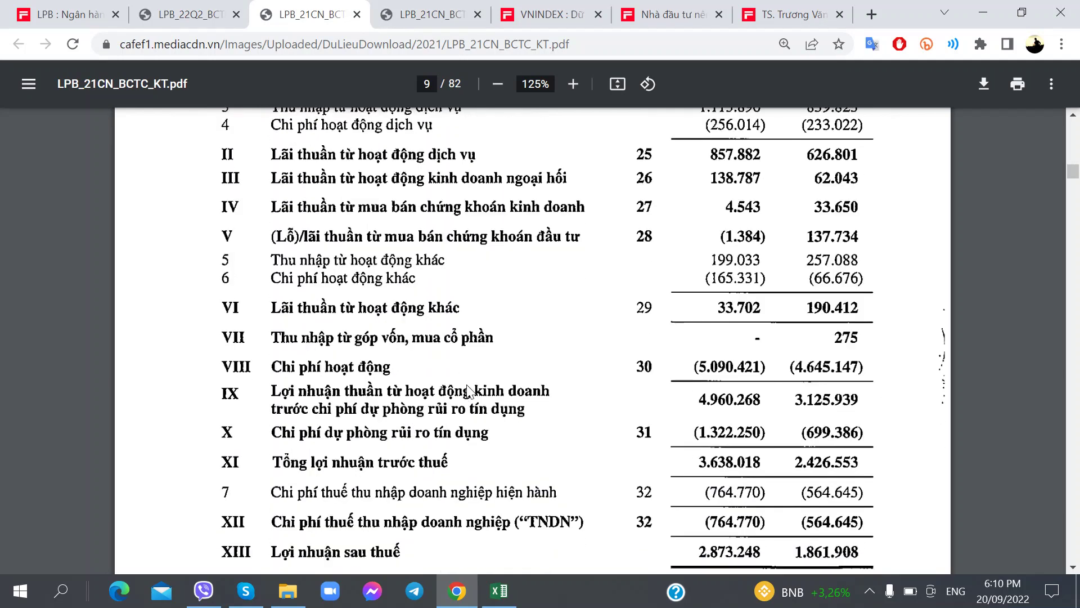
key("alt+Tab")
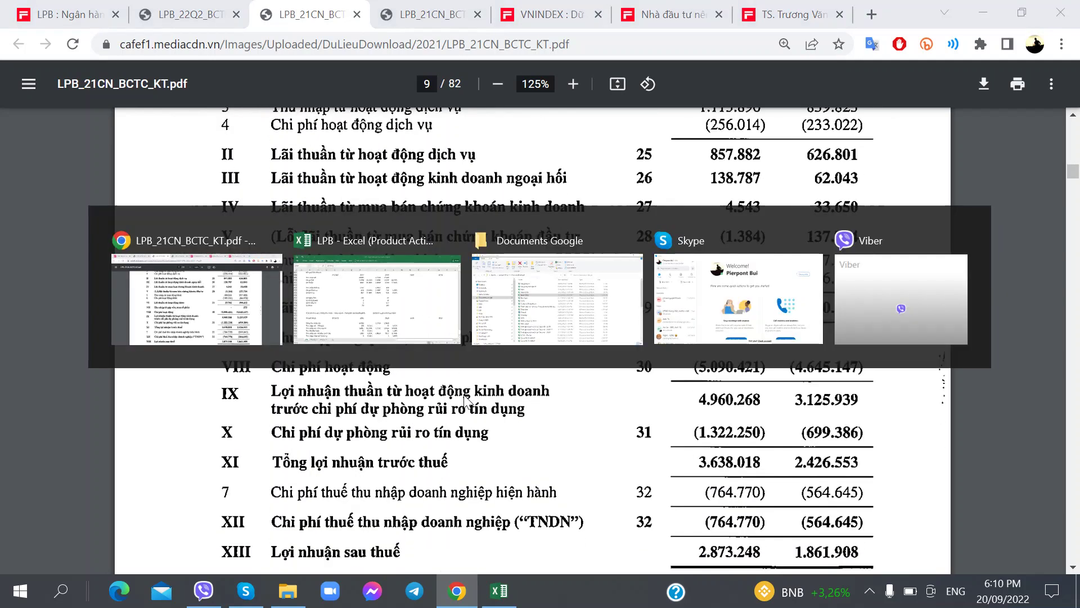
key("alt+Tab")
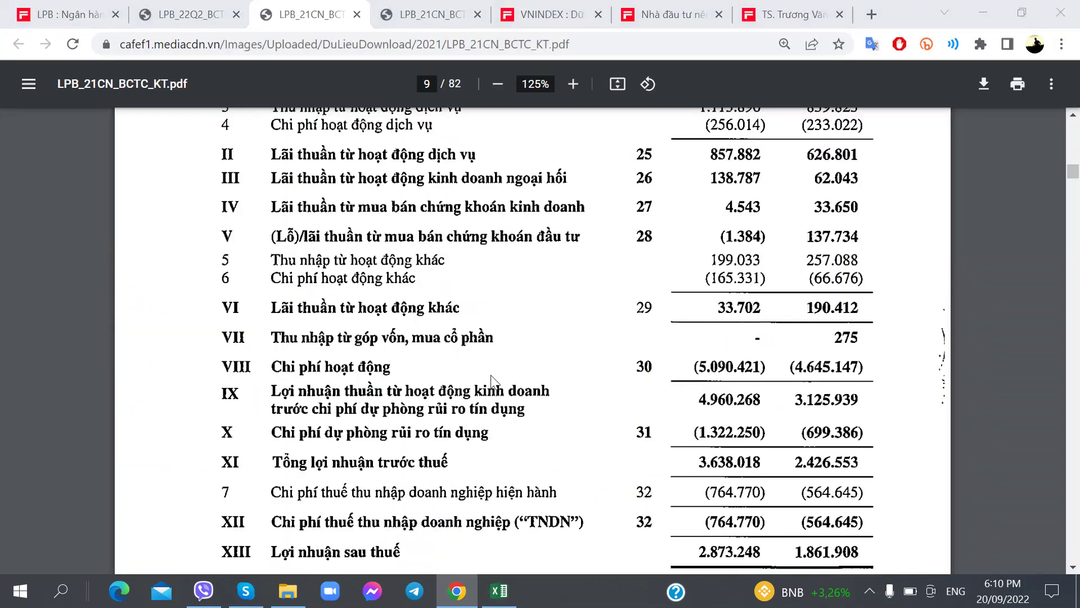
- Check the totals of the rows Lãi Ngoại hối to Lãi Khác for 2021 in H417:H420 and 2020 in K417:K420
key("alt+Tab")
left_click(446, 278)
left_click_drag(445, 311, 447, 326)
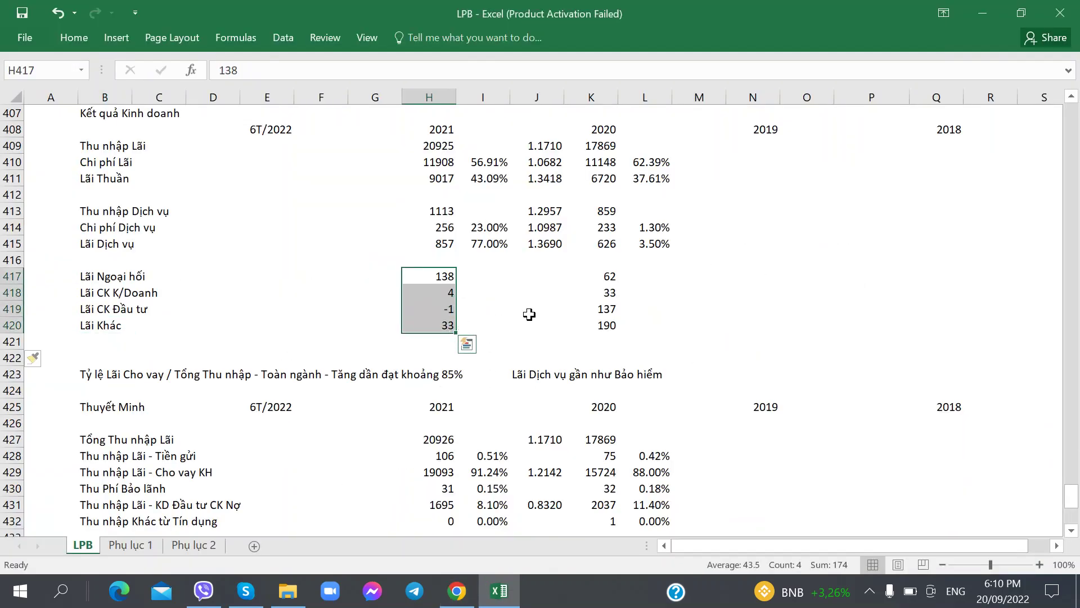
left_click_drag(599, 276, 607, 326)
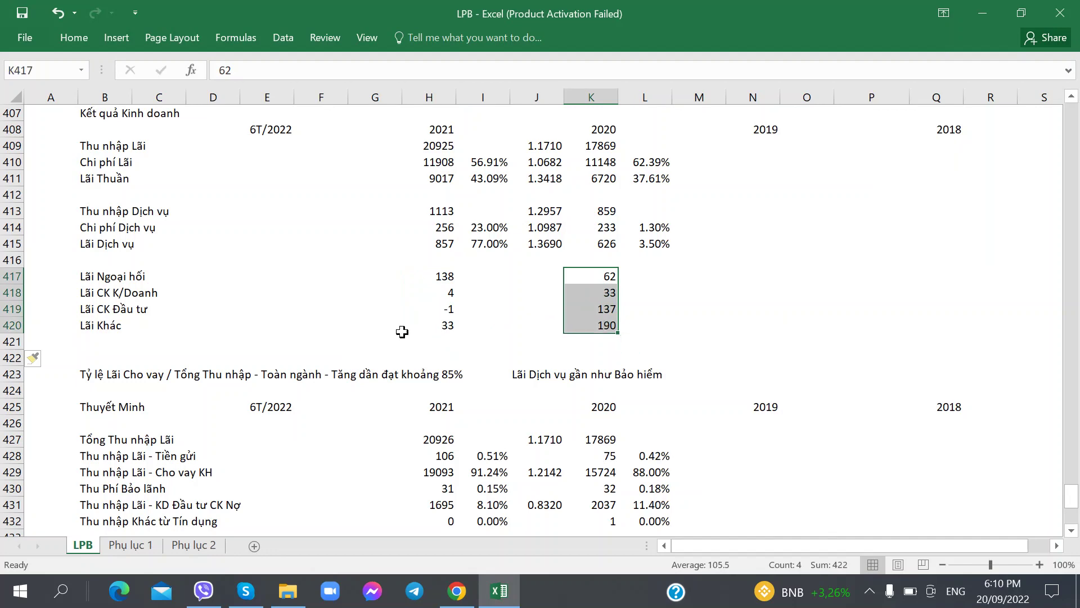
left_click(461, 341)
- Insert another row at 421 below Lãi Khác and label it "Lãi Góp Vốn" in column B
key("alt+Tab")
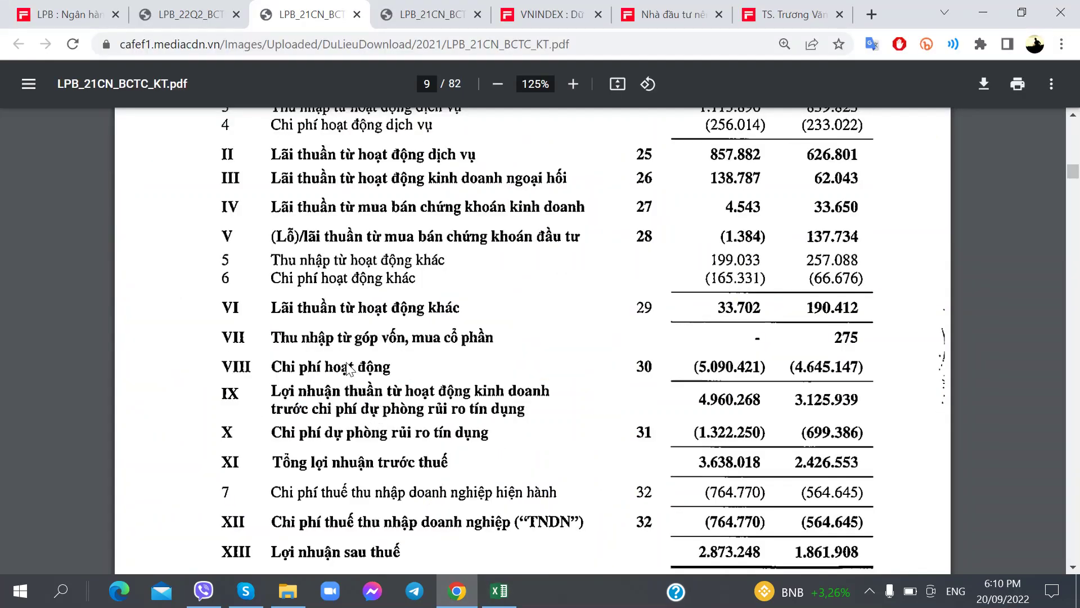
key("alt+Tab")
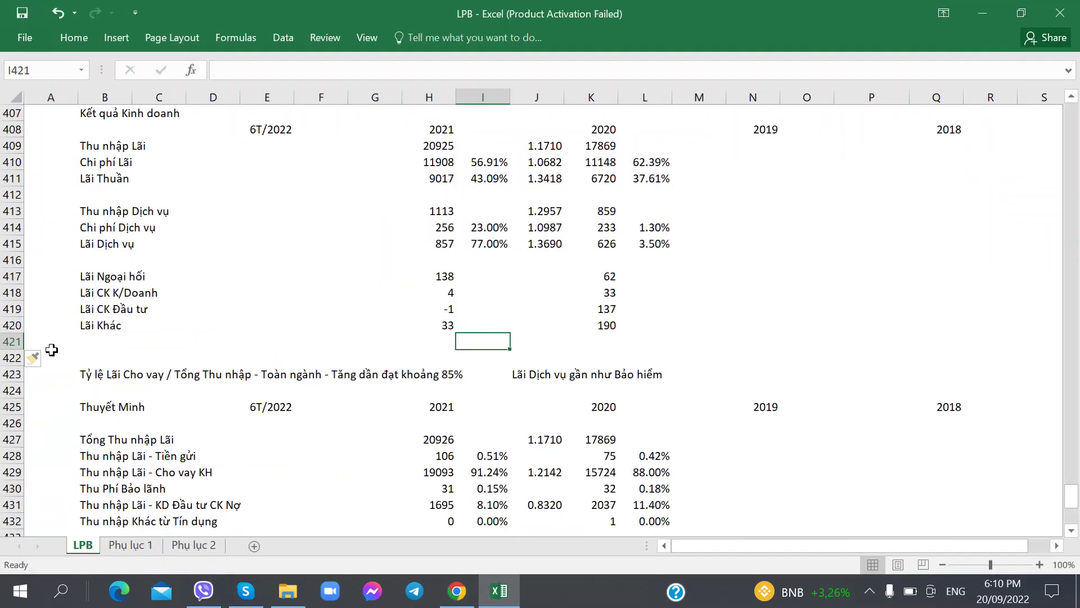
right_click(19, 341)
left_click(77, 210)
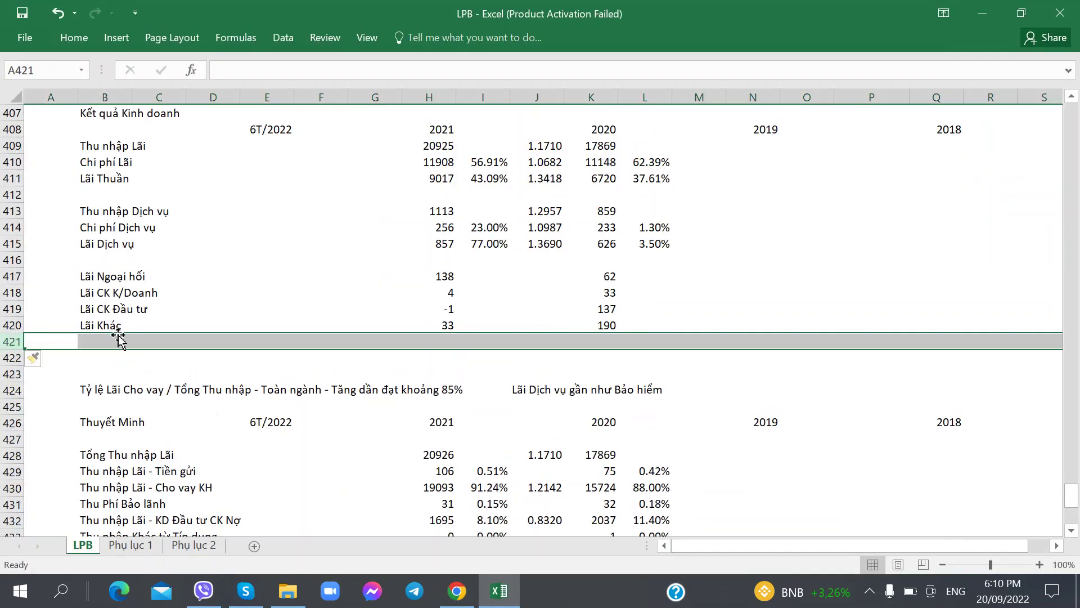
key("alt+Tab")
key("alt+Tab")
type("L")
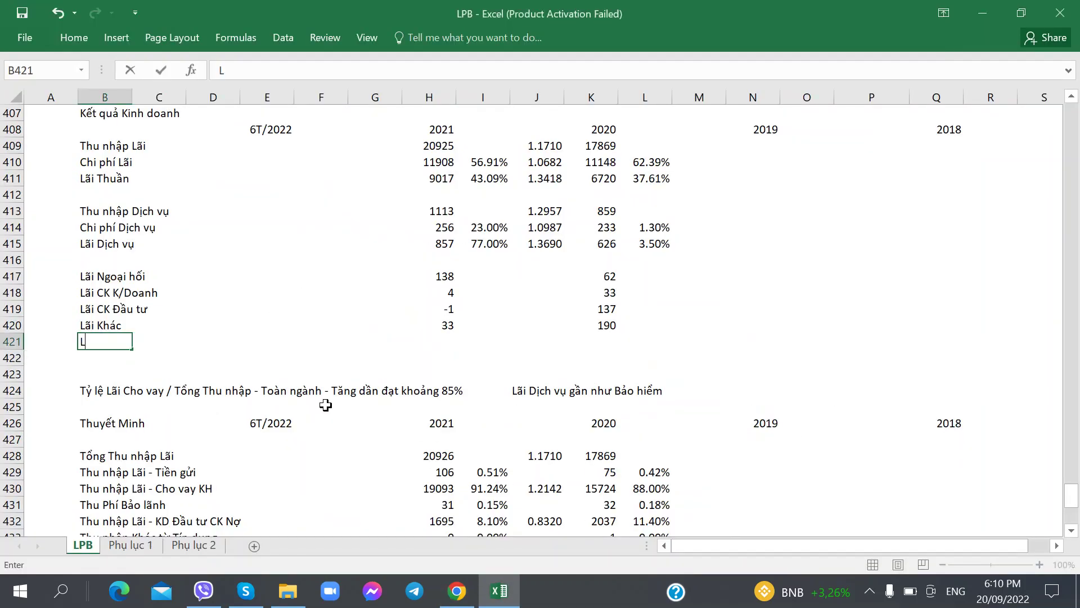
type("ãi Góp Vôn")
- Fill the Lãi Góp Vốn row with 0 for 2021 in H421 and 0 for 2020 in K421
key("Right")
key("Right")
key("Right")
key("Right")
key("Right")
key("Right")
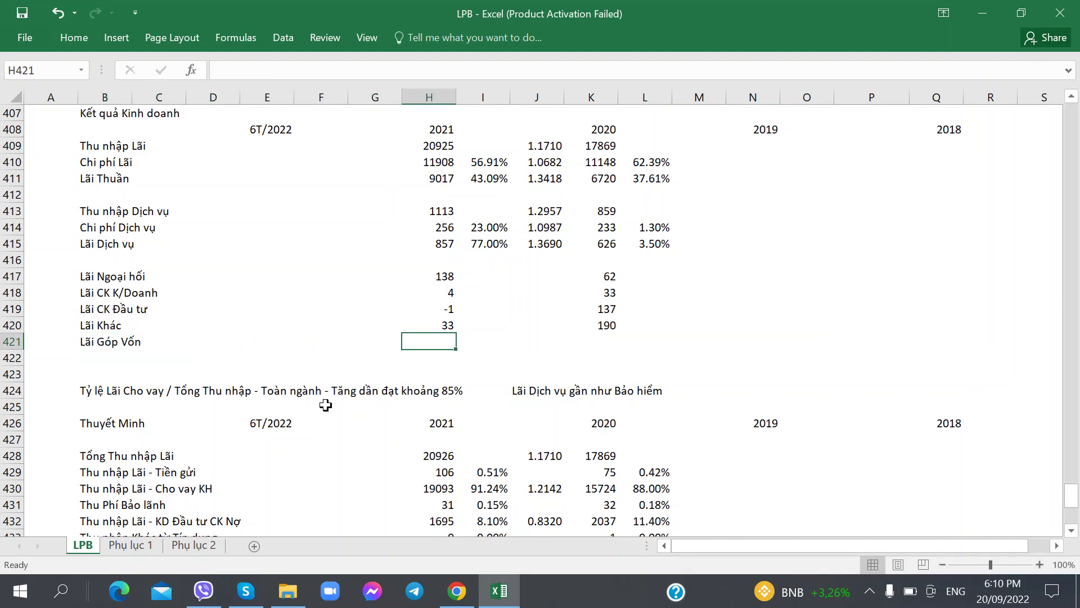
key("alt+Tab")
key("alt+Tab")
type("0")
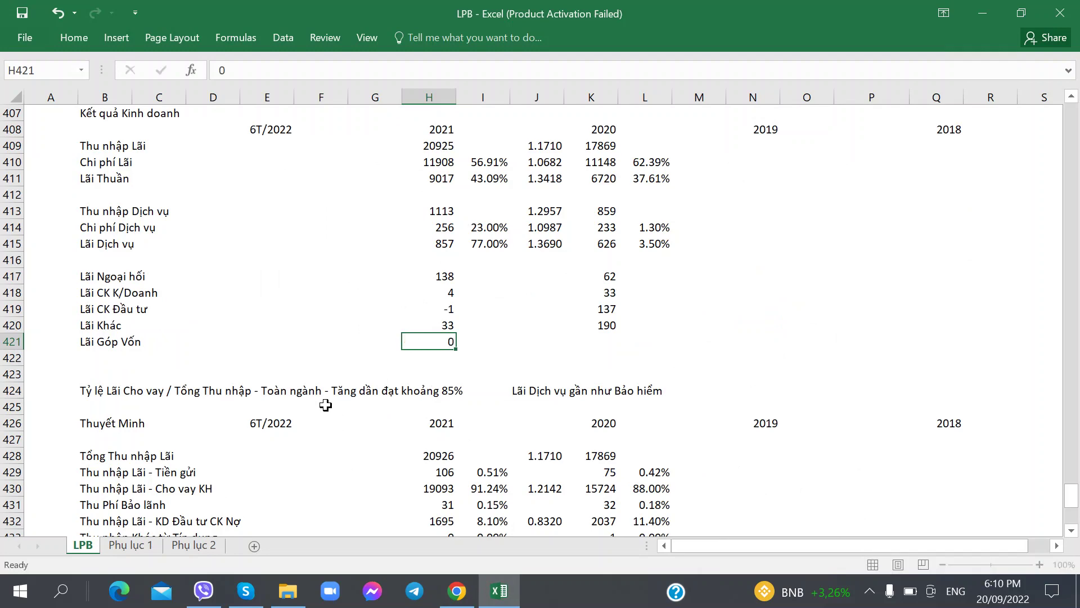
key("Right")
key("Right")
key("Right")
key("alt+Tab")
key("alt+Tab")
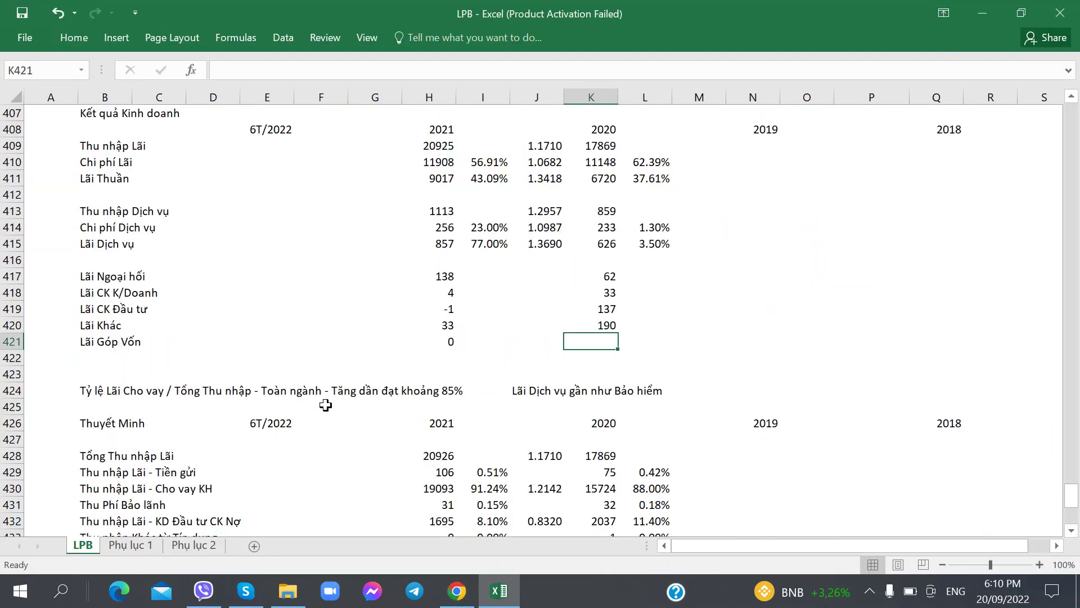
key("alt+Tab")
key("alt+Tab")
type("0")
key("Right")
- Check the next item in the report's income statement and insert a blank row at 422 below Lãi Góp Vốn
key("alt+Tab")
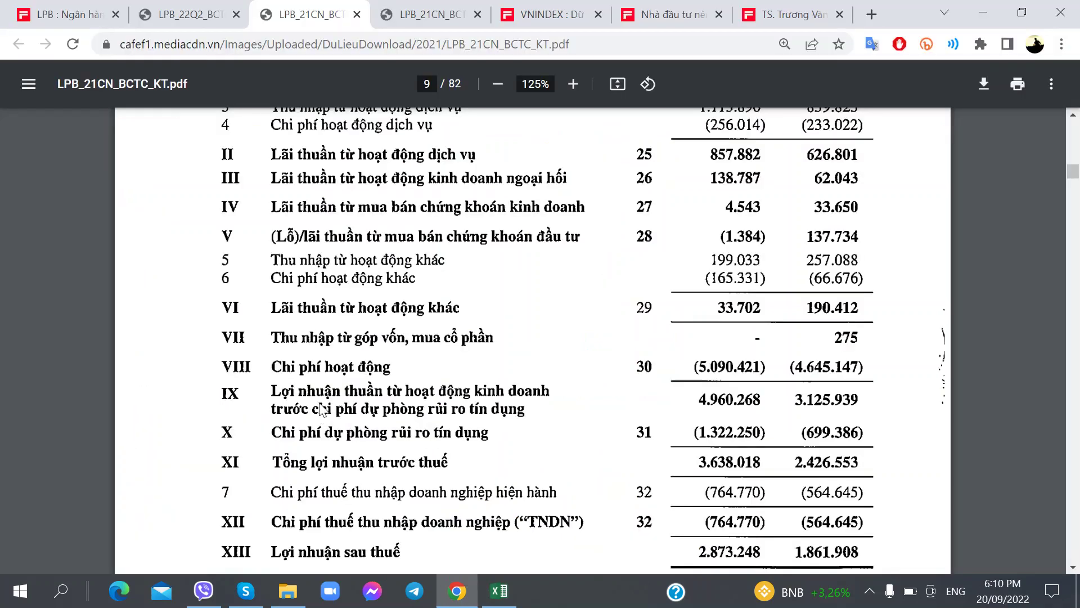
key("alt+Tab")
left_click(113, 357)
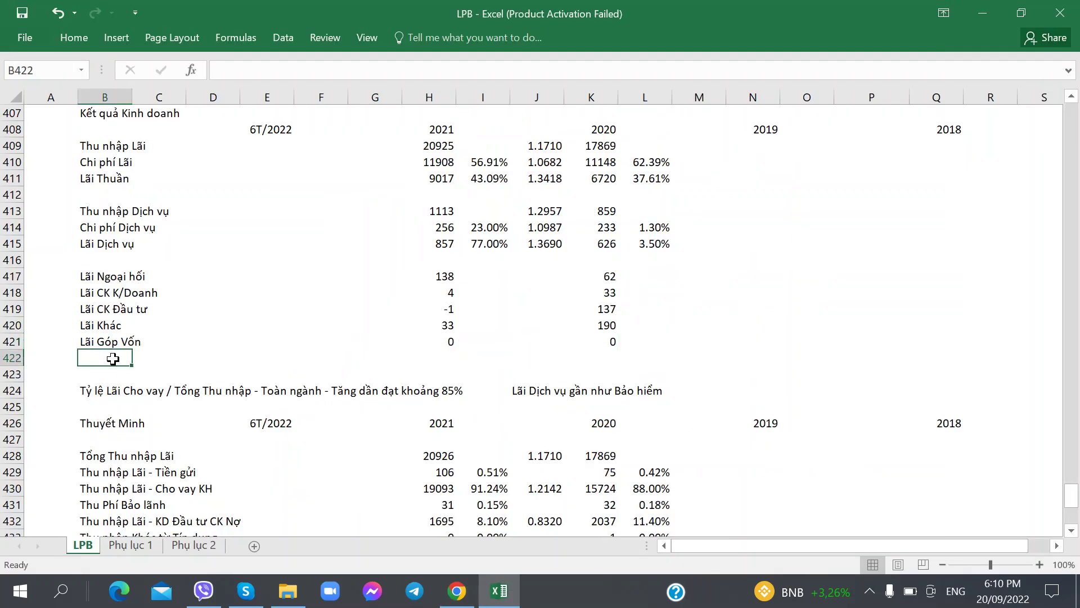
key("alt+Tab")
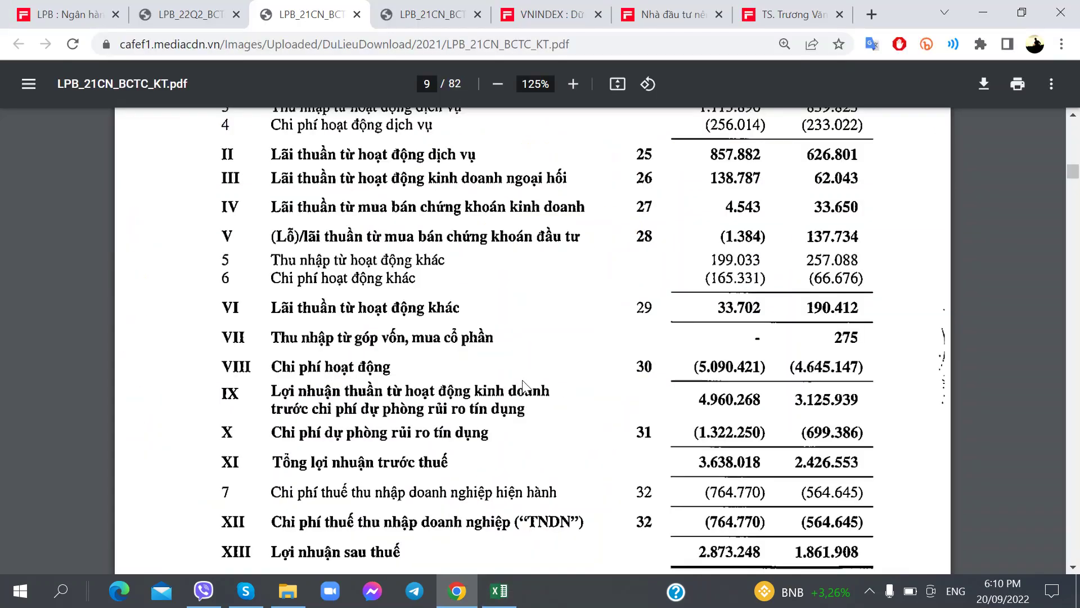
key("alt+Tab")
right_click(12, 358)
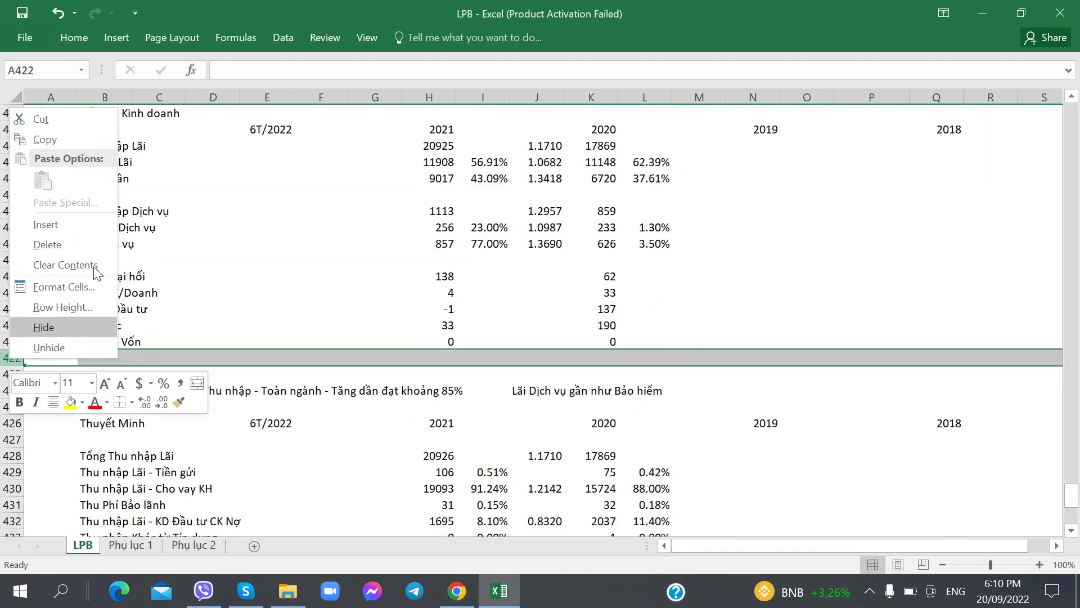
left_click(91, 225)
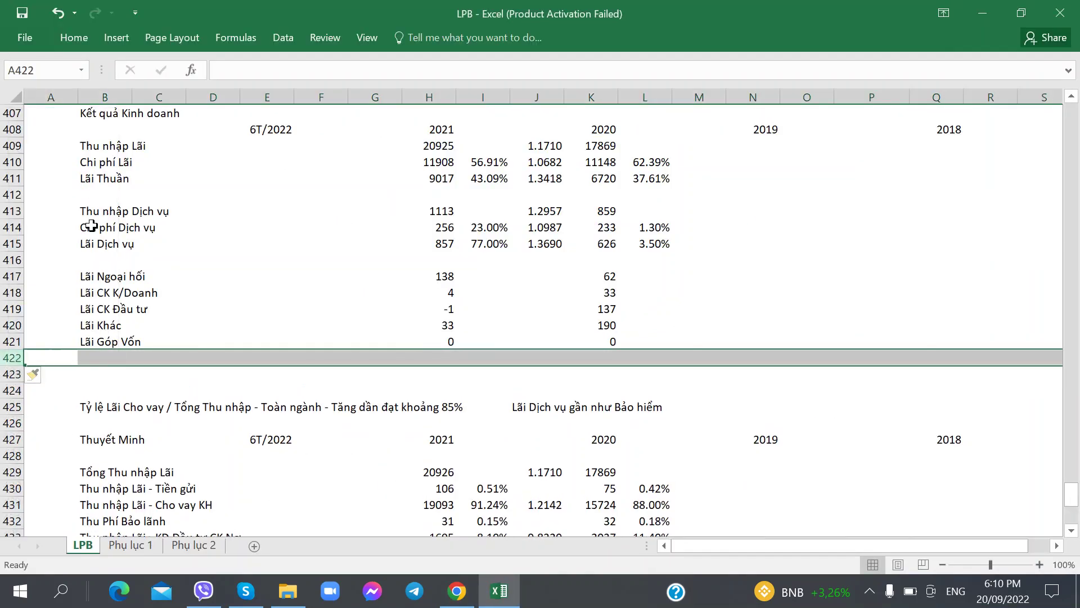
- Label the new row 422 "Thu nhập H/động" in column B
key("Down")
key("Right")
key("Up")
type("Th")
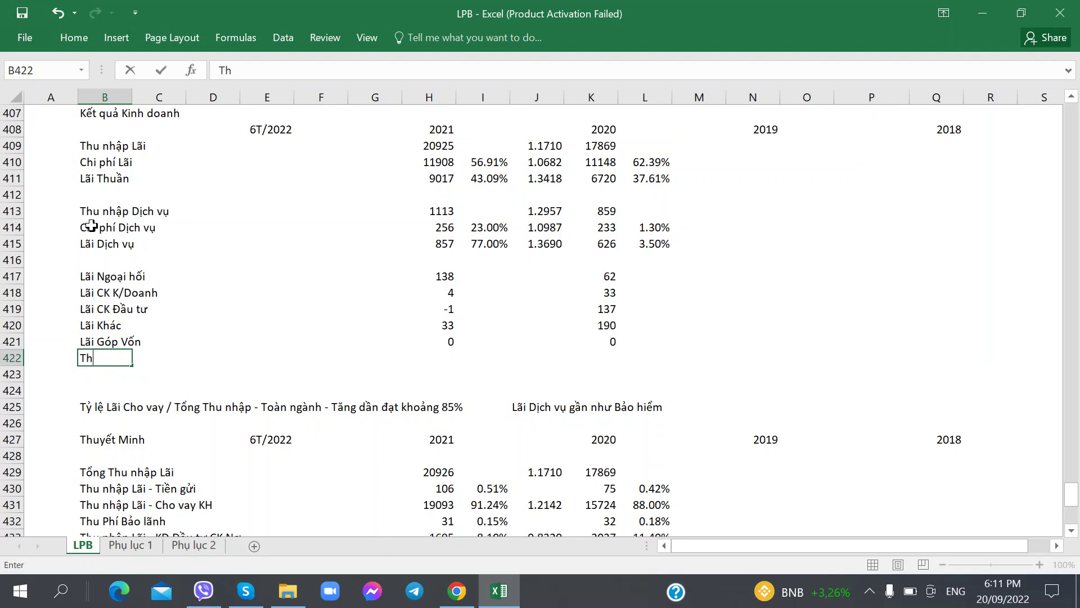
type("u nhập H/động")
- Calculate the 2021 Thu nhập H/động in H422 with the formula =H411+H415+SUM(H417:H421)
key("Right")
key("Right")
key("Right")
key("Right")
key("Right")
key("Right")
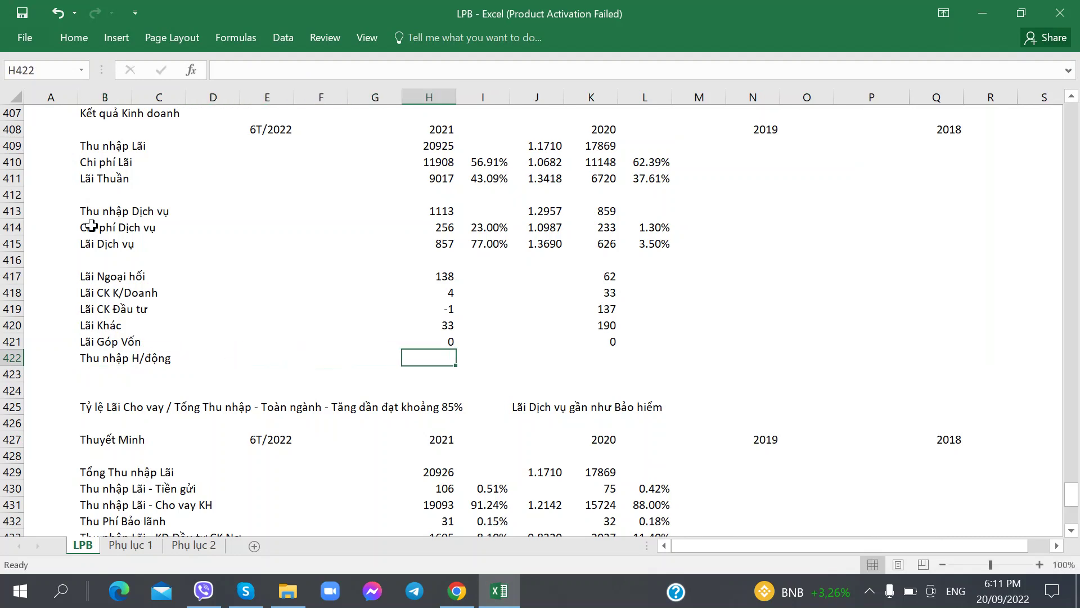
type("=s")
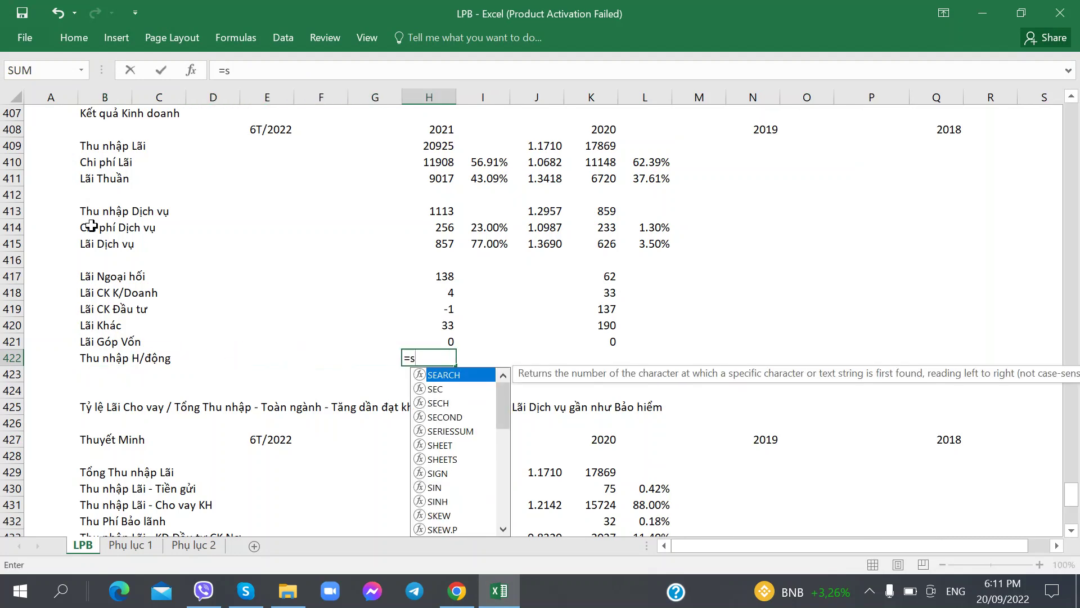
key("BackSpace")
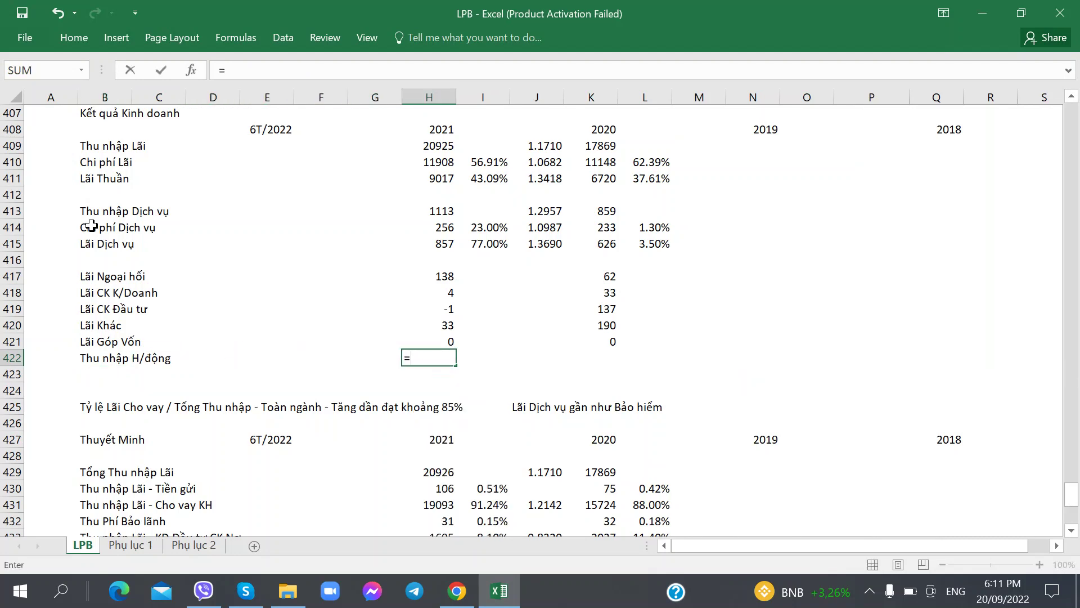
left_click(437, 180)
type("+")
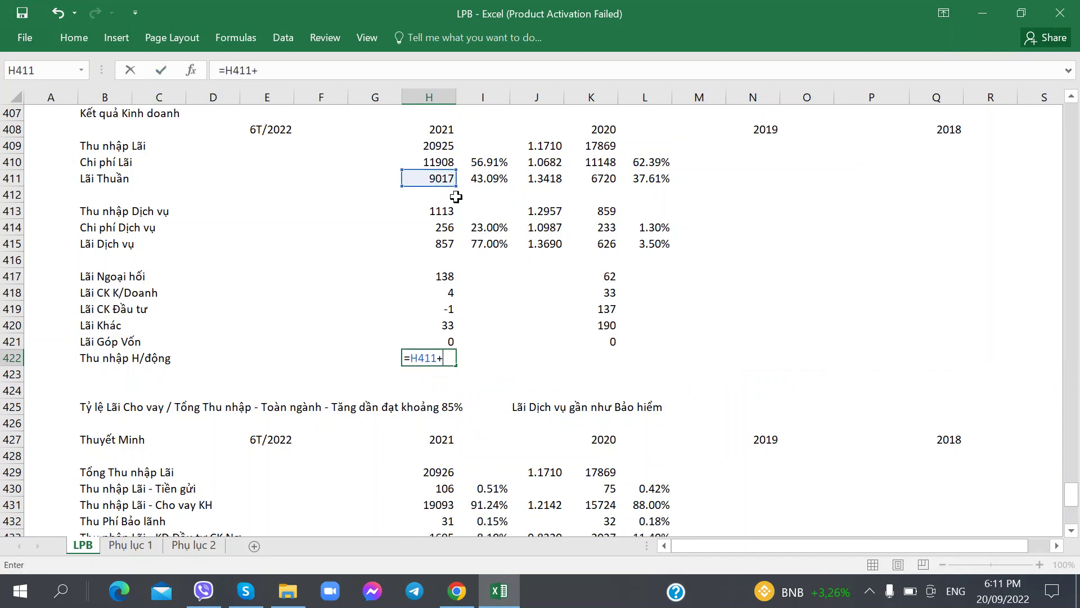
left_click(450, 246)
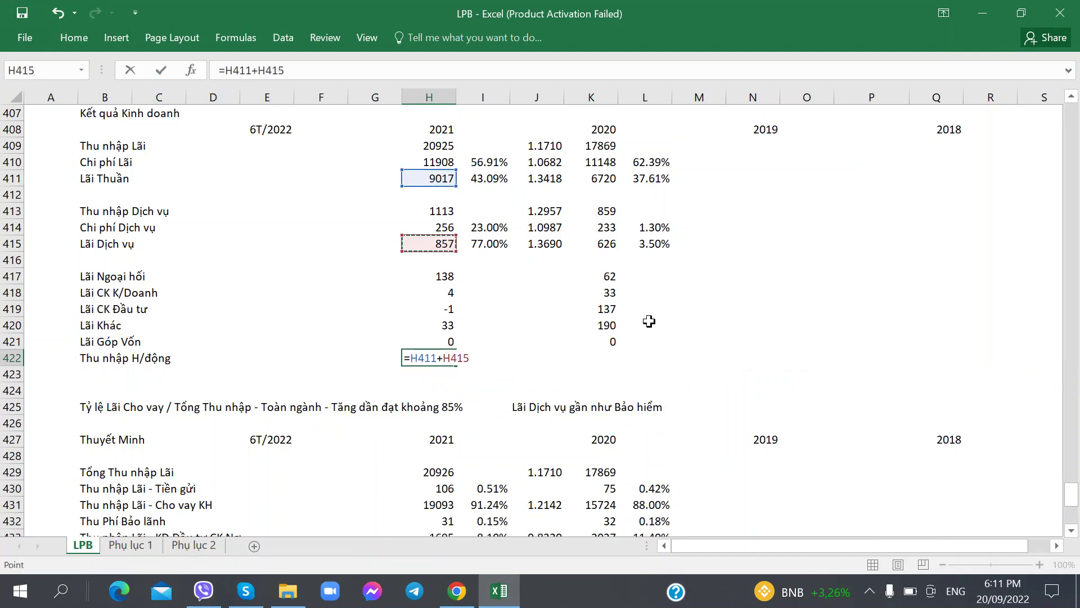
type("+sum(")
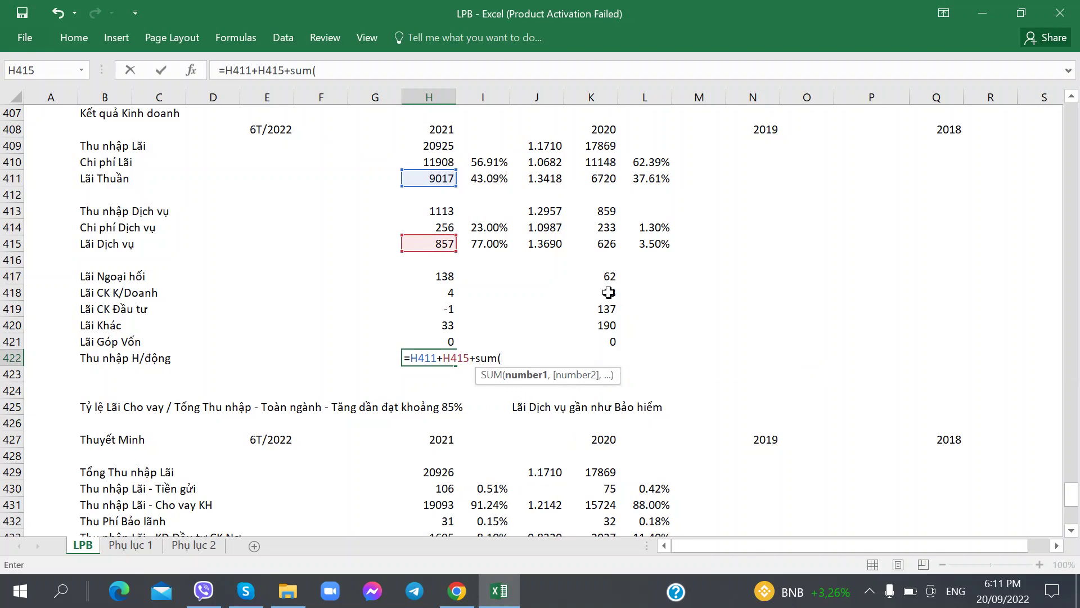
left_click_drag(430, 277, 484, 302)
type(")")
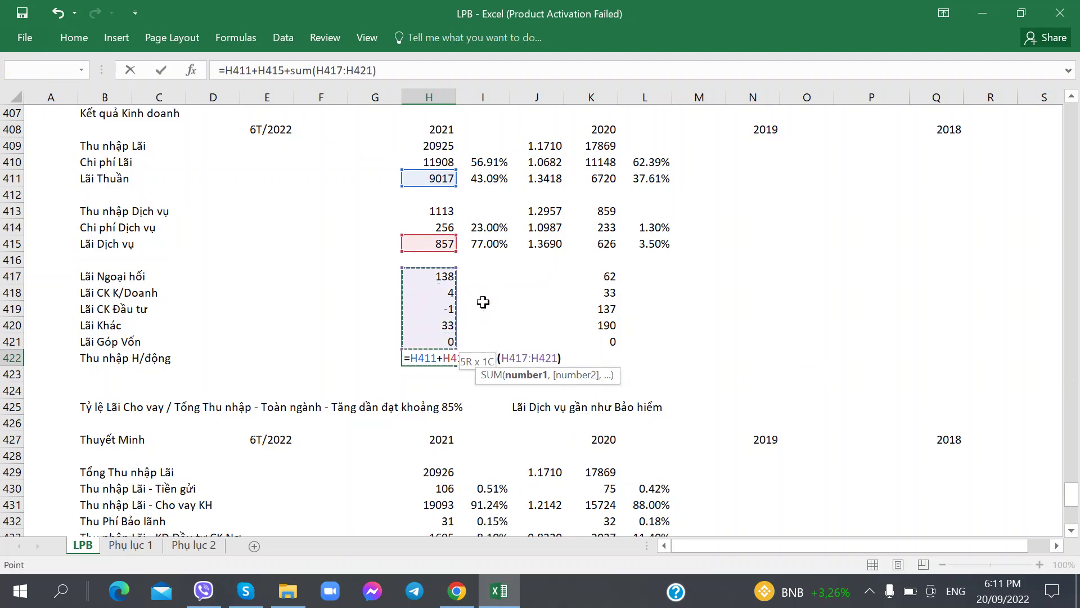
key("Return")
- Copy the Thu nhập H/động formula from H422 to the 2020 column in K422
key("Up")
key("ctrl+Left")
key("Right")
key("Right")
key("Right")
key("Right")
key("Right")
key("Right")
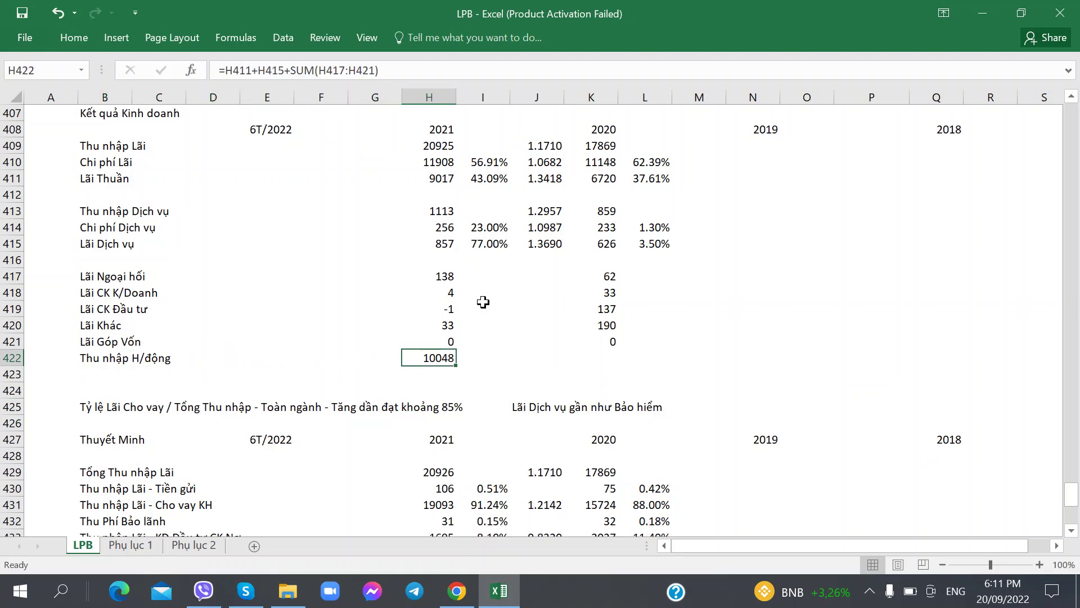
key("ctrl+c")
key("Right")
key("Right")
key("Right")
key("ctrl+v")
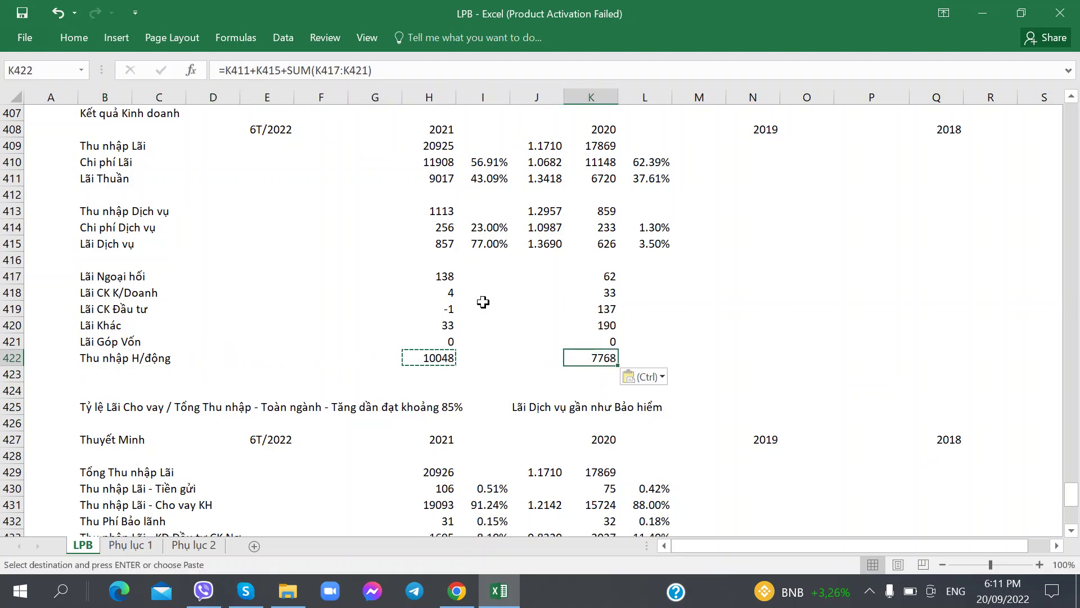
- Copy the 2021/2020 ratio formula from the Lãi Dịch vụ row in J415 to J422
key("Left")
key("Left")
key("Left")
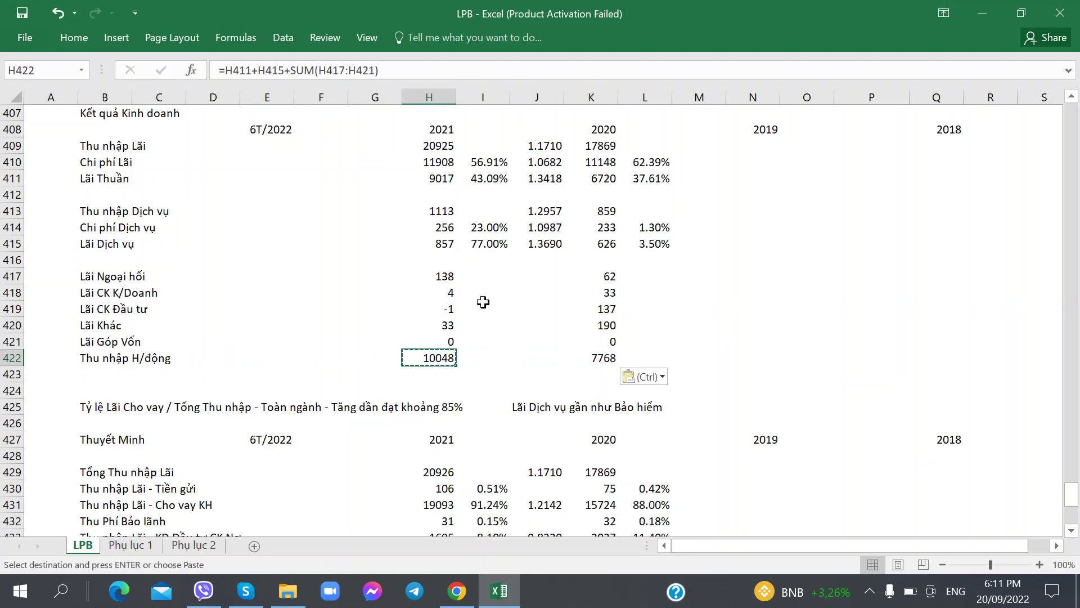
left_click(551, 244)
key("ctrl+c")
left_click(544, 358)
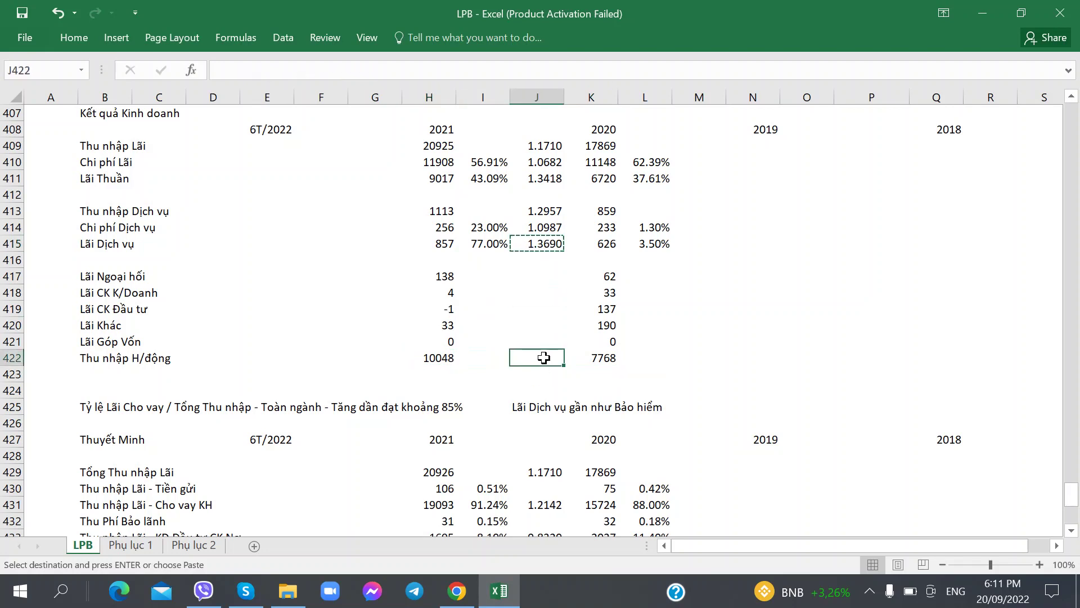
key("ctrl+v")
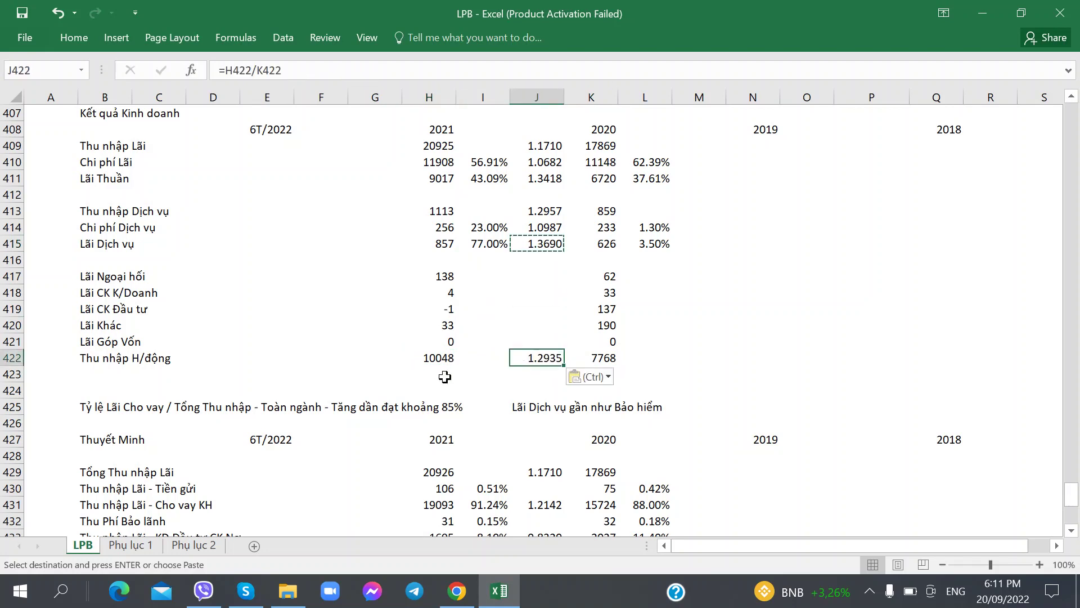
- Compare Lãi Thuần in row 411 with Thu nhập H/động in row 422 for 2021 and 2020
left_click(421, 370)
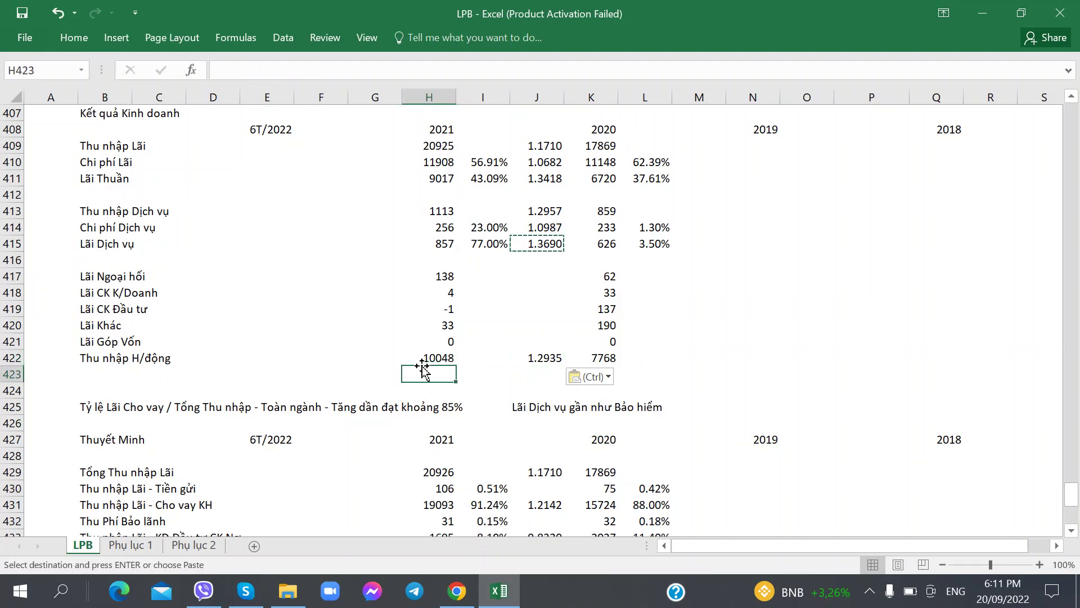
left_click(433, 182)
left_click(435, 358)
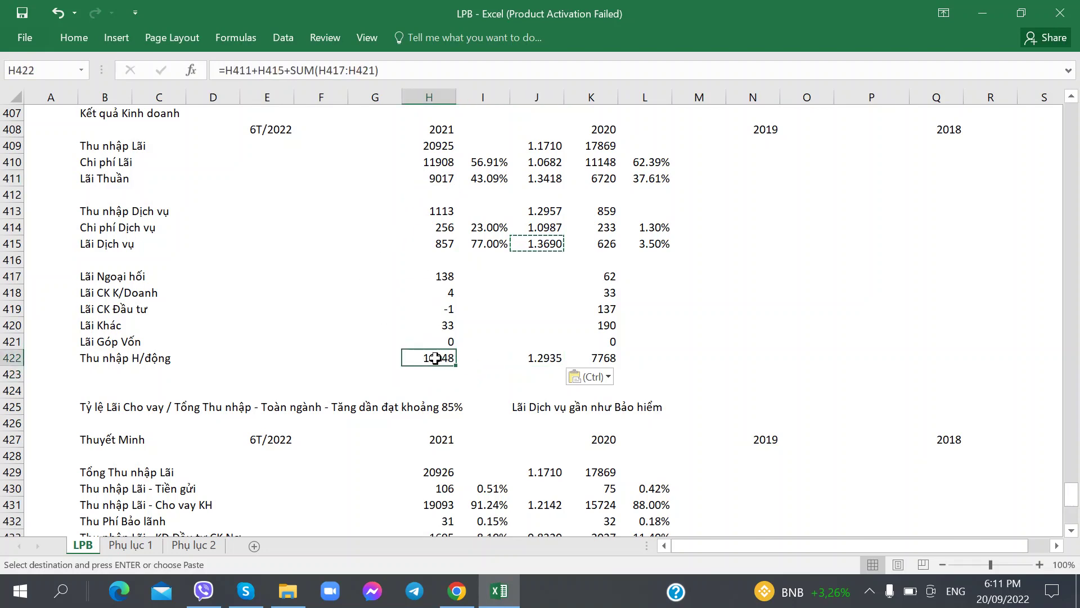
left_click(604, 175)
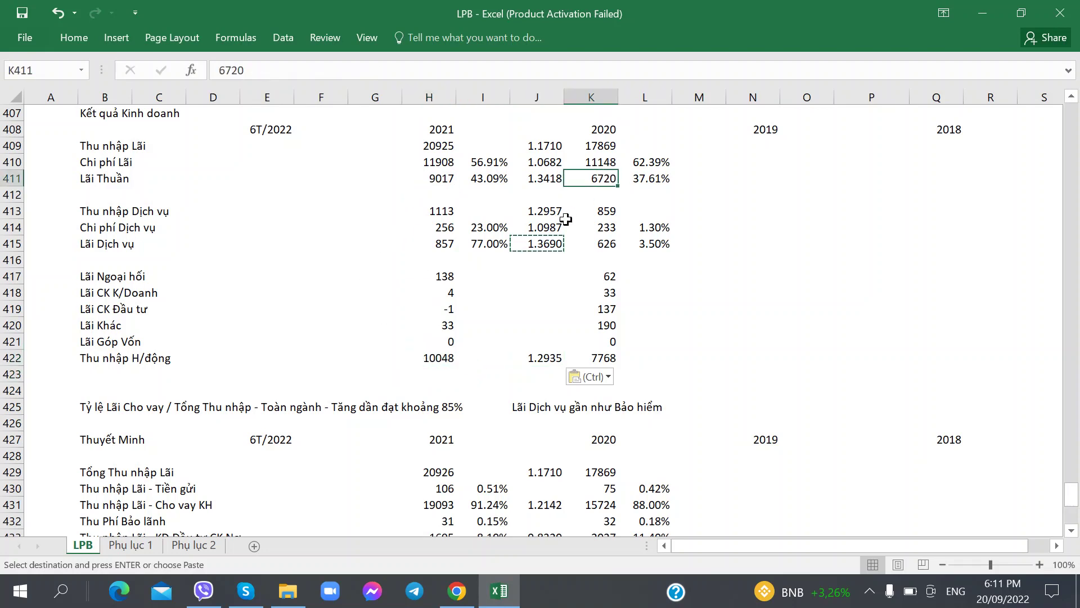
left_click(582, 356)
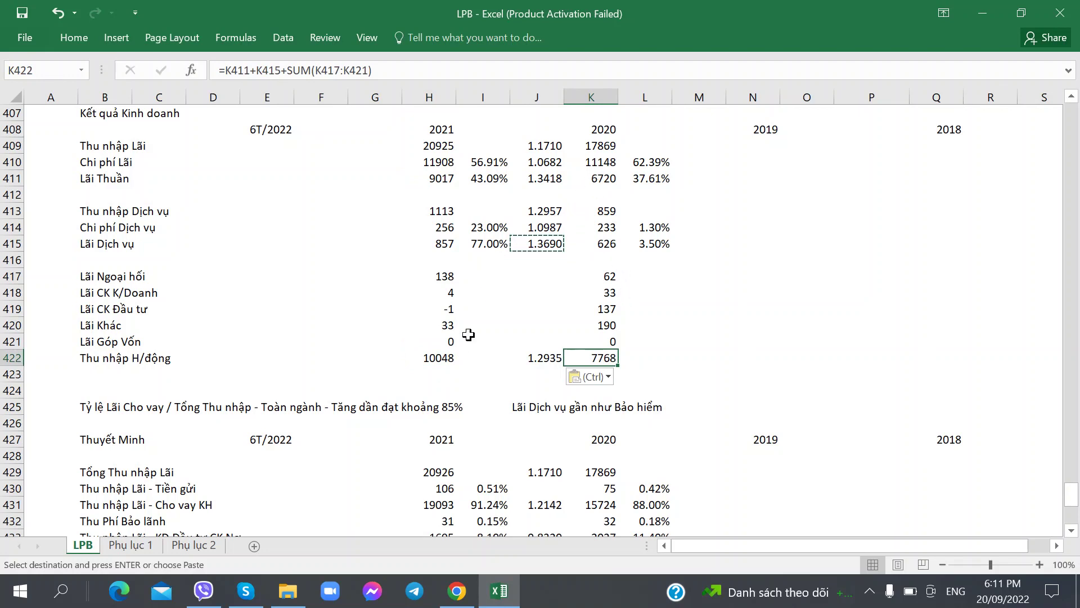
left_click(454, 361)
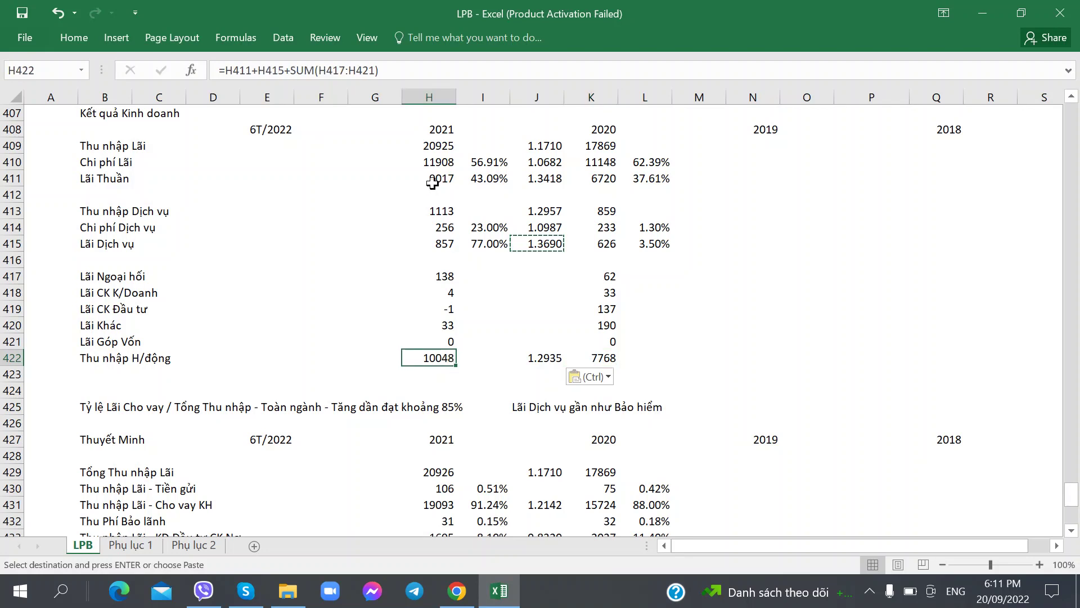
- Insert two blank rows at row 424, leaving row 423 empty below Thu nhập H/động
left_click_drag(104, 391, 104, 375)
left_click(99, 375)
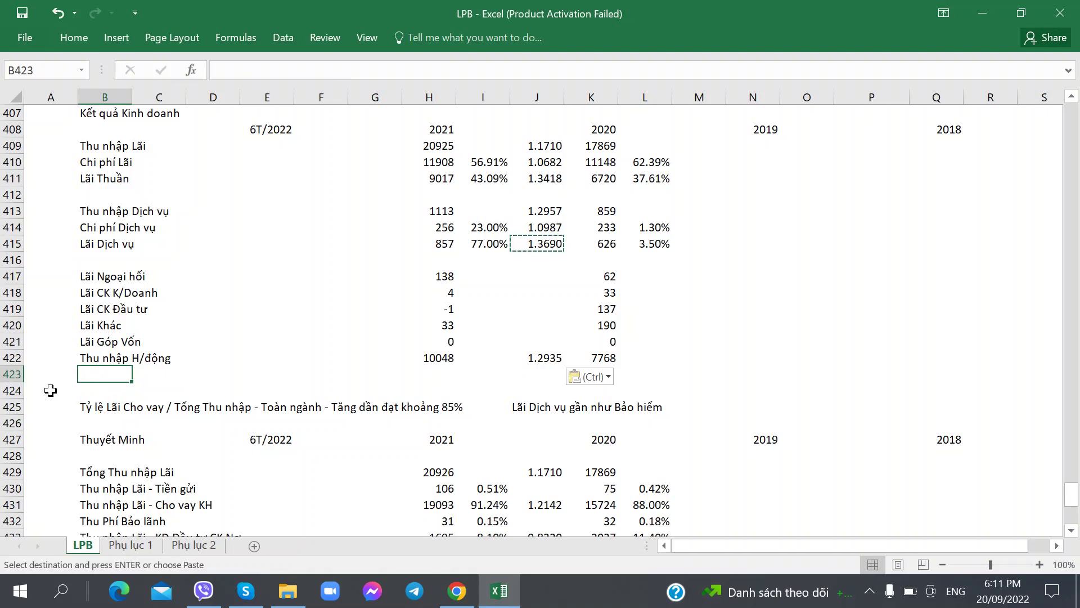
right_click(11, 391)
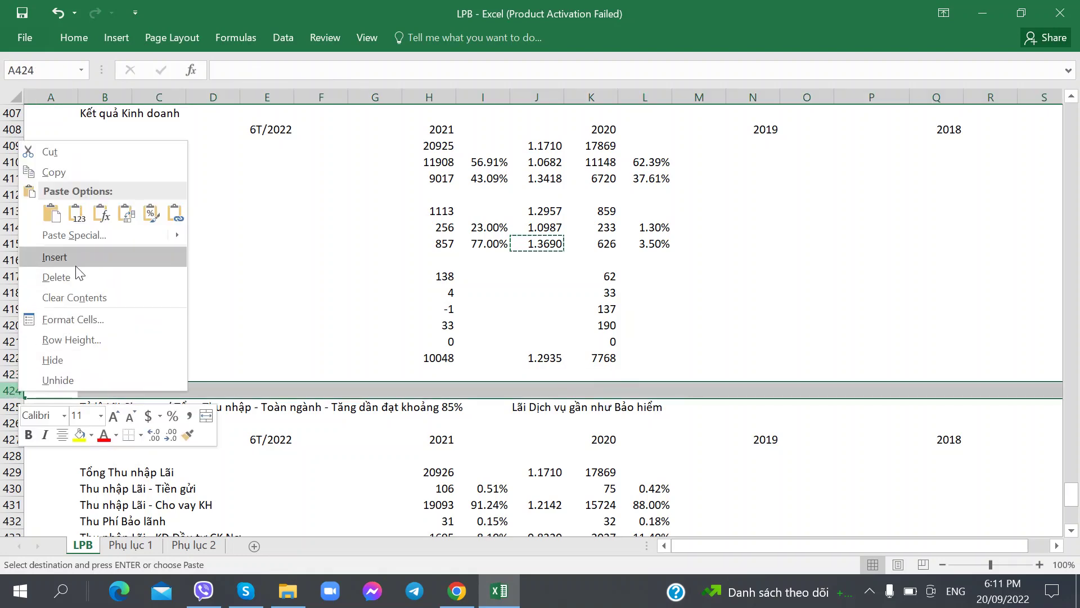
left_click(78, 260)
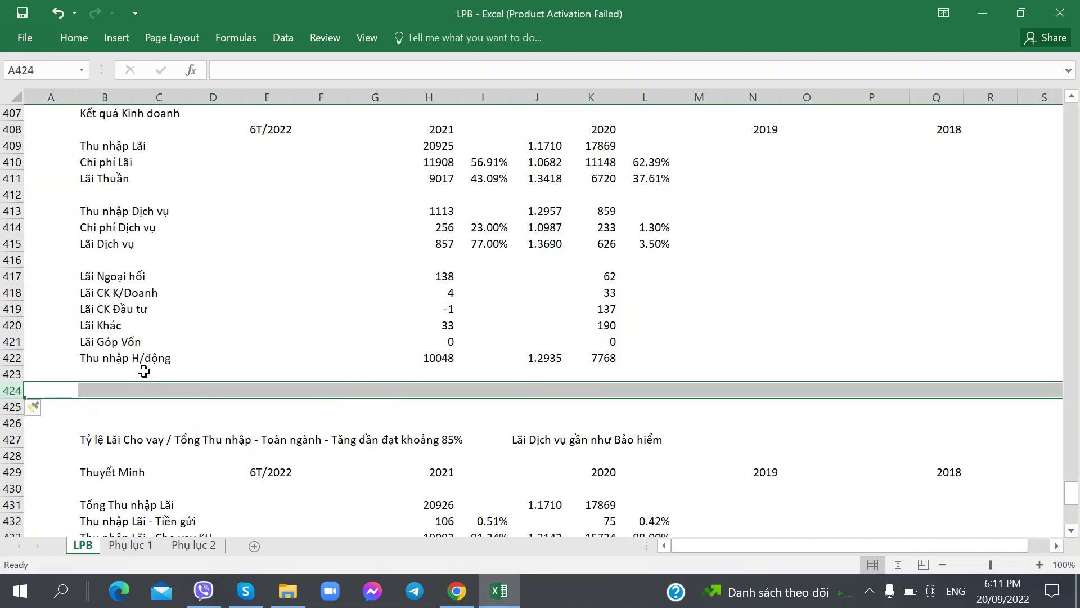
- Check the next item in the report's income statement and enter the label "Chi phí Hoạt động" in B424
key("alt+Tab")
key("alt+Tab")
left_click(98, 389)
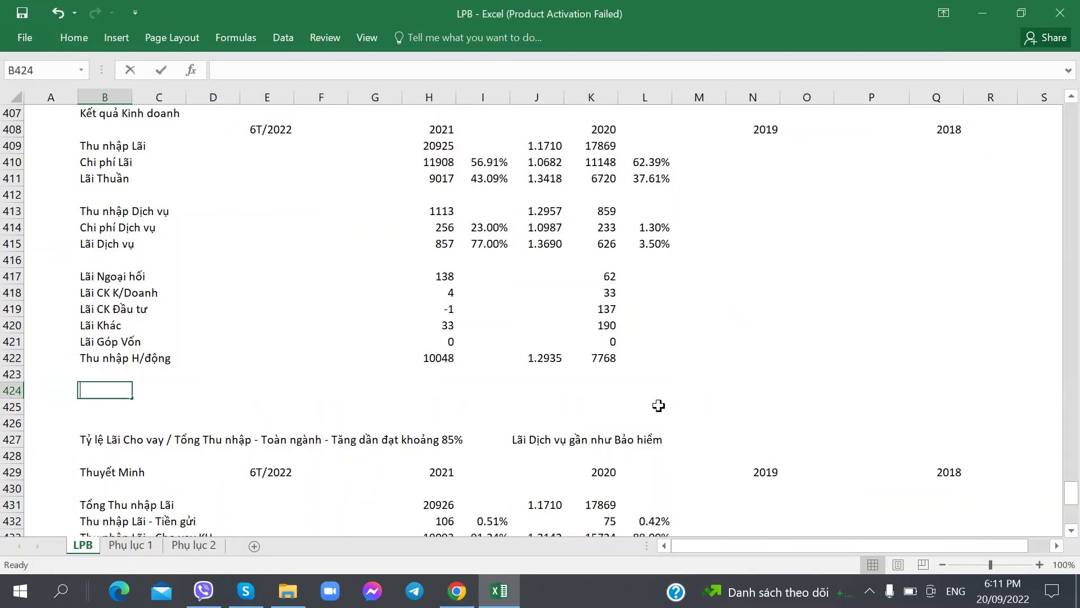
type("Chi p")
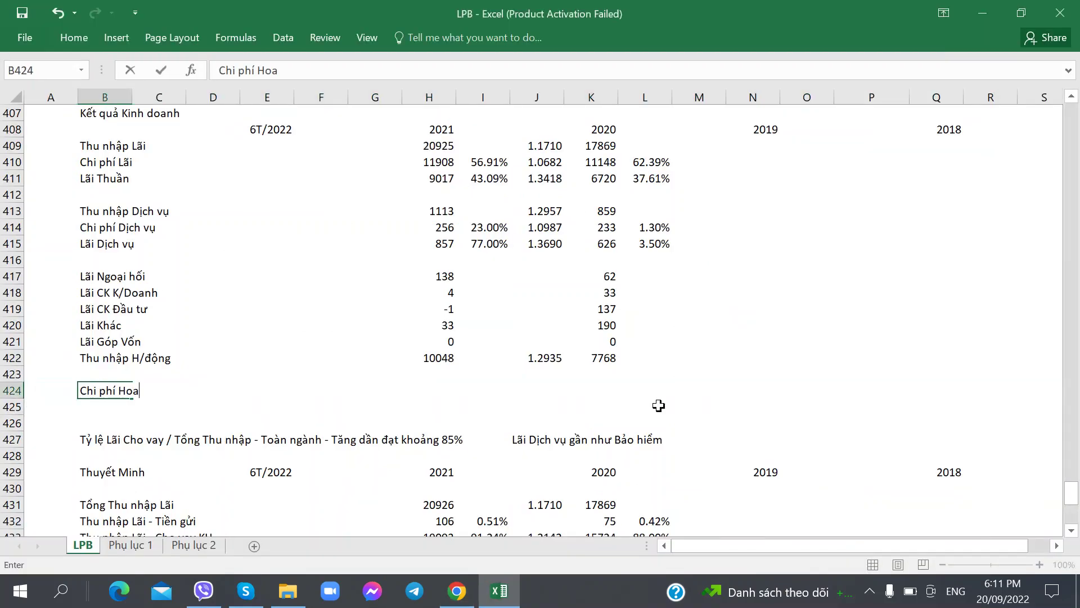
type("hí Hoạt dộng")
- Examine the Chi phí hoạt động line in the report's income statement and look through the notes after note 29 in the second PDF copy
key("alt+Tab")
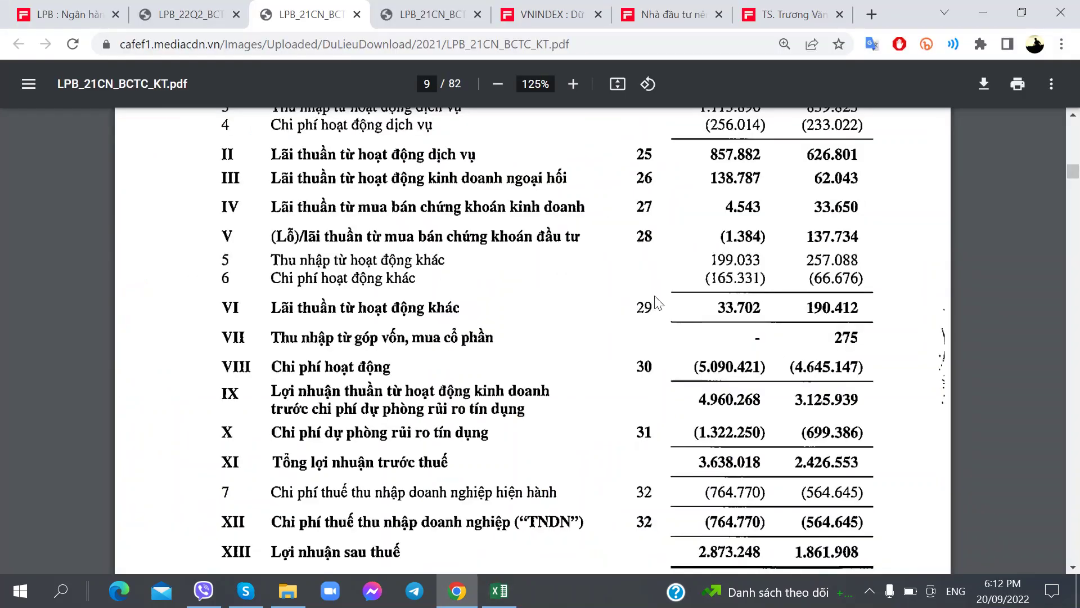
left_click(458, 16)
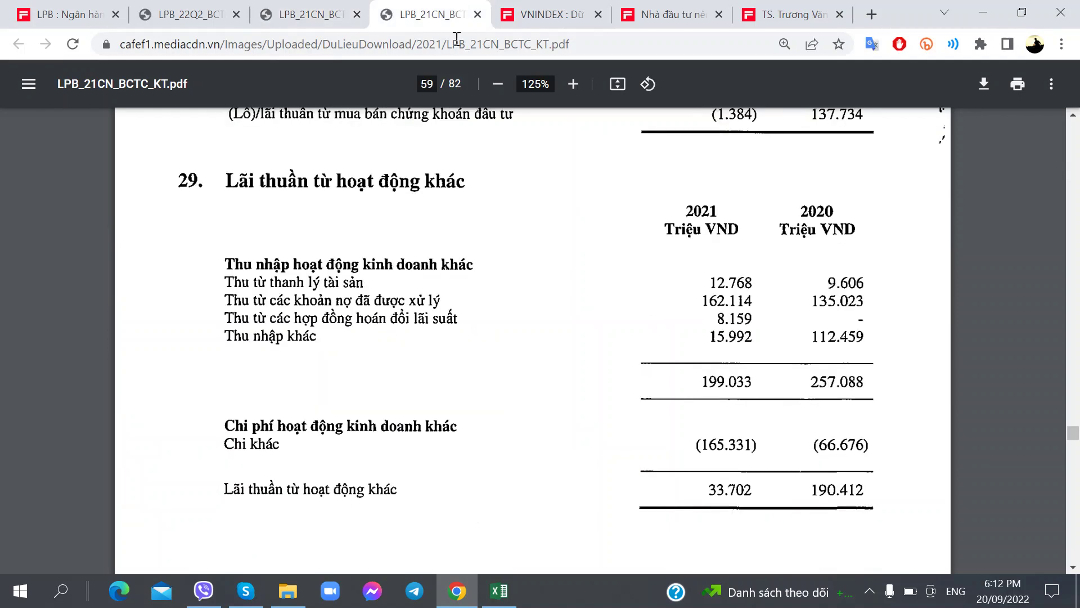
left_click(329, 9)
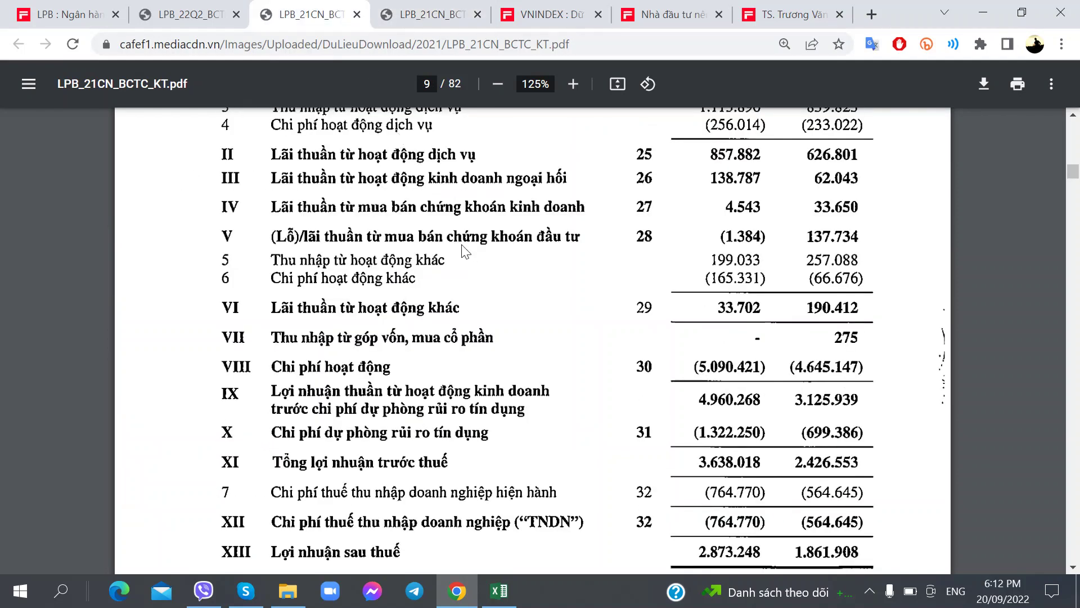
left_click(394, 8)
scroll(514, 257, "down", 12)
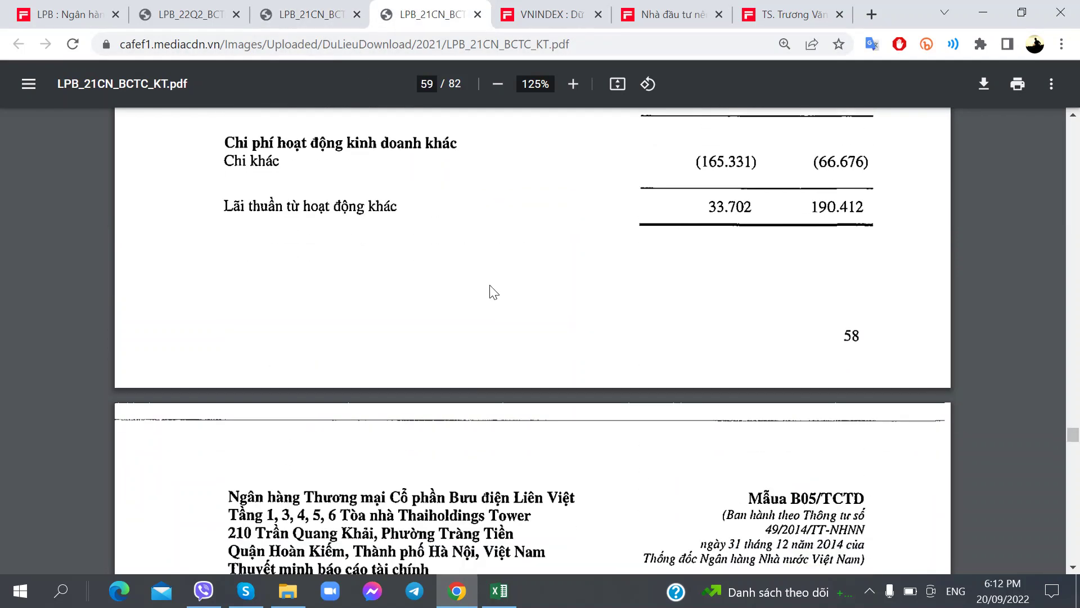
left_click(332, 9)
key("alt+Tab")
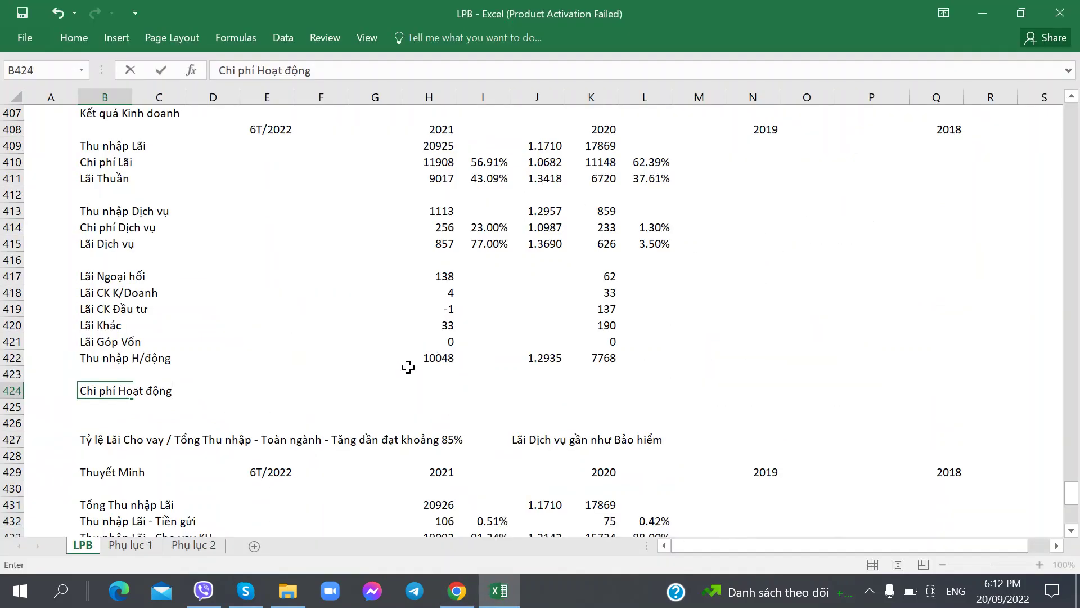
- Enter the 2021 Chi phí Hoạt động figure from the report, 5090, in H424
key("Right")
key("Right")
left_click(433, 388)
key("alt+Tab")
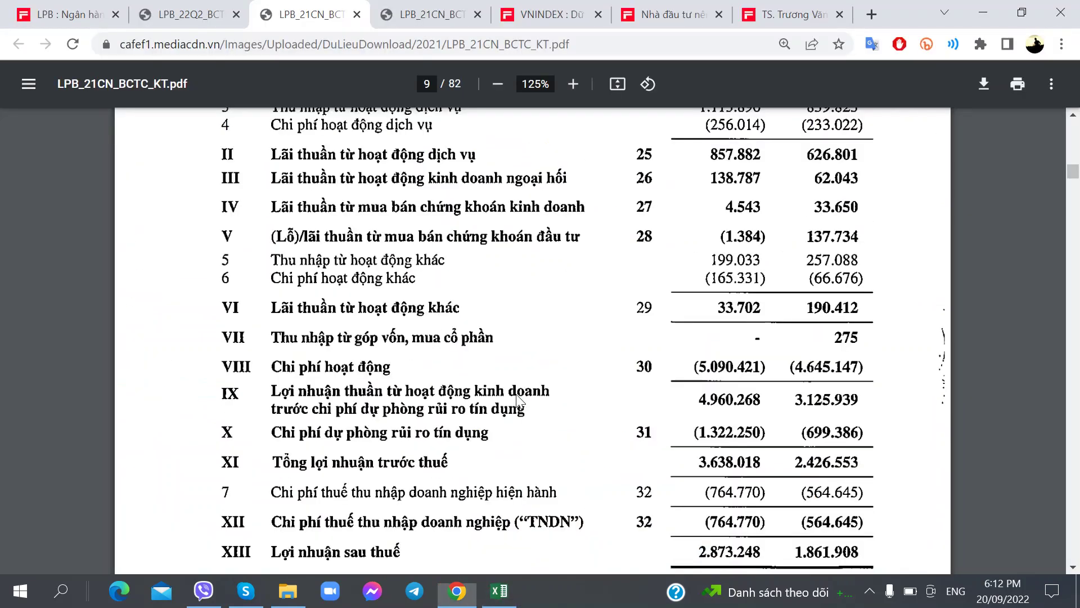
key("alt+Tab")
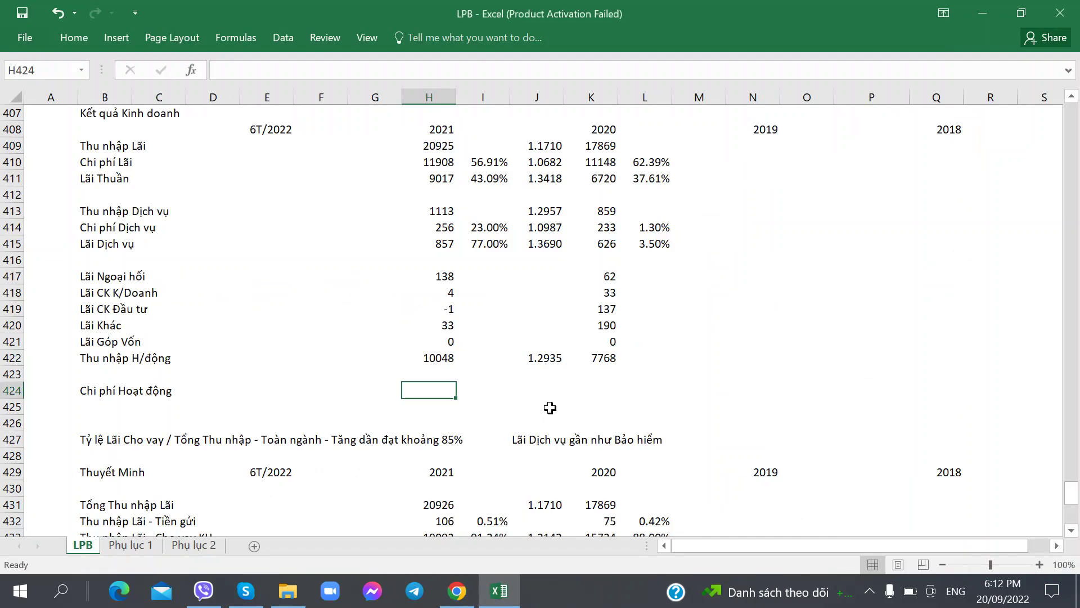
type("5090")
key("Tab")
- Enter the 2020 Chi phí Hoạt động figure from the report, 4645, in K424
key("alt+Tab")
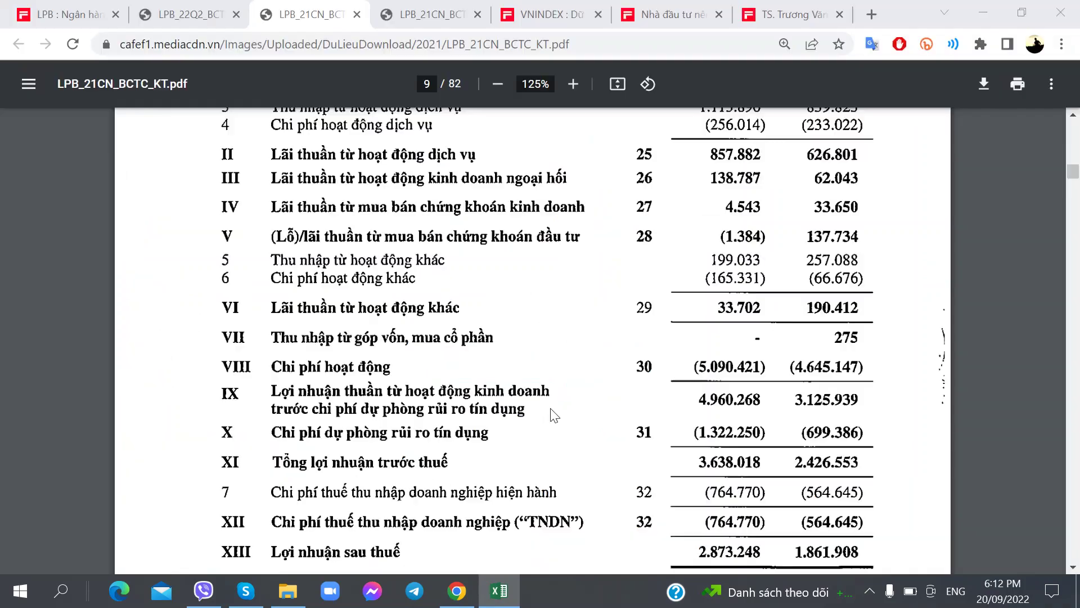
key("alt+Tab")
key("Tab")
key("Tab")
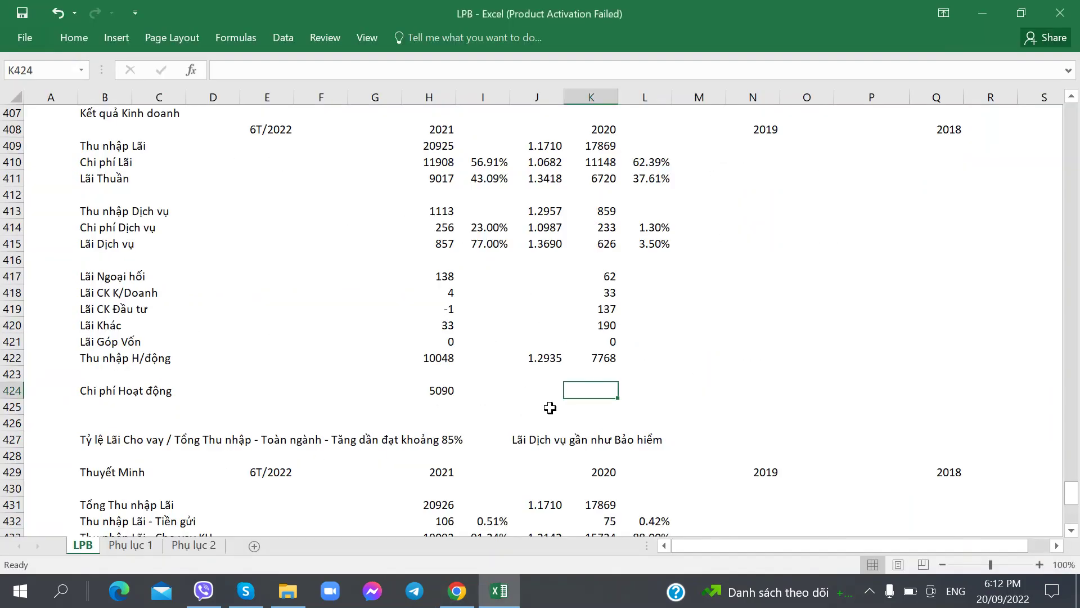
key("alt+Tab")
key("alt+Tab")
type("4")
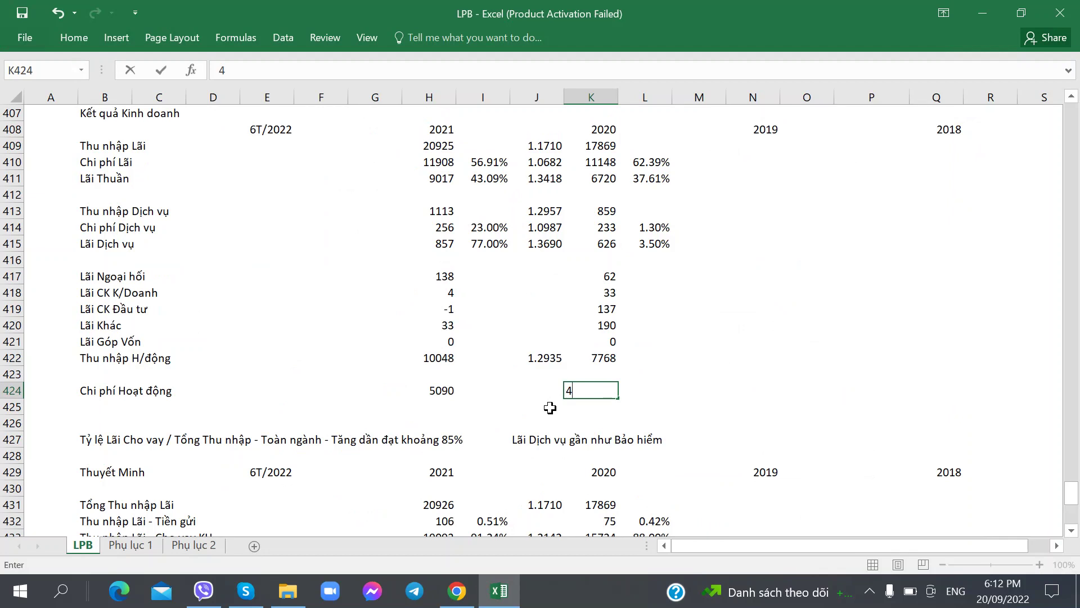
type("645")
- Copy the 2021/2020 ratio formula from J422 to the Chi phí Hoạt động row in J424
key("Left")
key("Up")
key("Up")
key("ctrl+c")
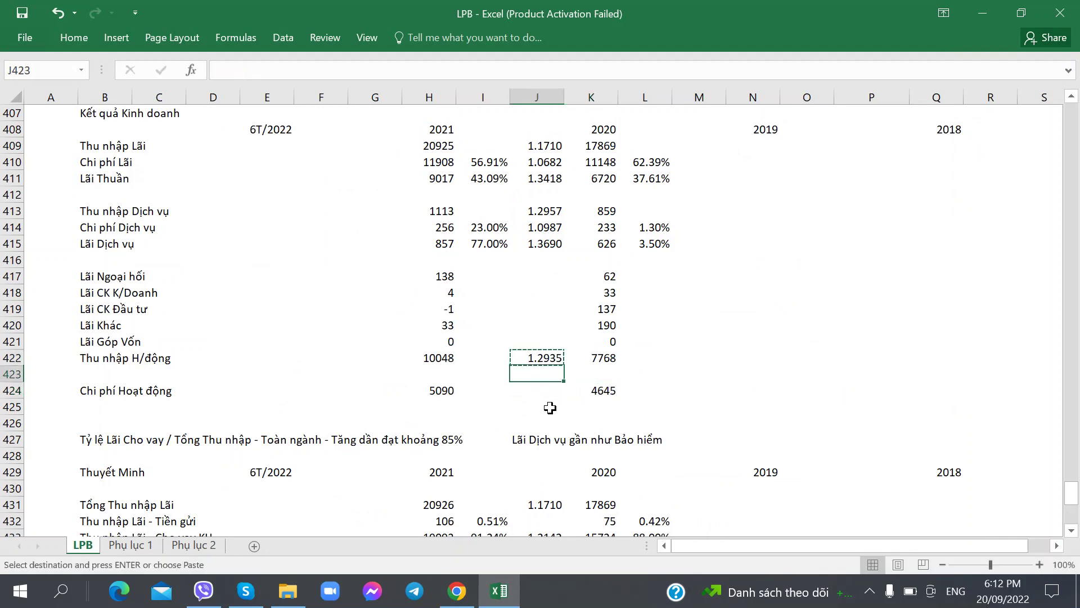
key("Down")
key("Down")
key("ctrl+v")
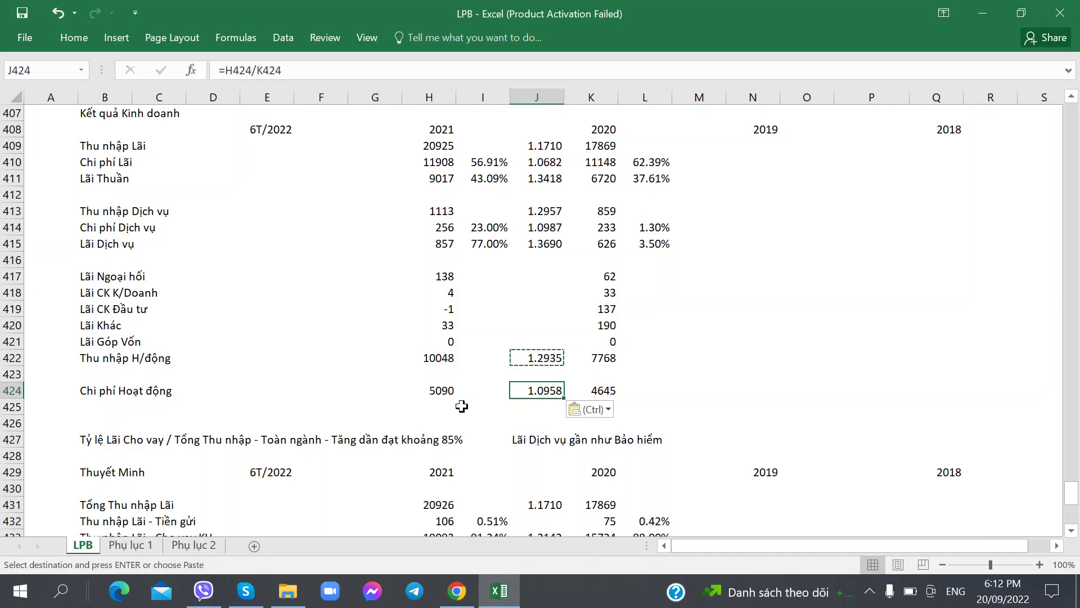
- Insert two blank rows at row 425, directly below the Chi phí Hoạt động row
left_click(112, 406)
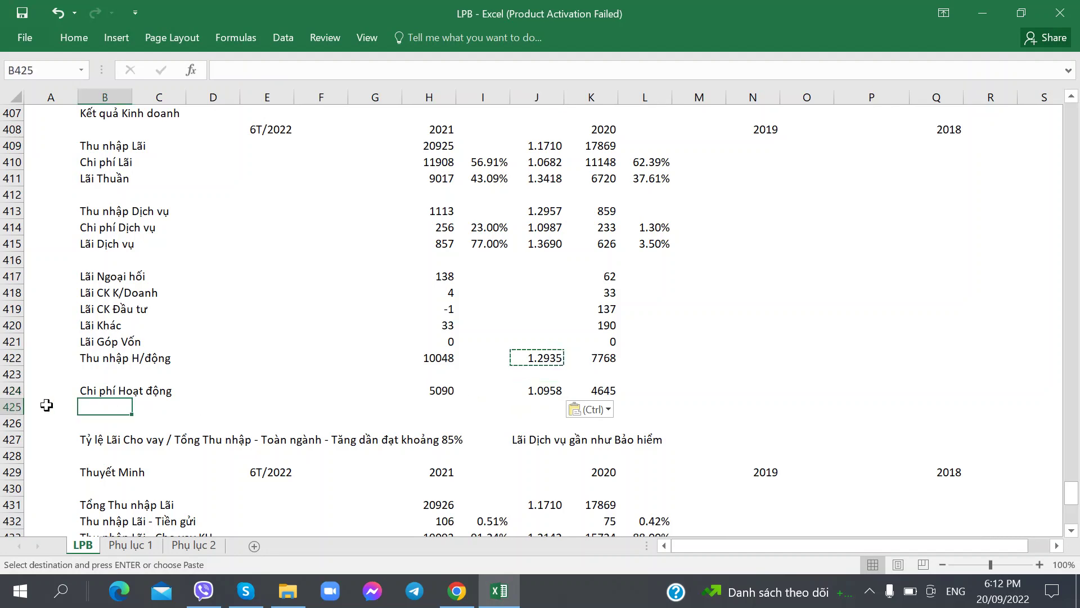
left_click(15, 407)
right_click(15, 407)
left_click(39, 270)
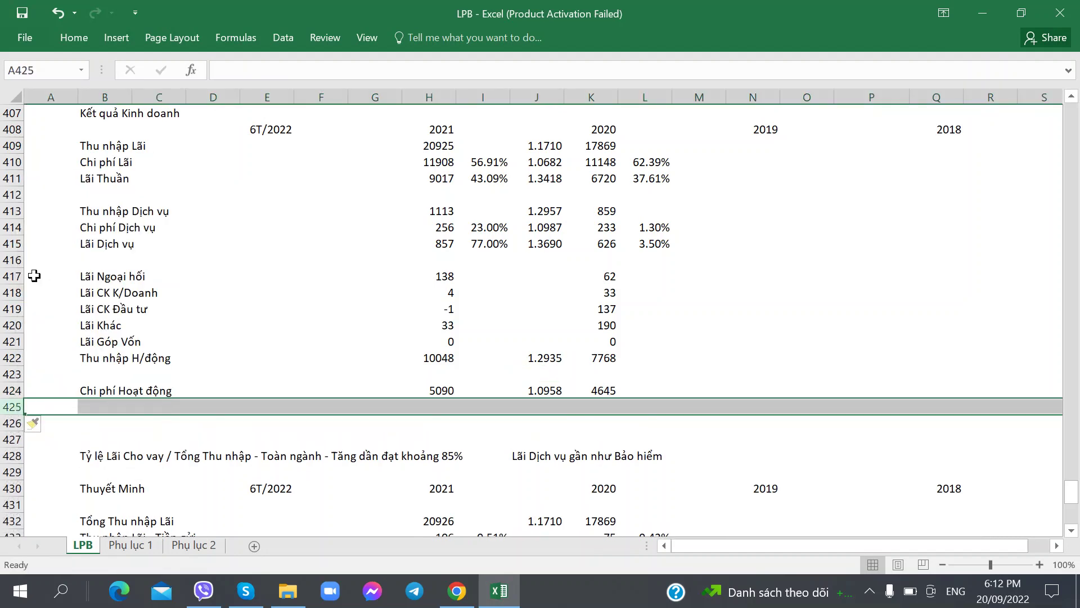
left_click(98, 406)
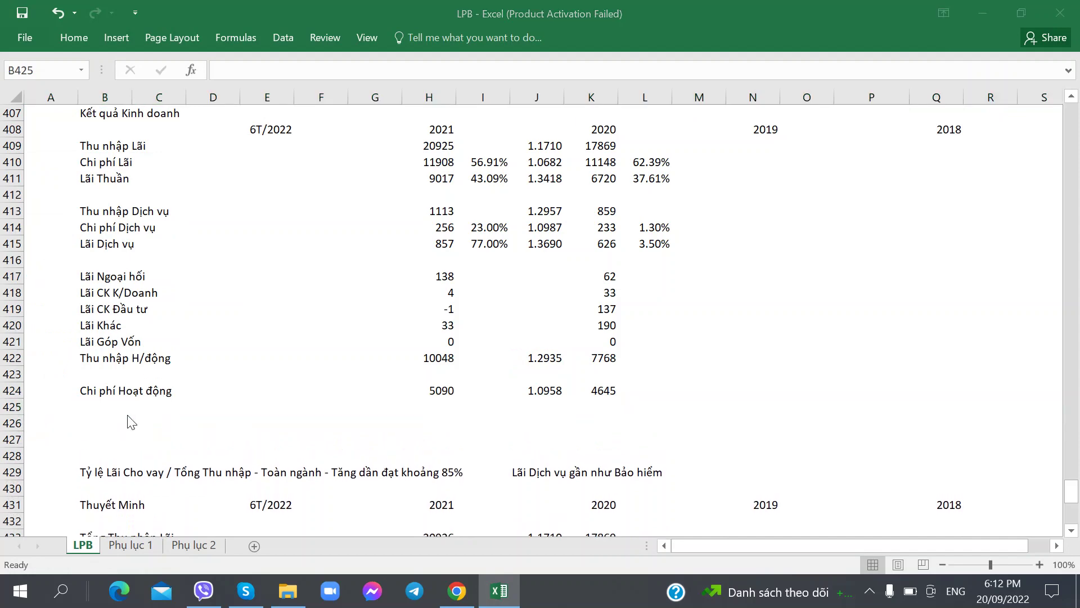
- Label B425 "Lãi Thuần KD" for the report's net operating profit before credit risk provisions
key("alt+Tab")
key("alt+Tab")
type("Lãi")
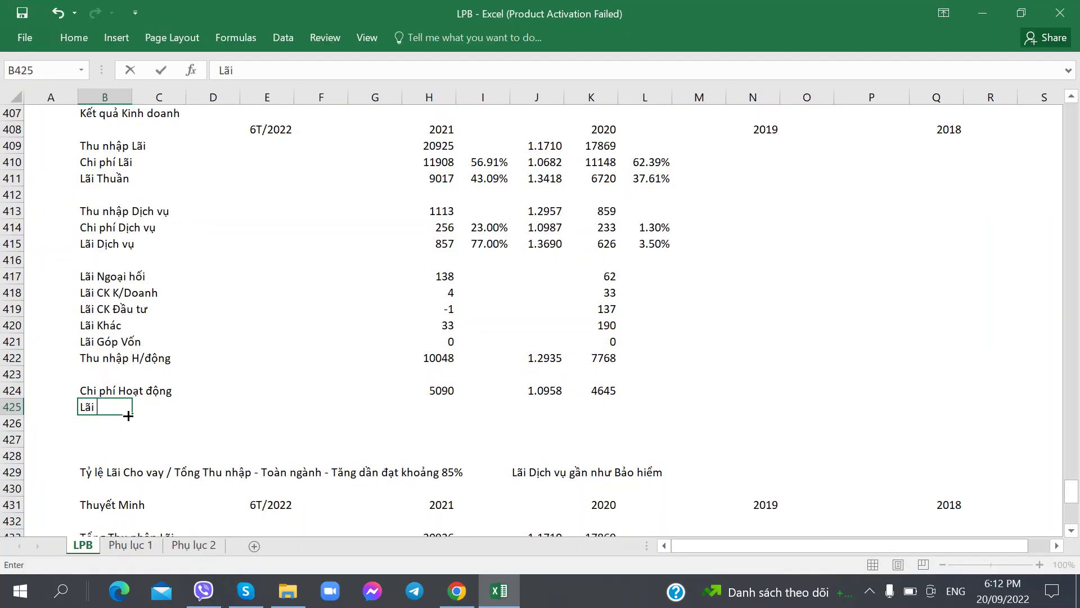
key("alt+Tab")
key("alt+Tab")
type("Thuần")
key("alt+Tab")
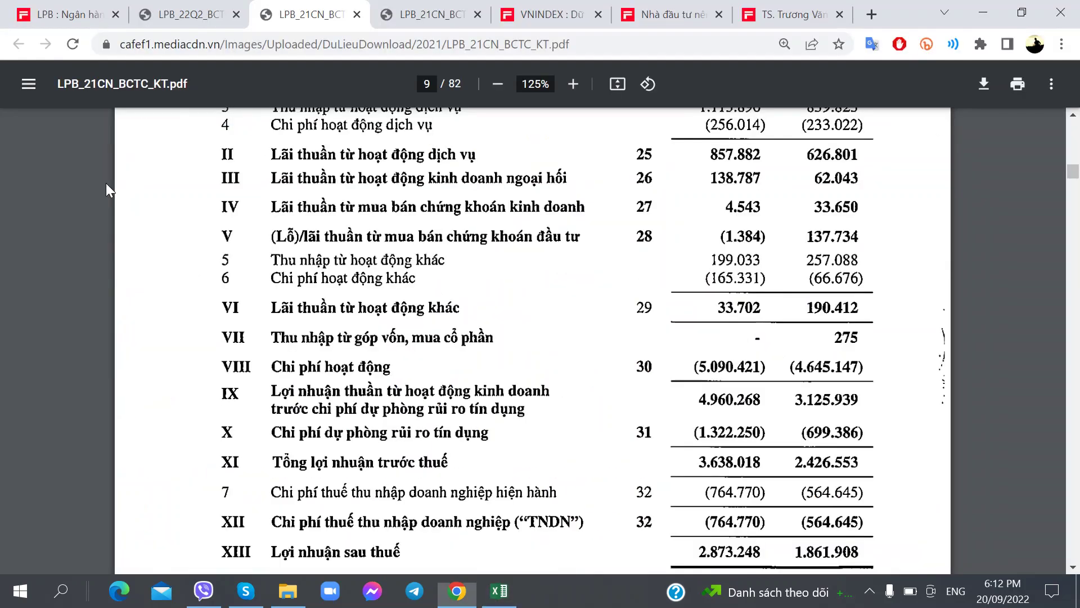
key("alt+Tab")
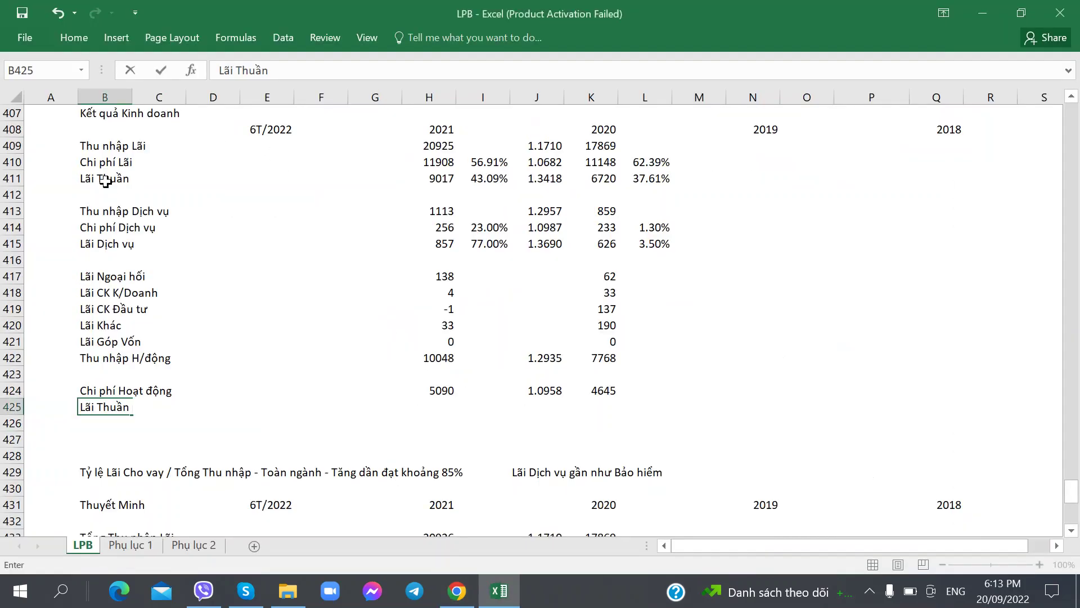
type("KD")
- Enter the 2021 Lãi Thuần KD figure from the report, 4960, in H425
key("Right")
key("Right")
key("Right")
key("Right")
key("Right")
key("Right")
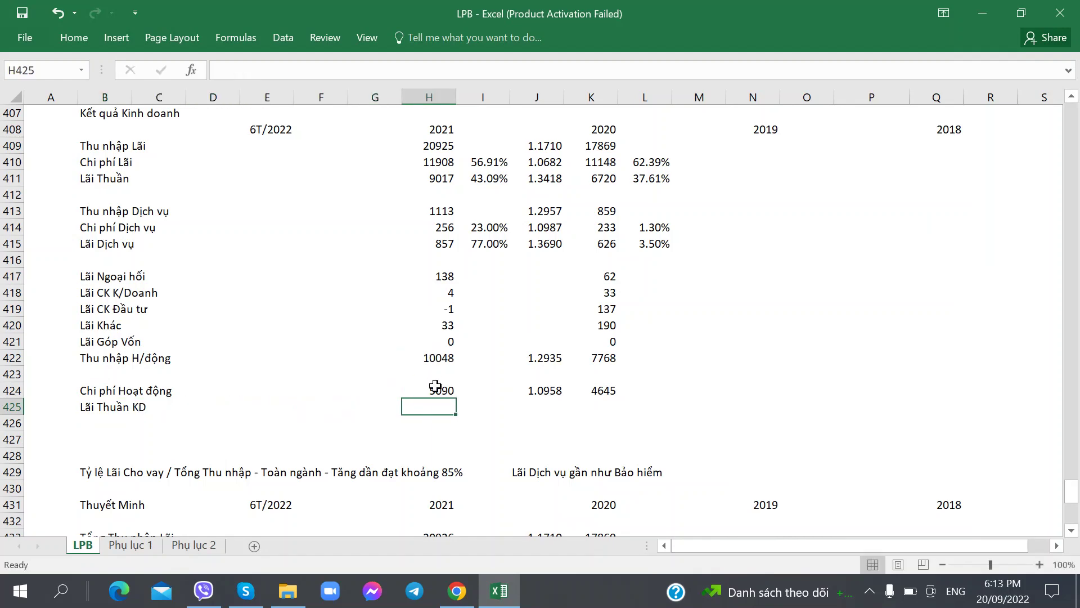
key("alt+Tab")
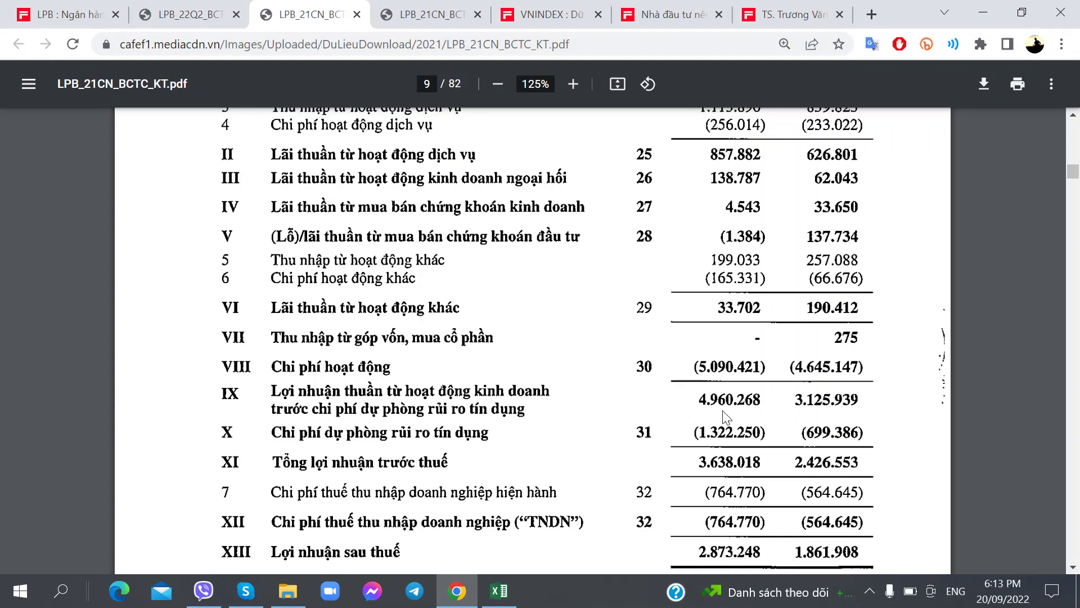
key("alt+Tab")
type("4960")
- Enter the 2020 Lãi Thuần KD figure from the report, 3125, in K425
key("Right")
key("Right")
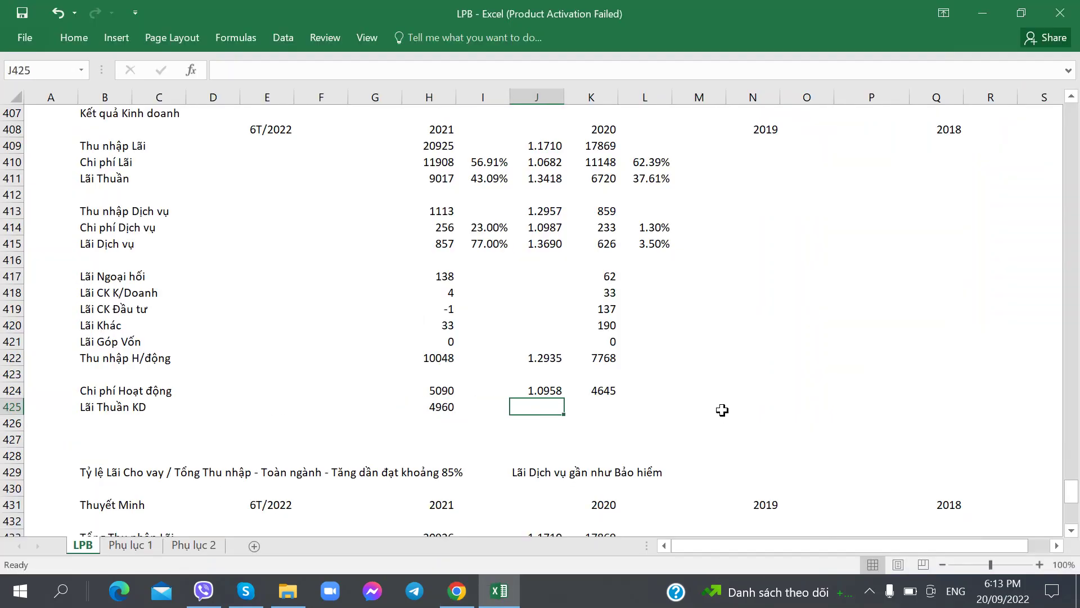
key("Right")
key("alt+Tab")
key("alt+Tab")
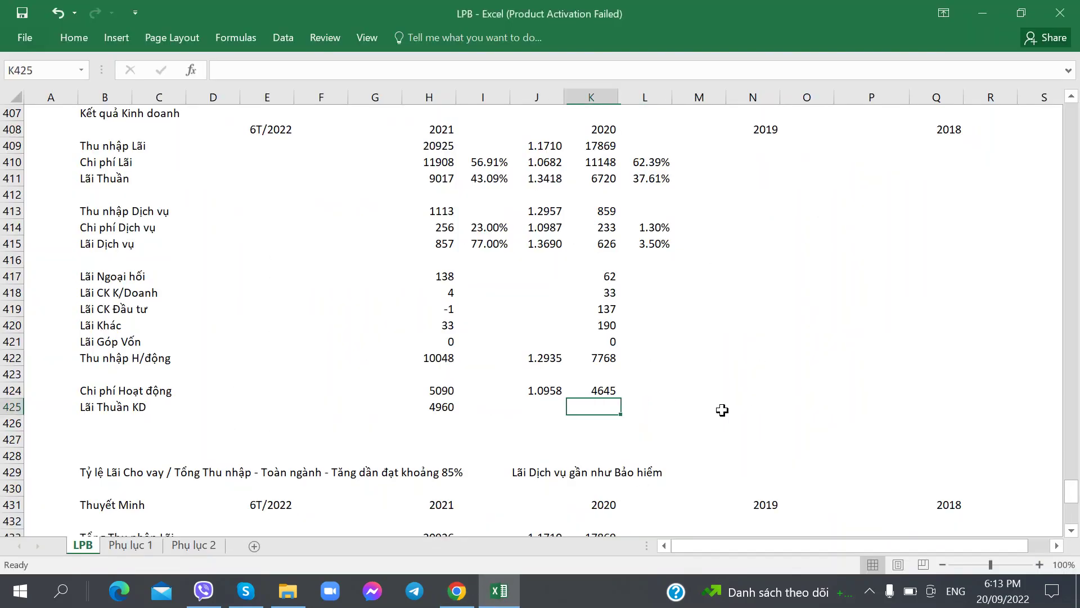
key("alt+Tab")
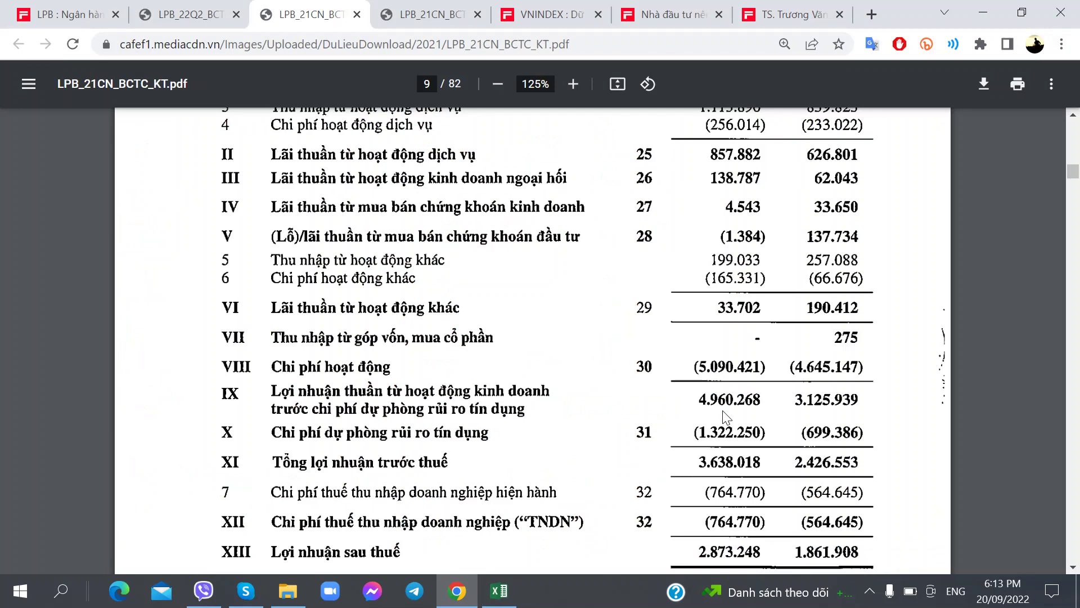
key("alt+Tab")
type("3125")
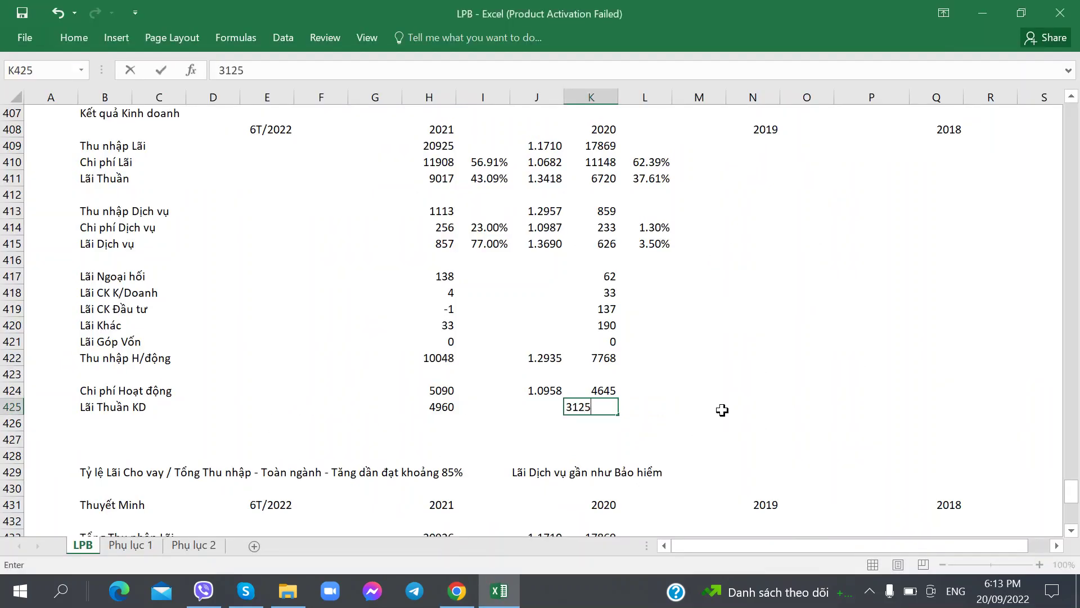
key("ctrl+Return")
- Copy the 2021/2020 ratio formula from J424 to the Lãi Thuần KD row in J425
key("Left")
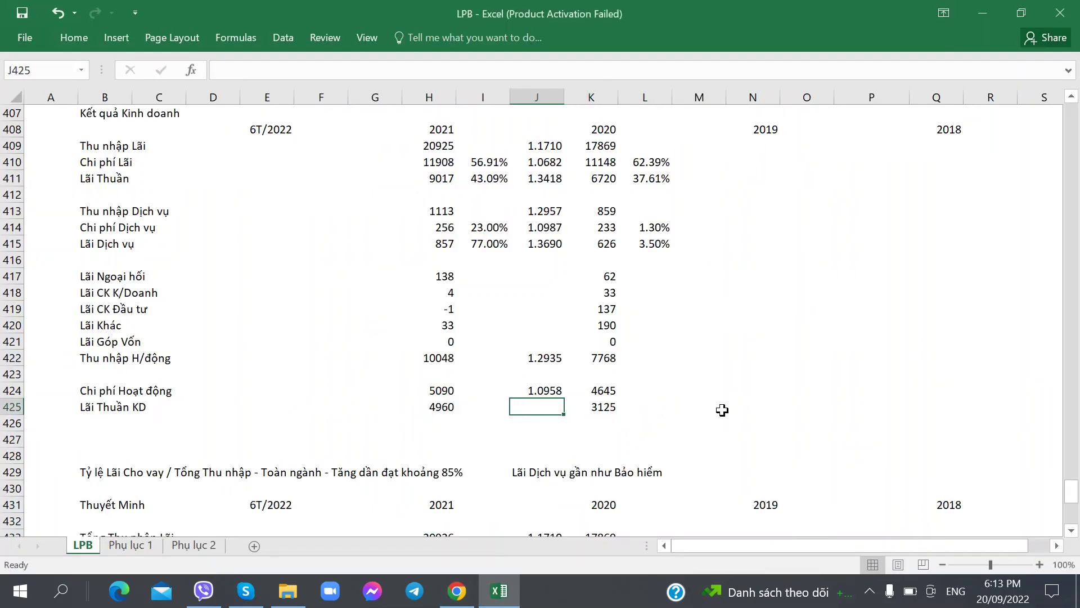
key("Left")
key("Left")
key("Right")
key("Right")
key("Up")
key("ctrl+c")
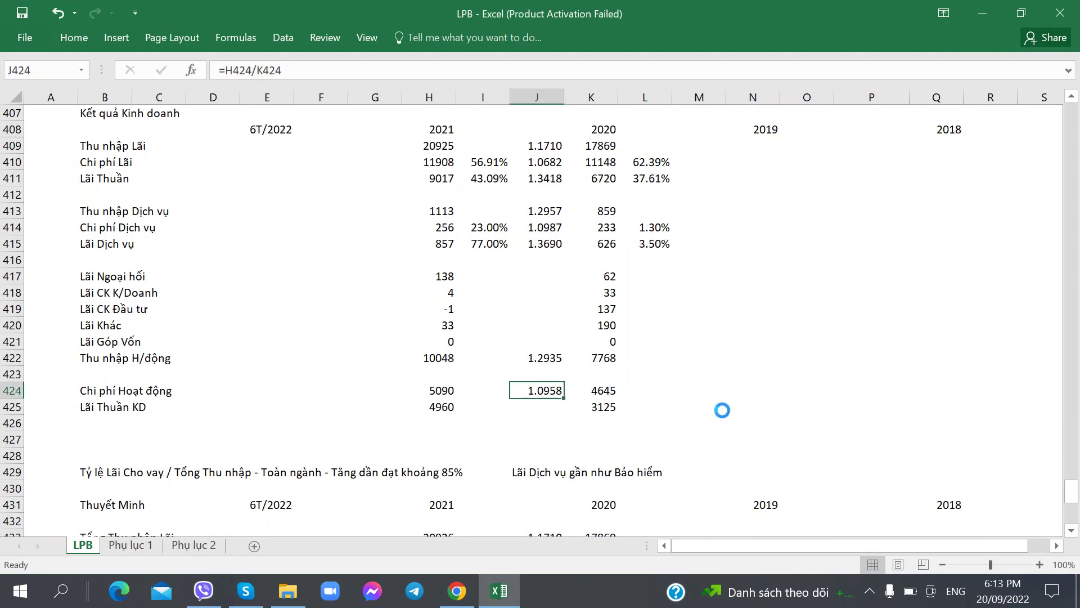
key("Down")
key("ctrl+v")
key("Down")
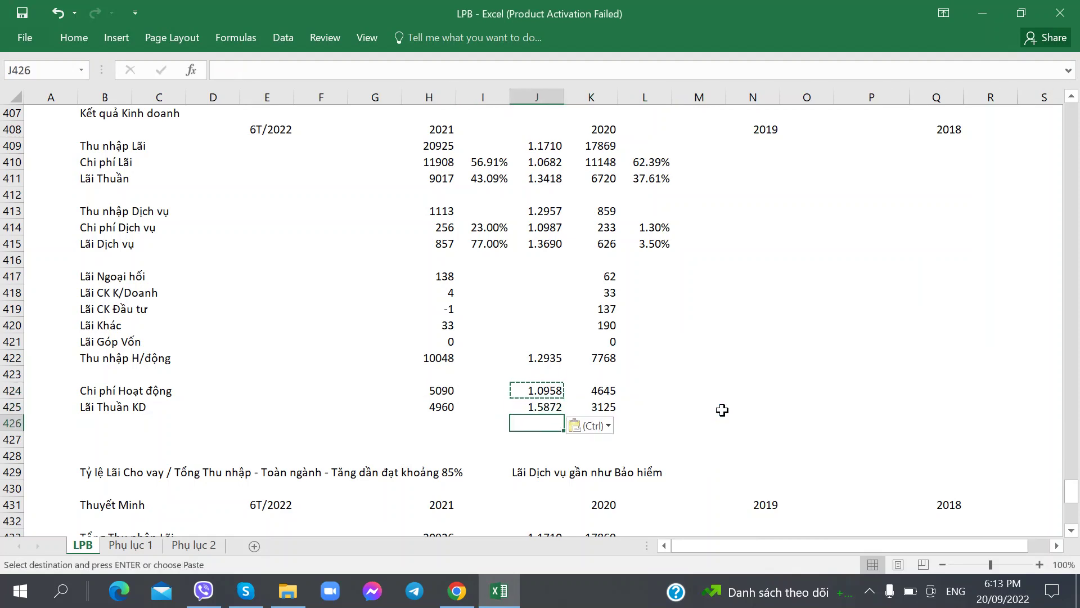
- Calculate the 2021 Chi phí Hoạt động share of Thu nhập H/động in I424 with =H424/H422
left_click(530, 356)
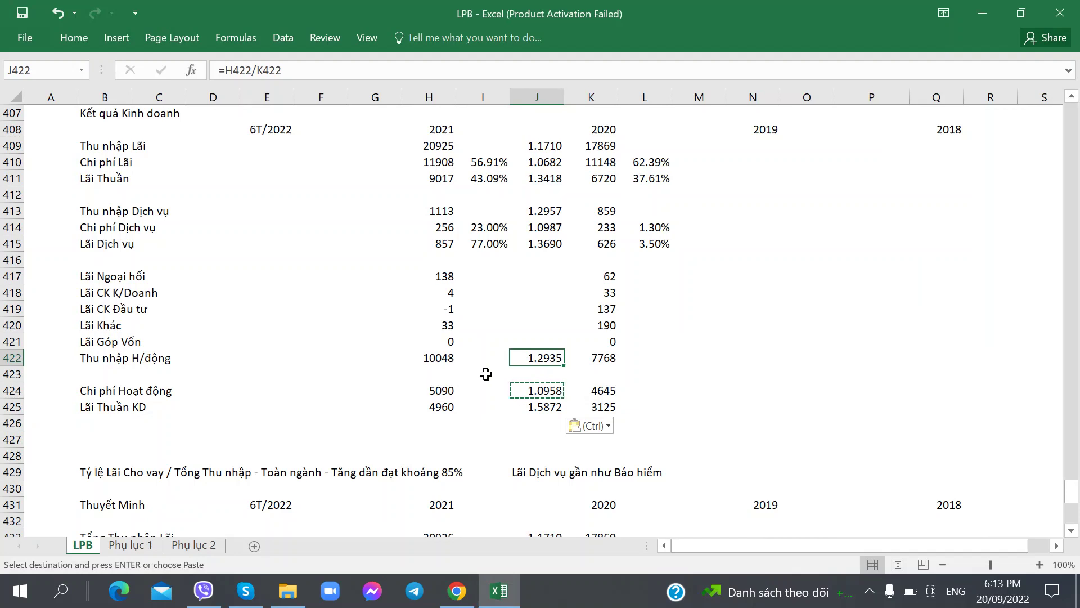
left_click(483, 361)
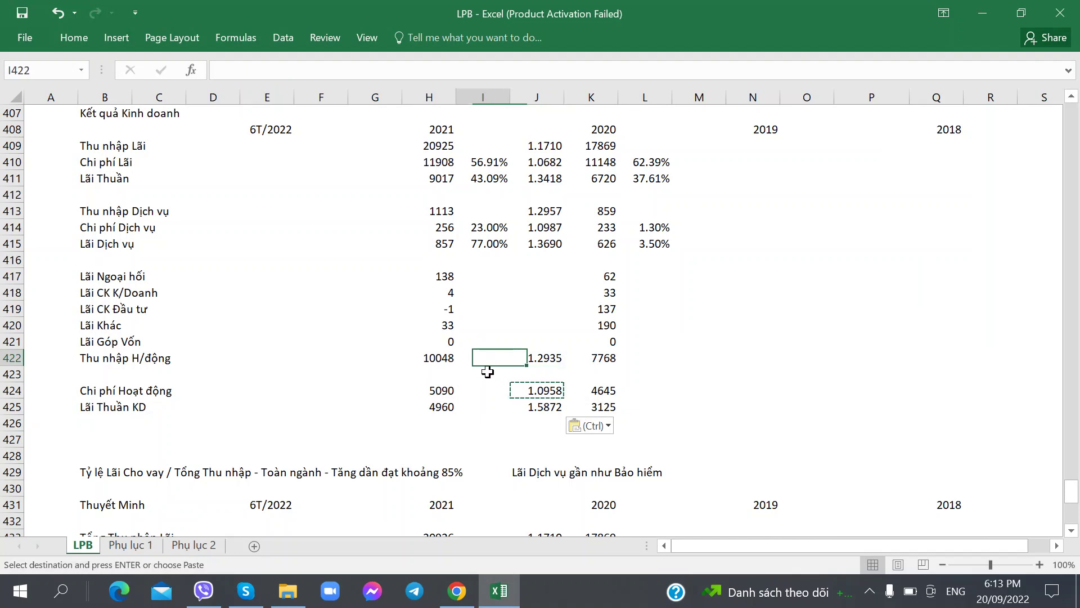
left_click(482, 404)
left_click(482, 388)
type("=")
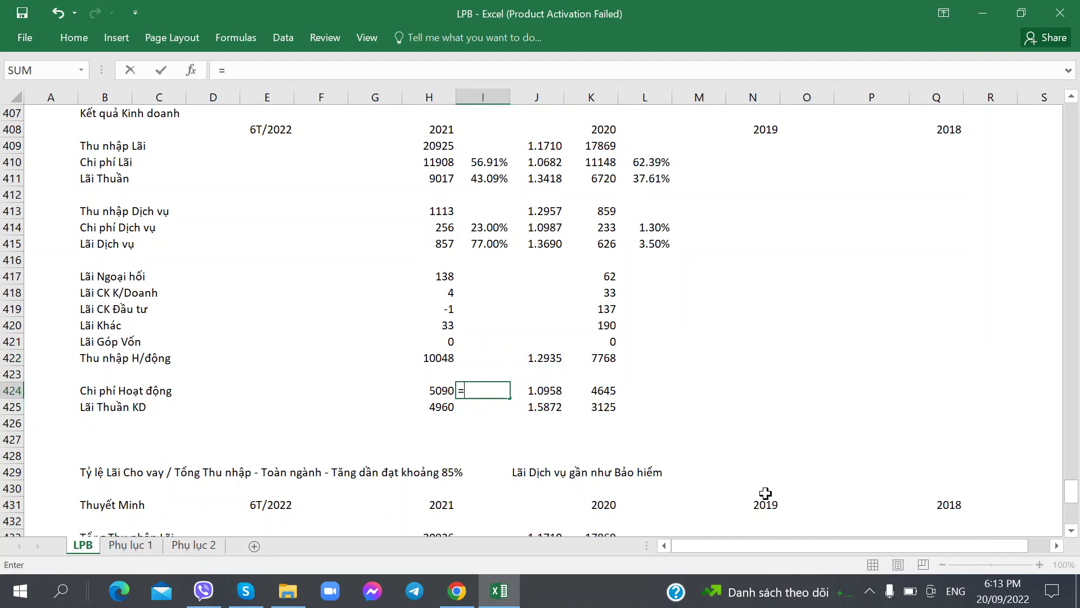
key("Left")
type("/")
key("Left")
key("Up")
key("Up")
key("Return")
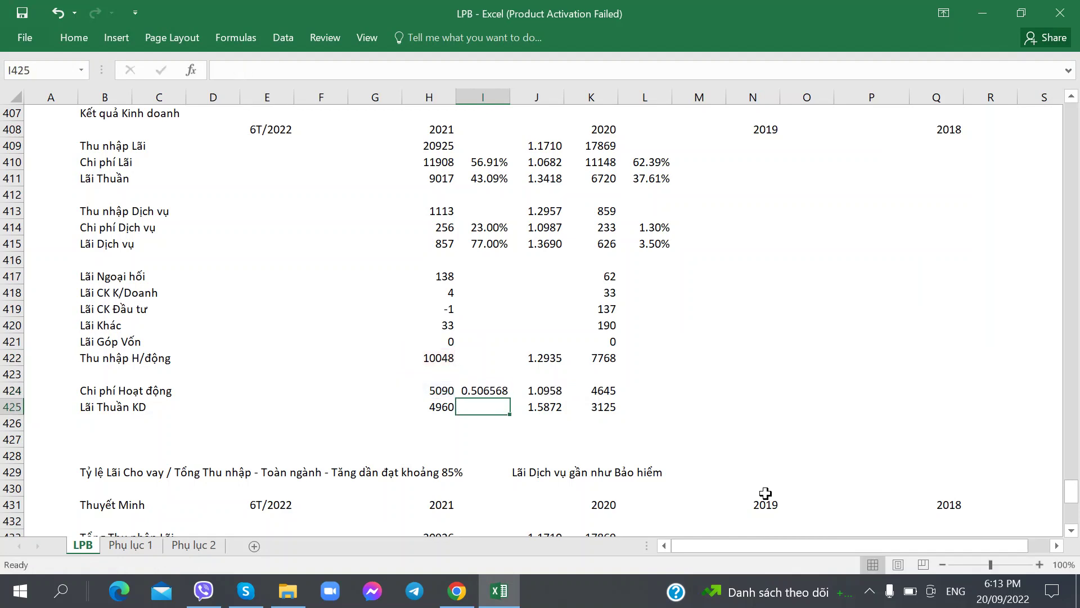
- Lock the divisor's row in the I424 formula so it reads =H424/H$422
key("Up")
left_click(268, 75)
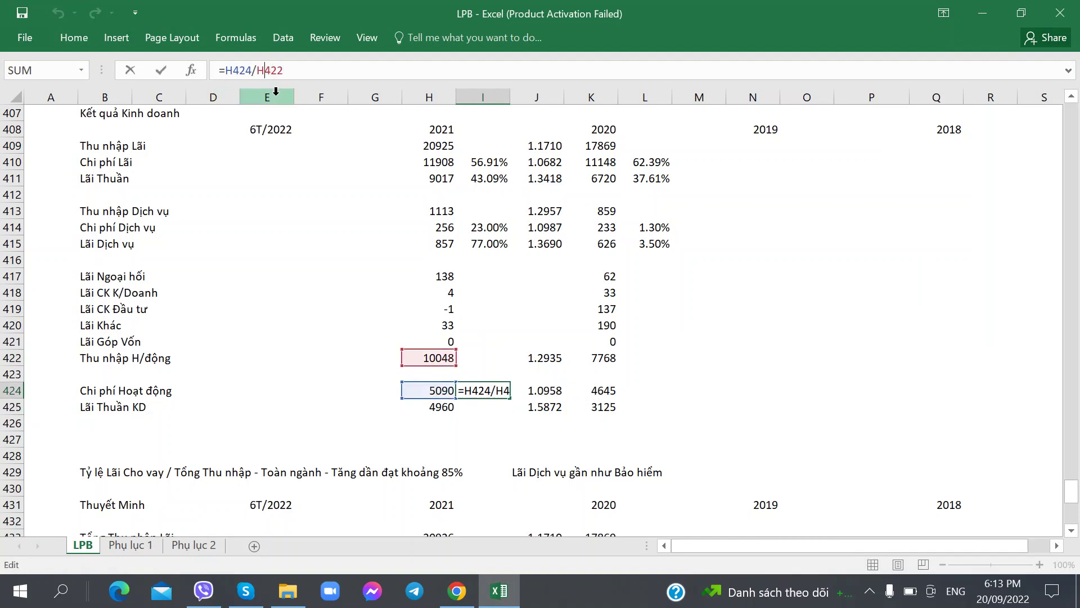
key("Return")
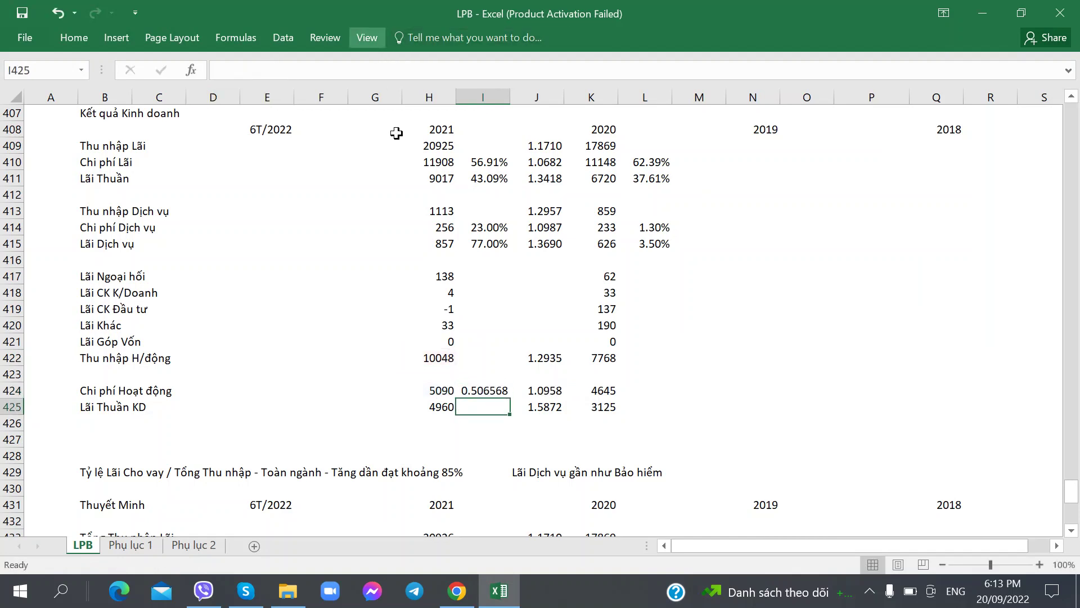
- Apply only the percentage format of I415 to the share in I424
left_click(490, 243)
key("ctrl+c")
right_click(495, 394)
key("s")
key("t")
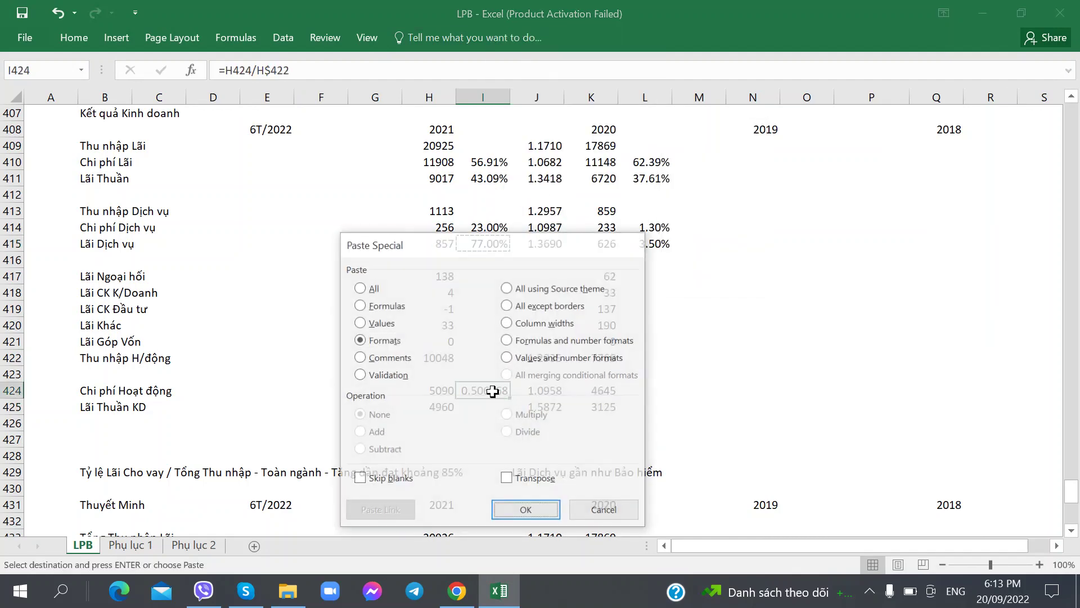
key("Return")
- Copy the share formula from I424 to I425 and to the 2020 cells L424 and L425
key("ctrl+c")
key("Down")
key("ctrl+v")
key("Up")
key("Right")
key("Right")
key("Right")
key("ctrl+v")
key("Down")
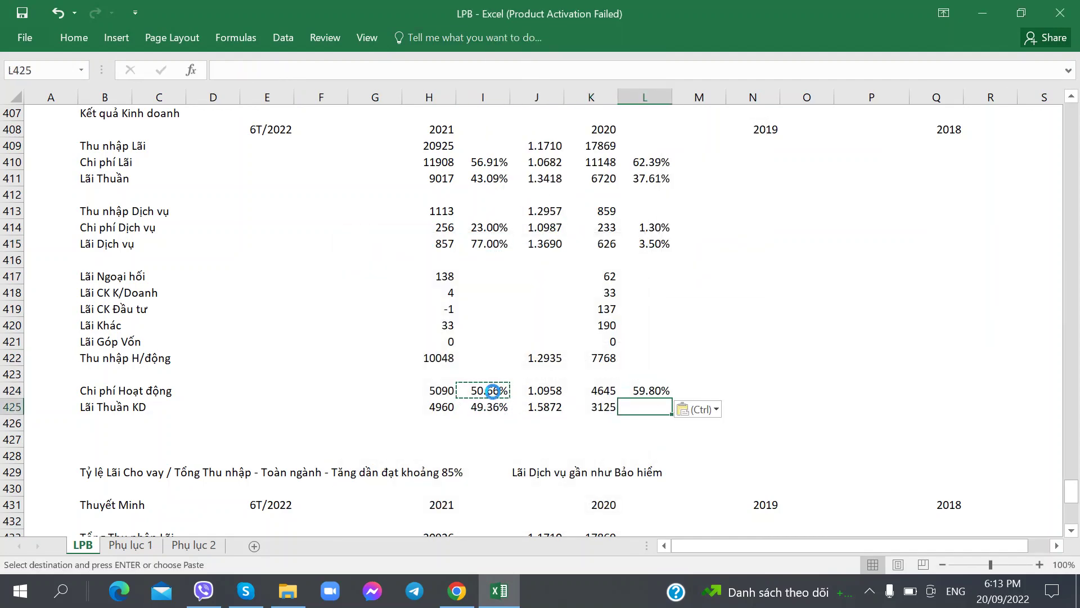
key("ctrl+v")
key("Down")
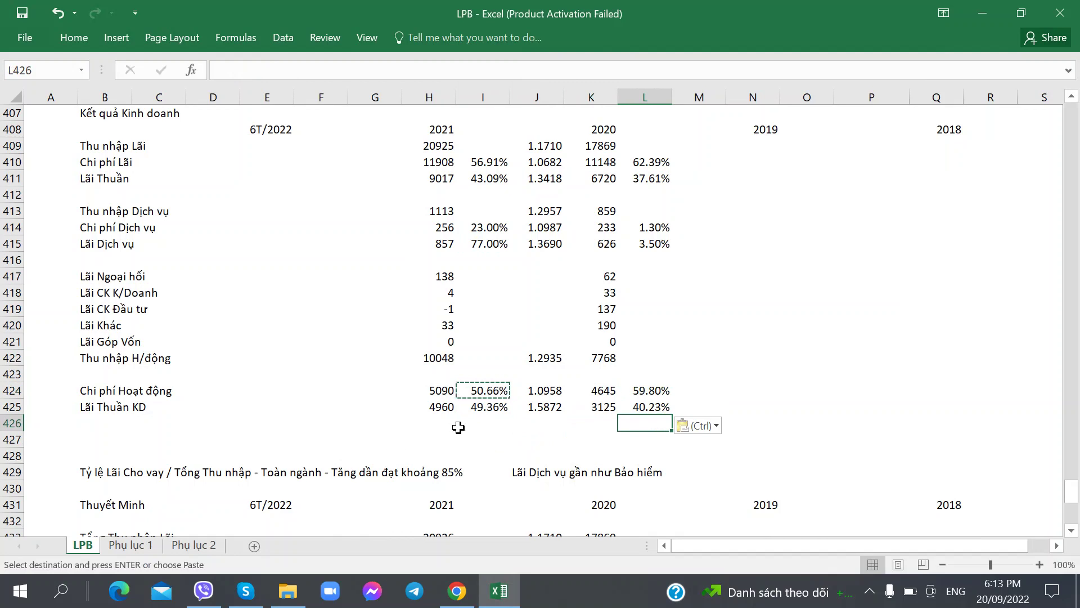
- On the Phụ lục 2 sheet, examine LPB's operating income, cost and profit columns and the 2021 formulas for Tỷ trọng TD / TN HĐ and Lãi Biên Thuần
left_click(488, 401)
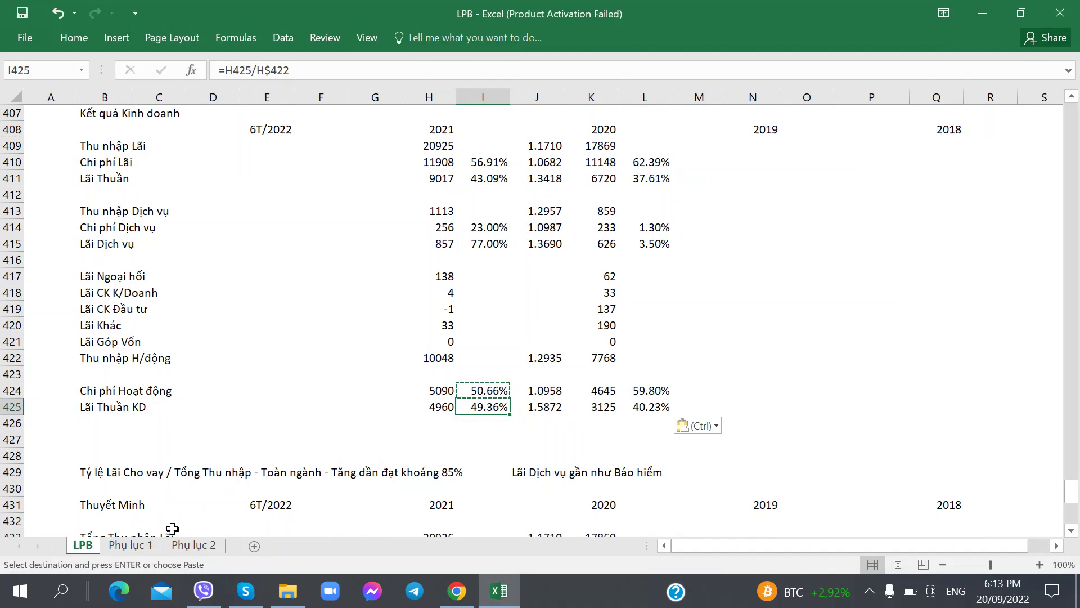
left_click(198, 546)
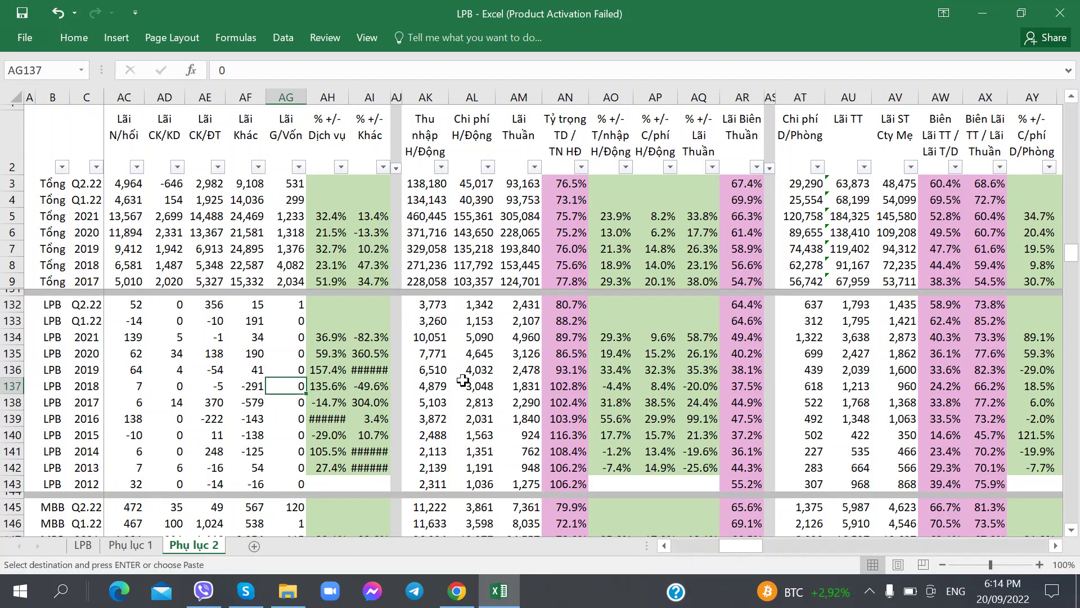
left_click(485, 373)
left_click(441, 418)
left_click(499, 453)
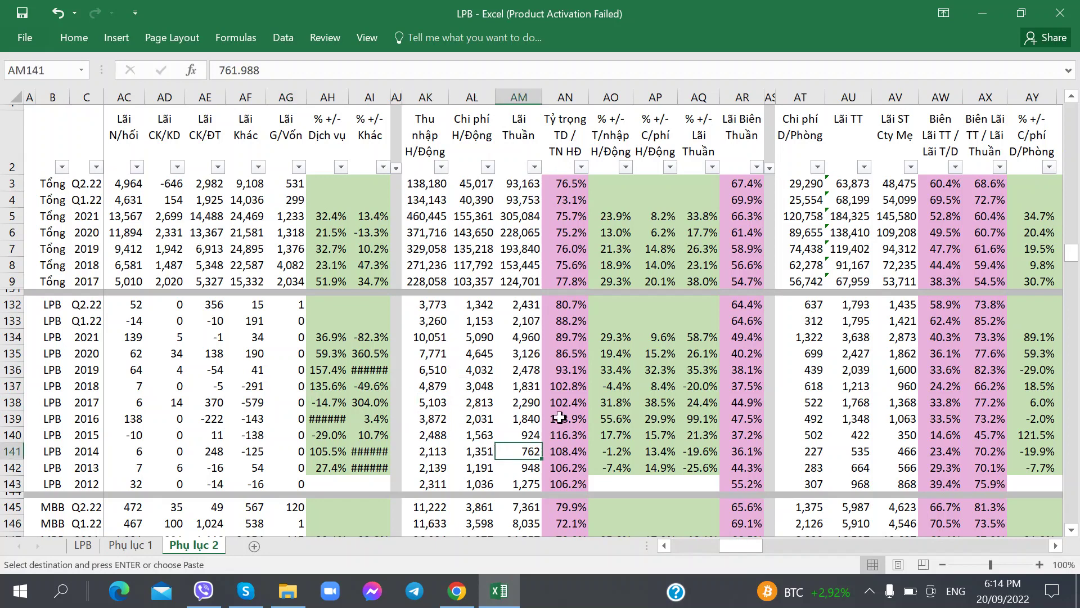
left_click(560, 418)
left_click(554, 352)
left_click(557, 335)
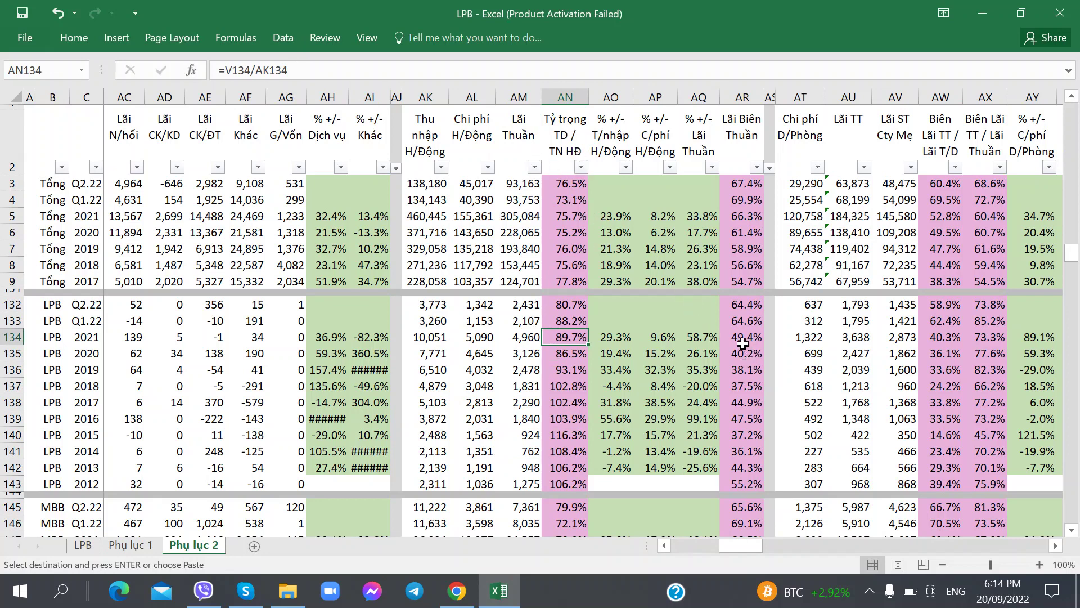
left_click(742, 339)
left_click(353, 70)
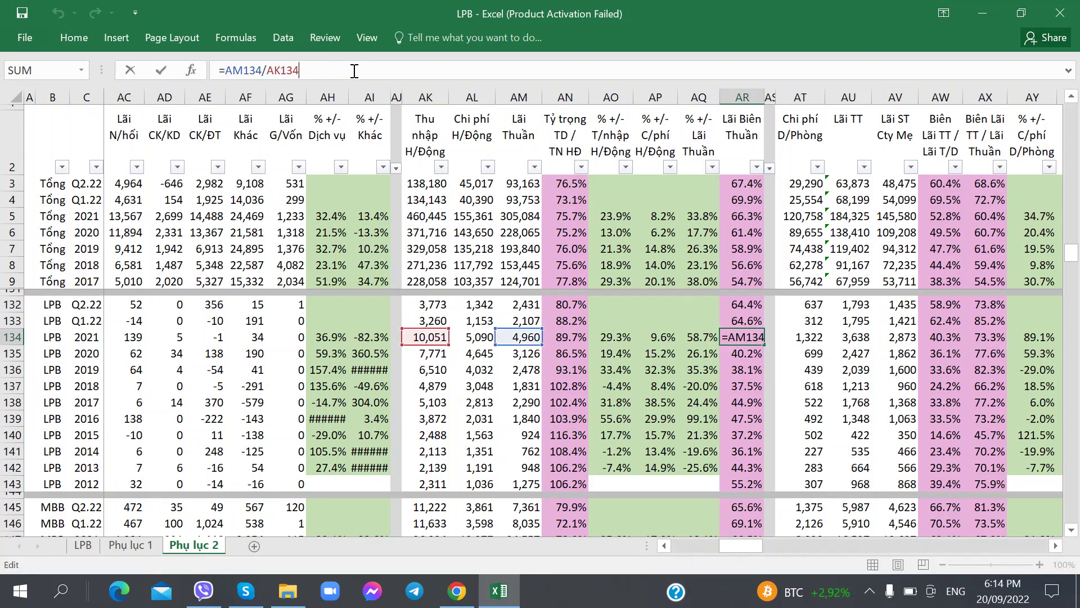
key("Return")
key("Up")
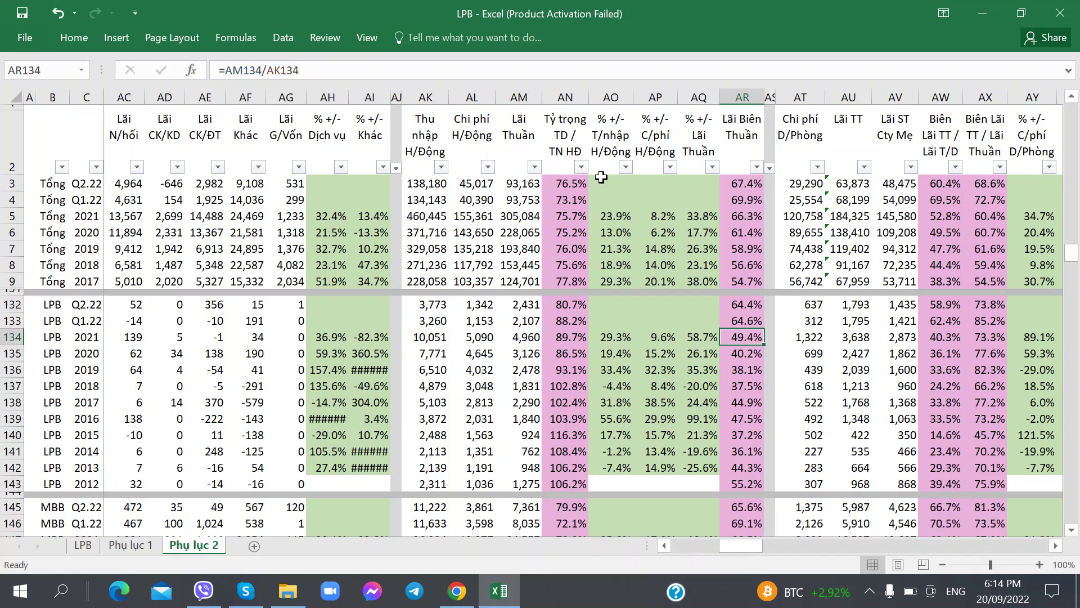
- Compare the sector total's 2021 Lãi Biên Thuần with LPB's margins from 2017 through Q2.22
left_click(728, 214)
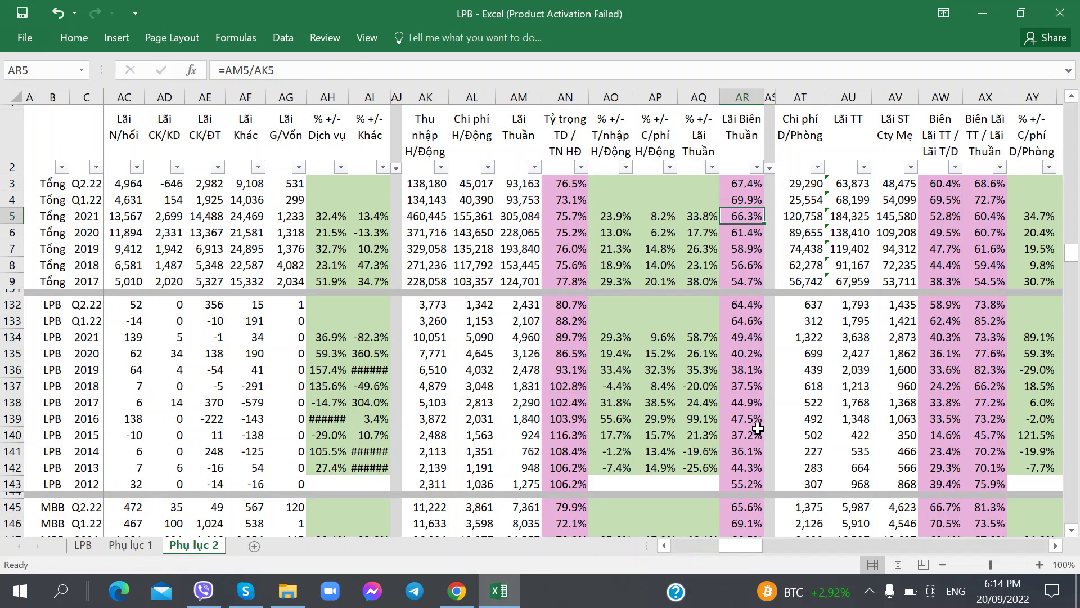
left_click(741, 403)
left_click(748, 388)
left_click(751, 370)
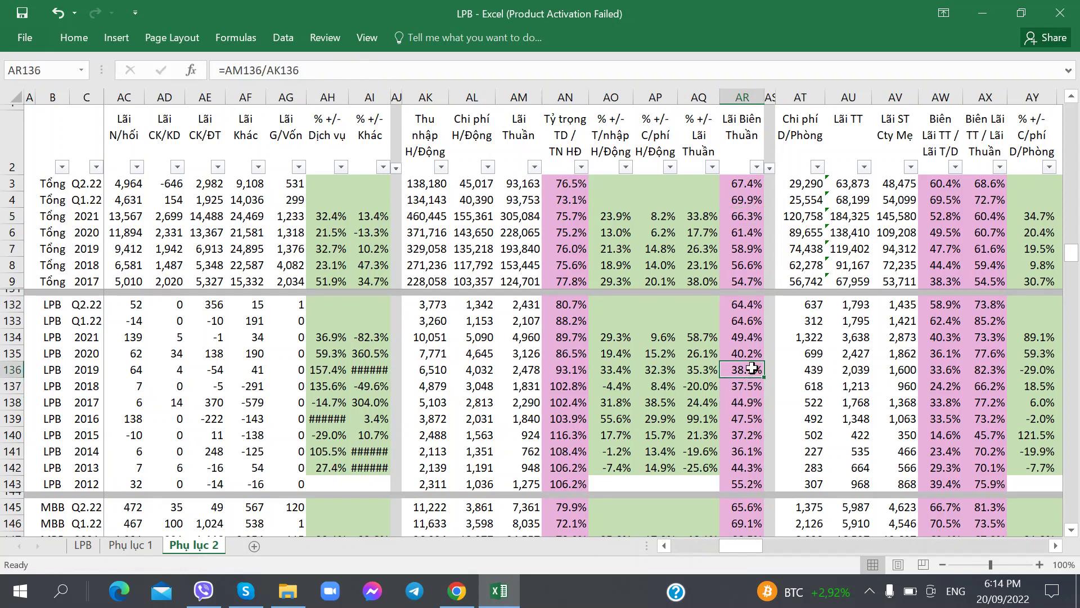
left_click(756, 352)
left_click(752, 338)
left_click(748, 322)
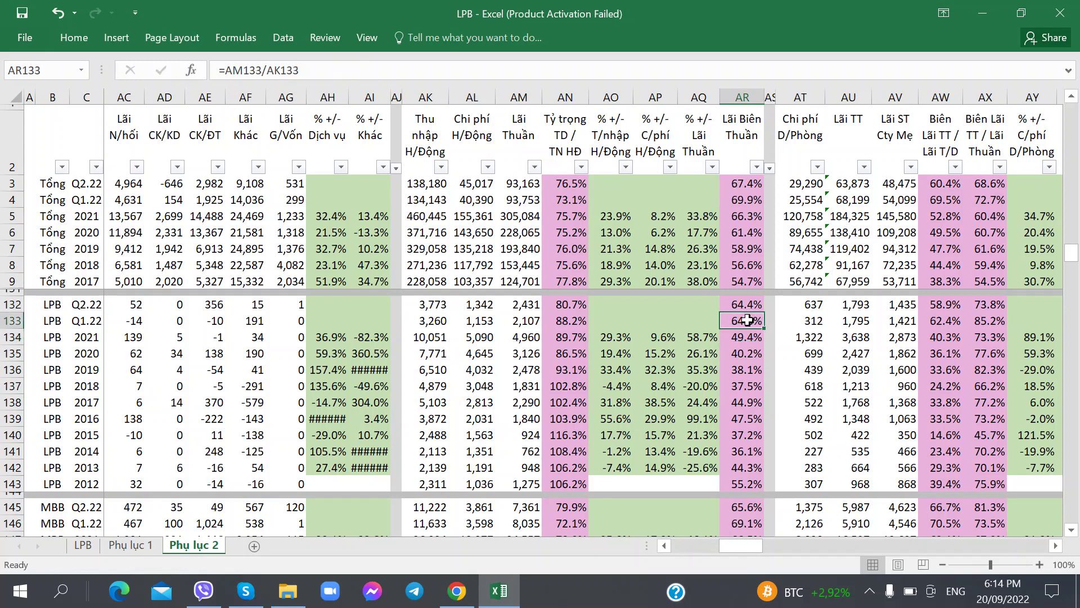
left_click(745, 305)
left_click(746, 320)
left_click(742, 307)
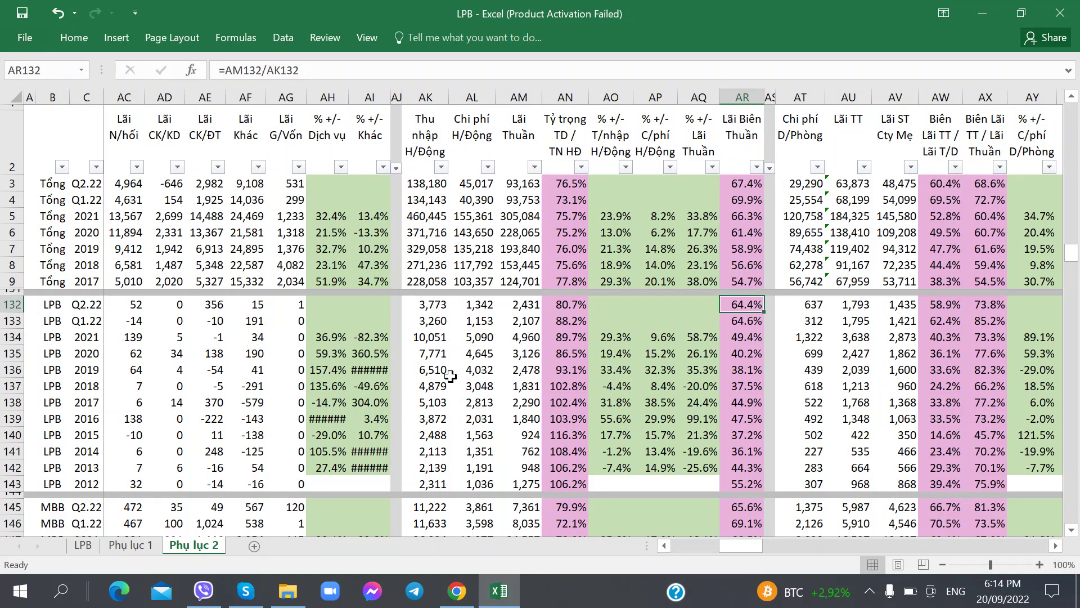
scroll(468, 377, "up", 3)
scroll(483, 377, "down", 3)
scroll(483, 378, "down", 1)
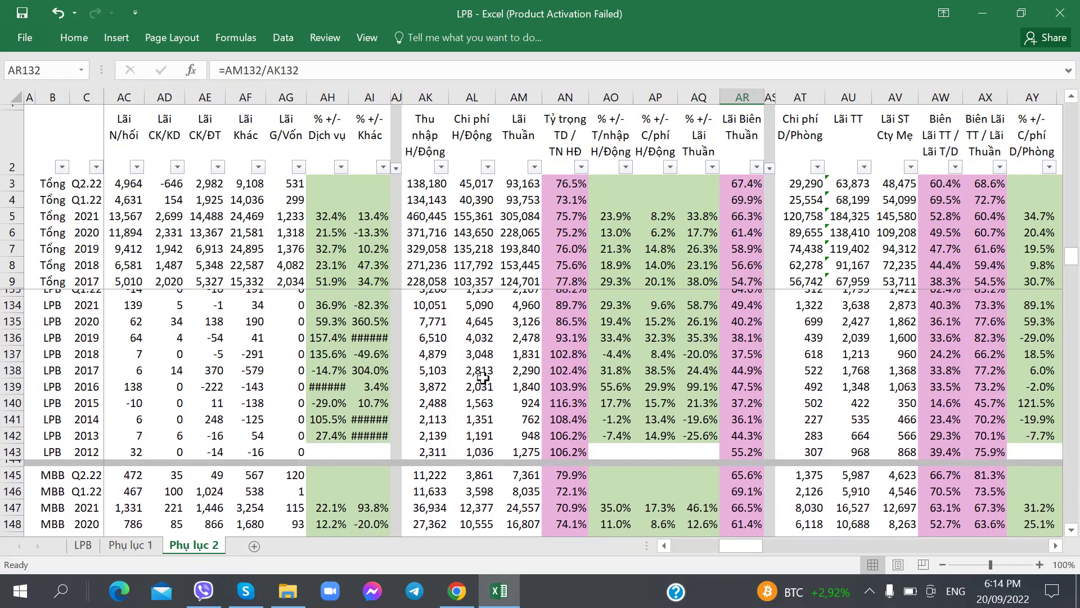
- Return to the LPB sheet and insert a blank row at row 406, above the Kết quả Kinh doanh section
scroll(483, 377, "up", 1)
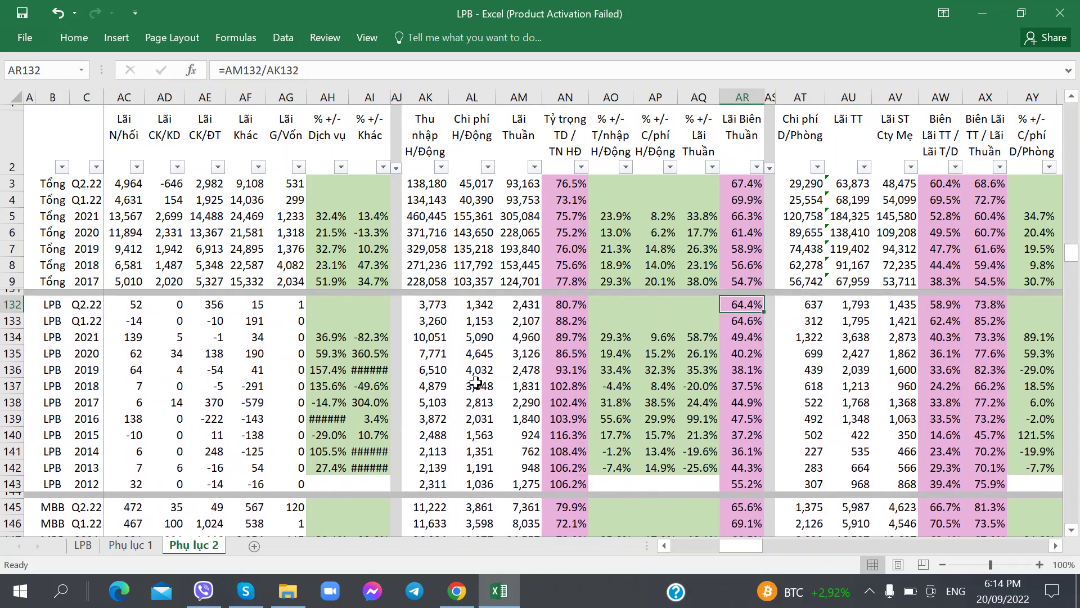
left_click(89, 546)
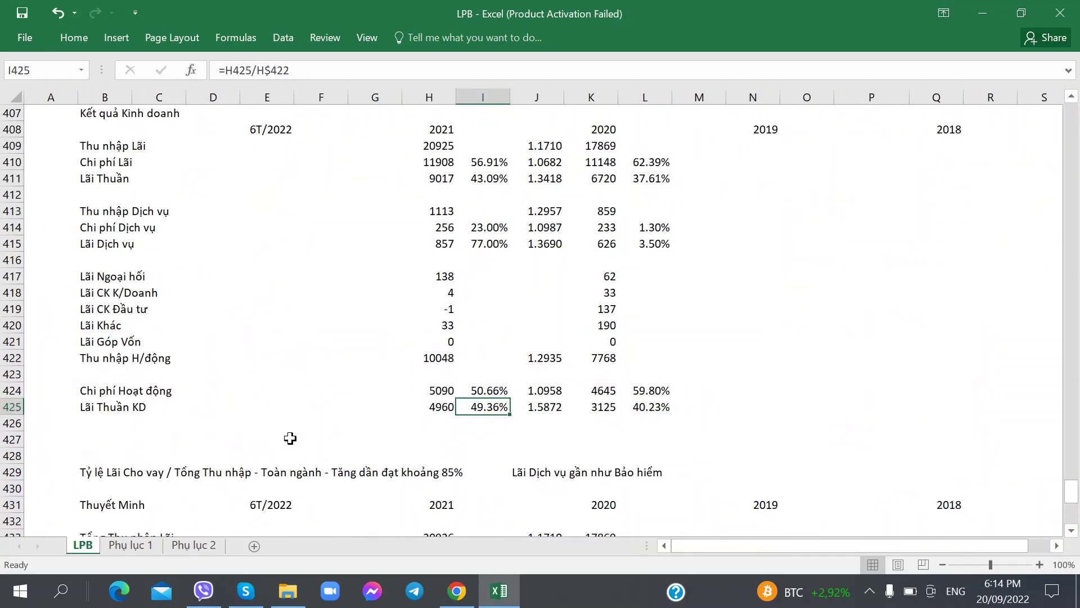
scroll(289, 438, "down", 2)
scroll(290, 438, "up", 5)
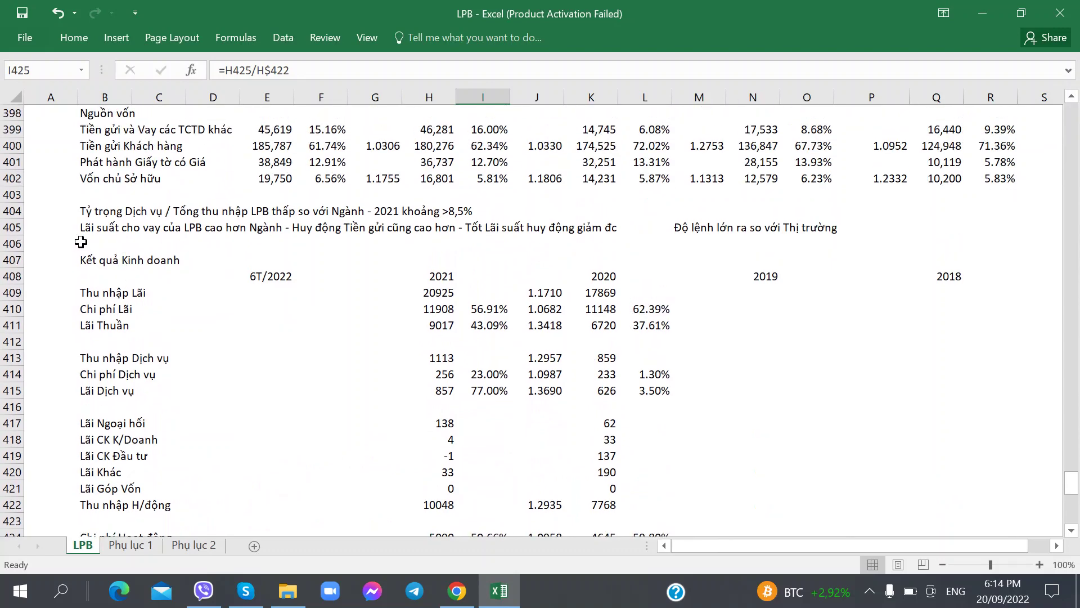
right_click(13, 243)
left_click(50, 362)
left_click(101, 341)
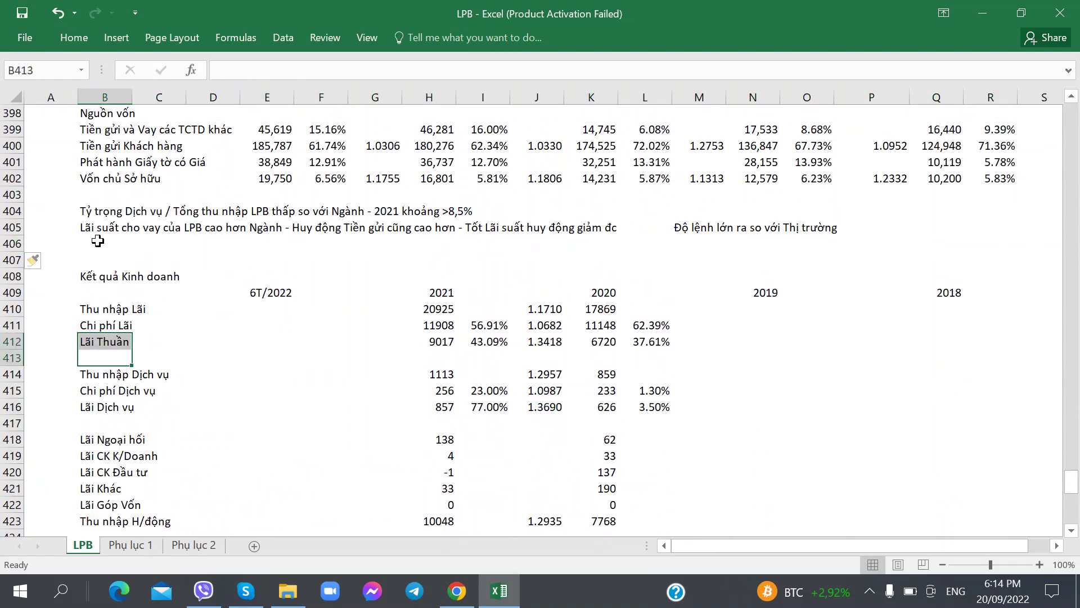
- Enter the note "Lãi biên Hoạt động - 2022 tốt hẳn lên gần bằng Ngành" in B406
left_click(96, 230)
left_click(101, 244)
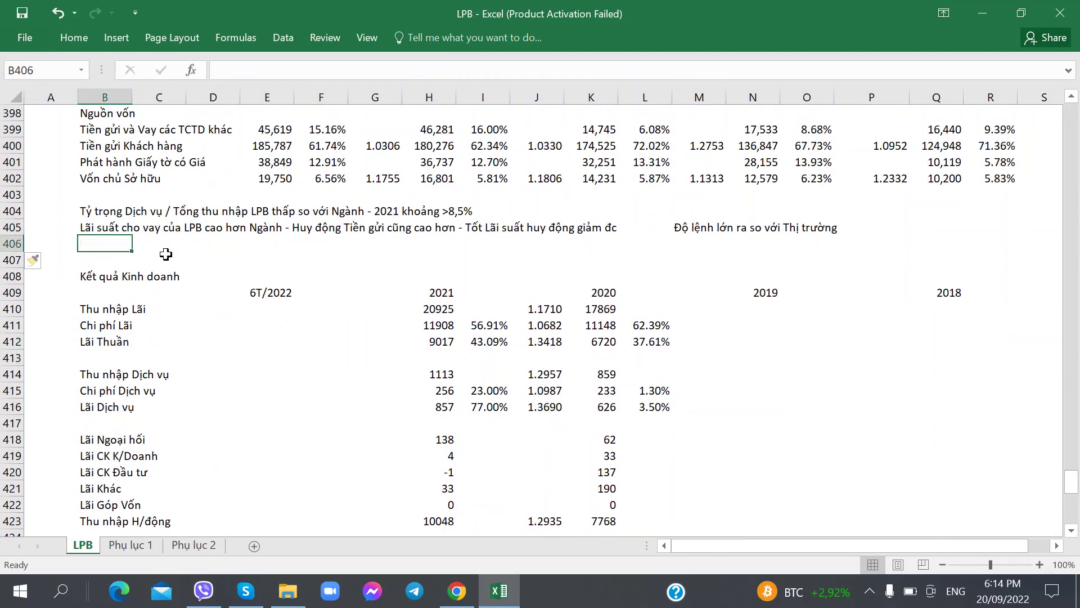
type("Lãi biên")
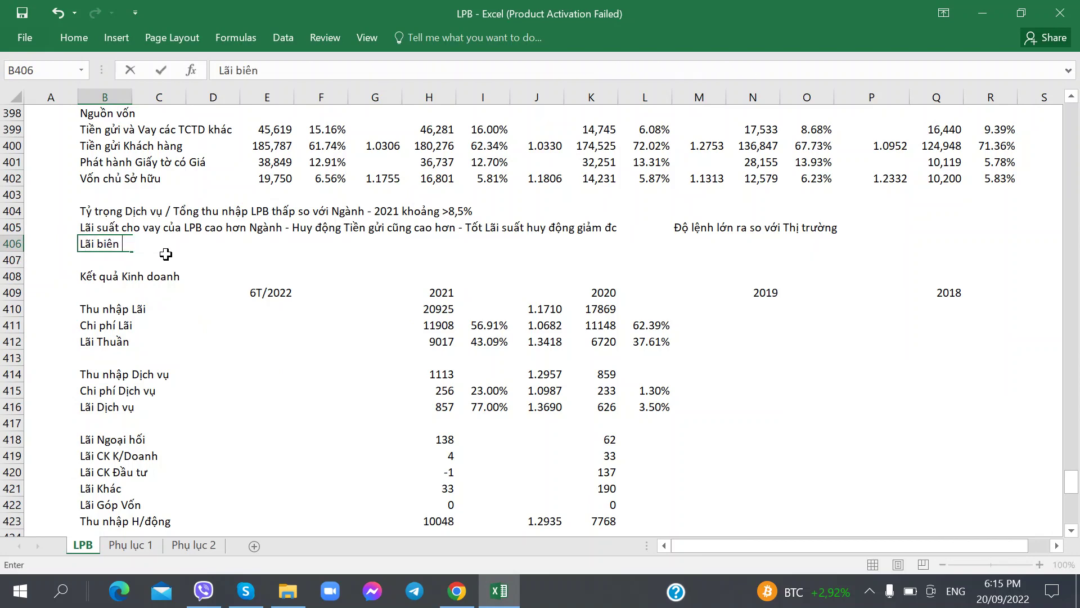
type(" Hoạt động - ")
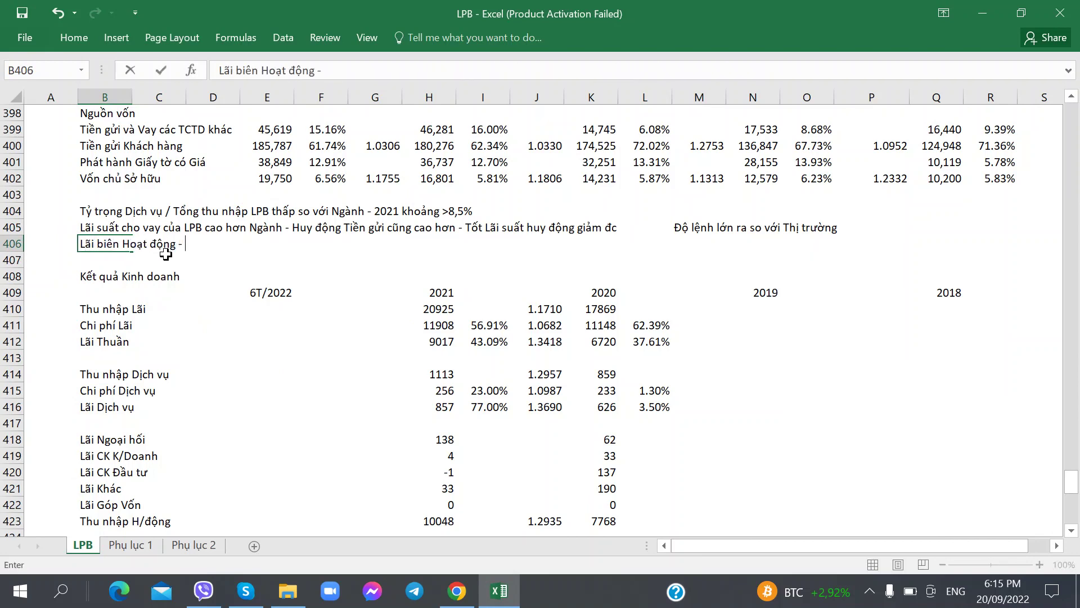
type("2022 tốt hắn le")
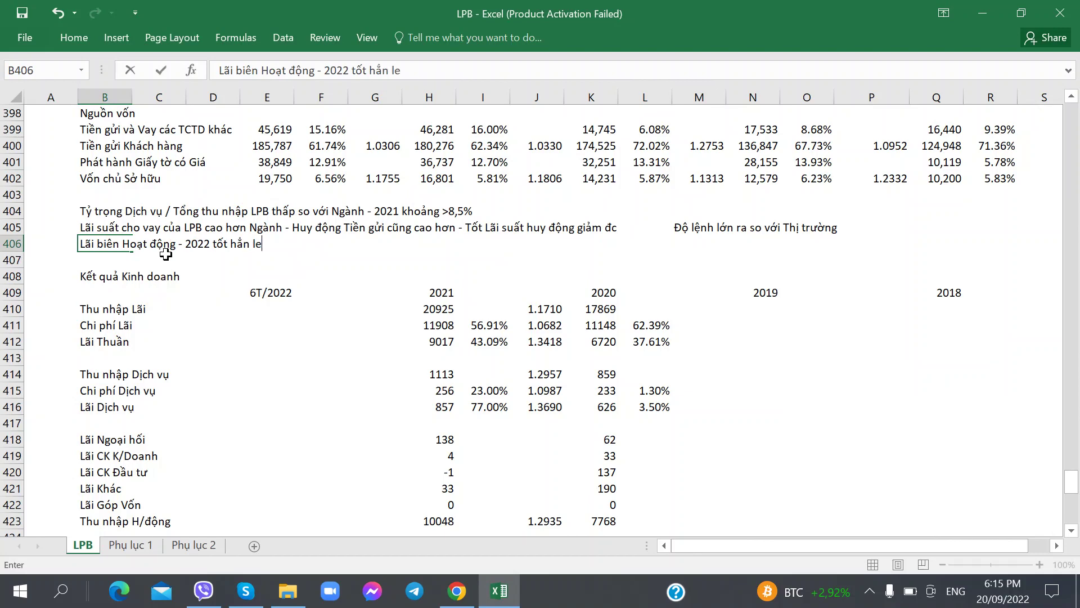
type("n gần bằng Ngành")
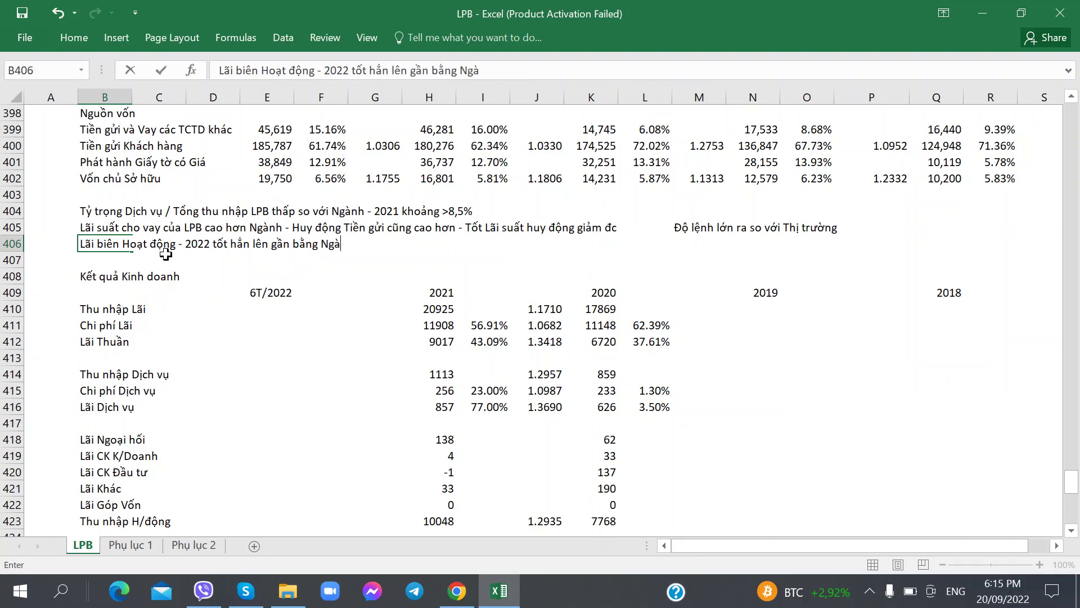
key("Return")
- In the 2021 annual report PDF in Chrome, examine the 2021 and 2020 items of note 30, Chi phí hoạt động, against the income statement
scroll(175, 259, "down", 5)
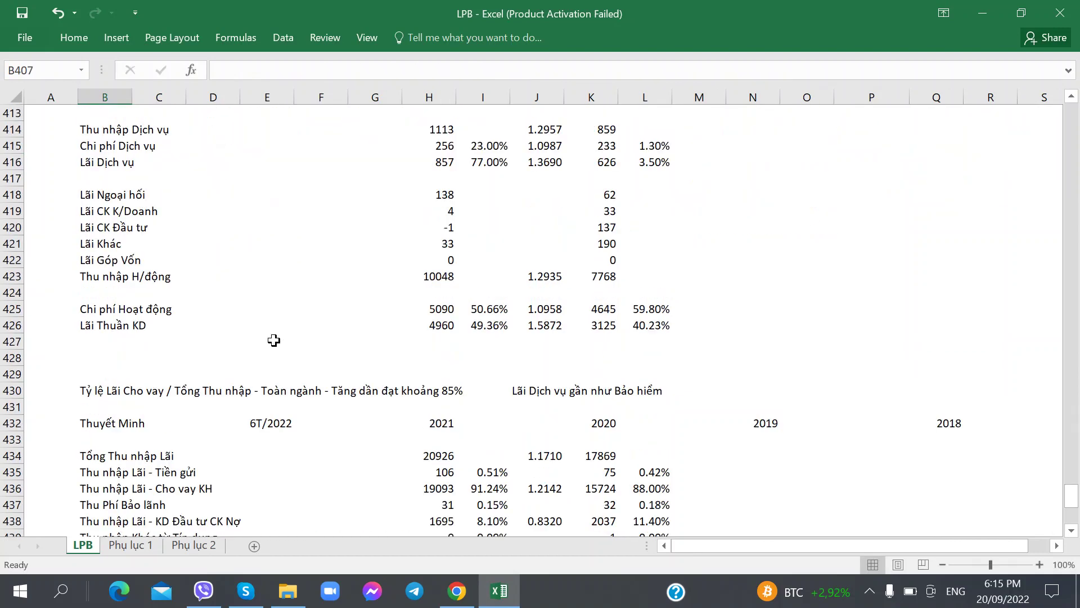
scroll(274, 340, "up", 1)
left_click(102, 392)
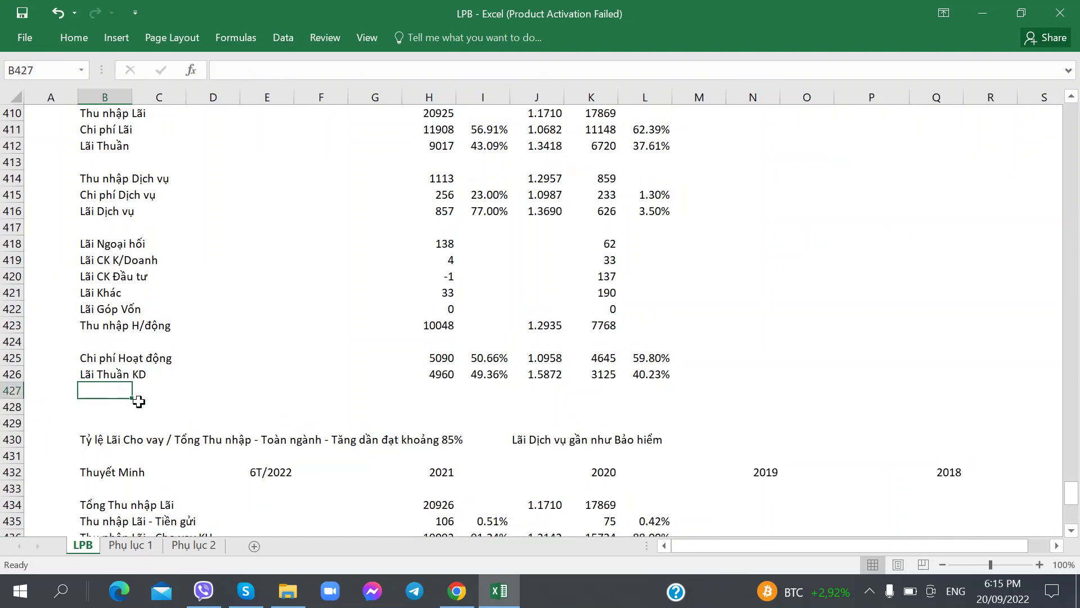
key("alt+Tab")
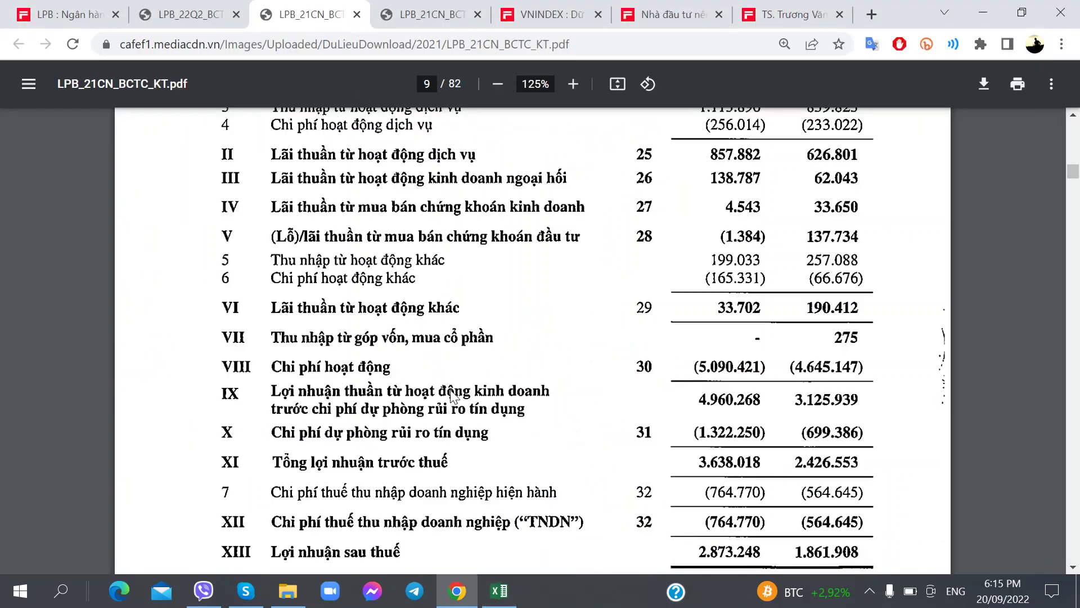
left_click(419, 14)
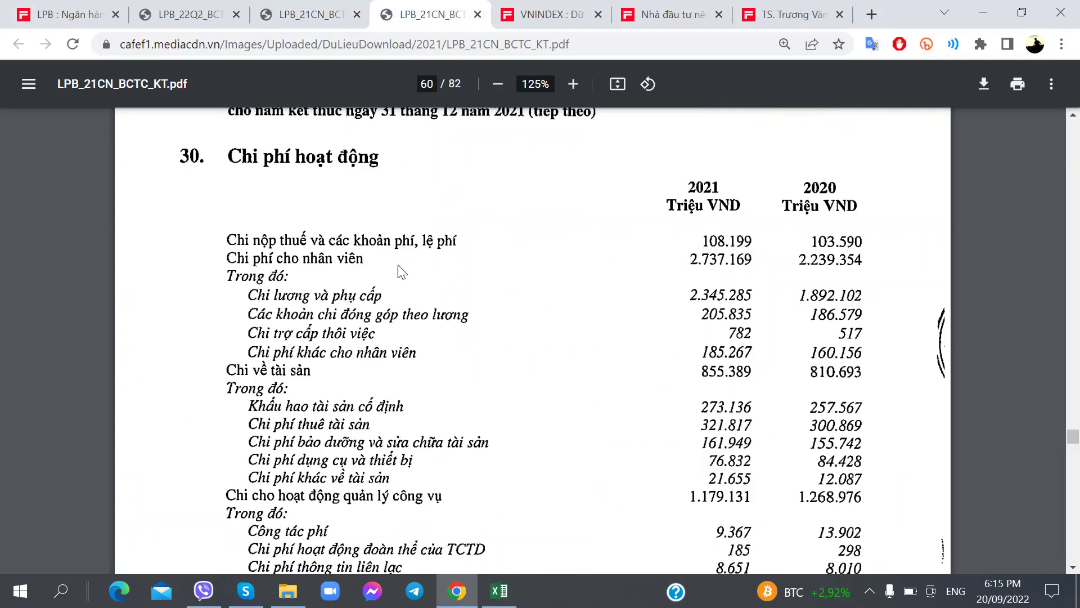
scroll(392, 297, "up", 1)
left_click(352, 5)
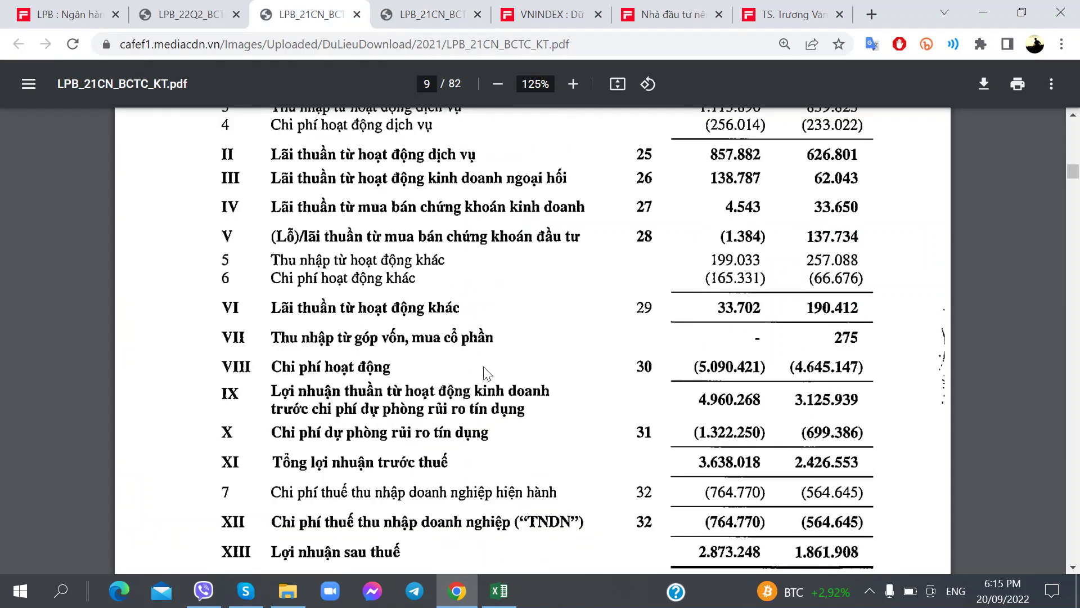
left_click(442, 8)
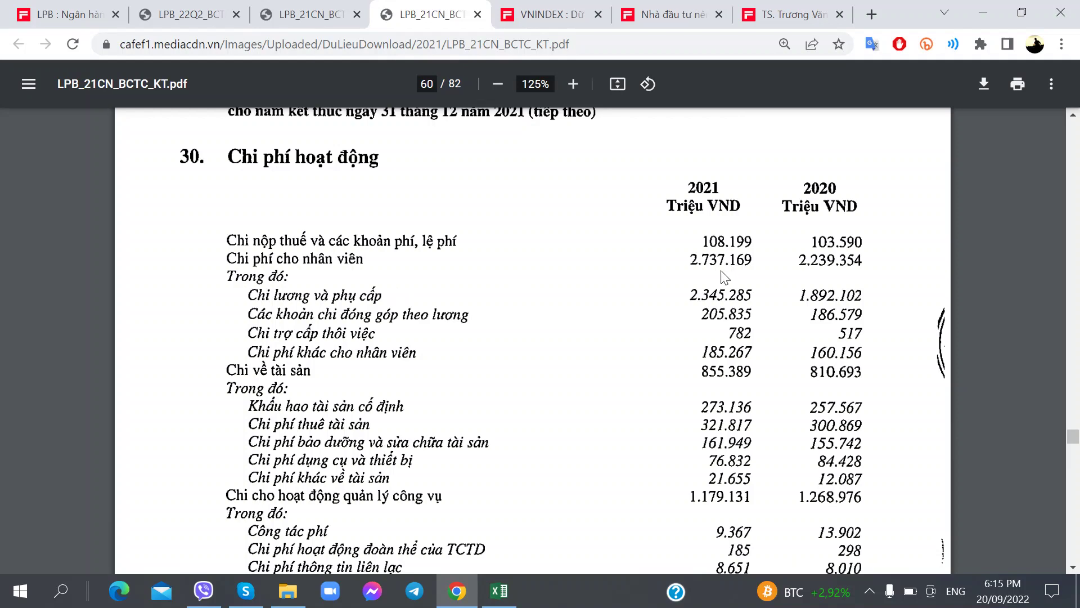
scroll(724, 275, "down", 6)
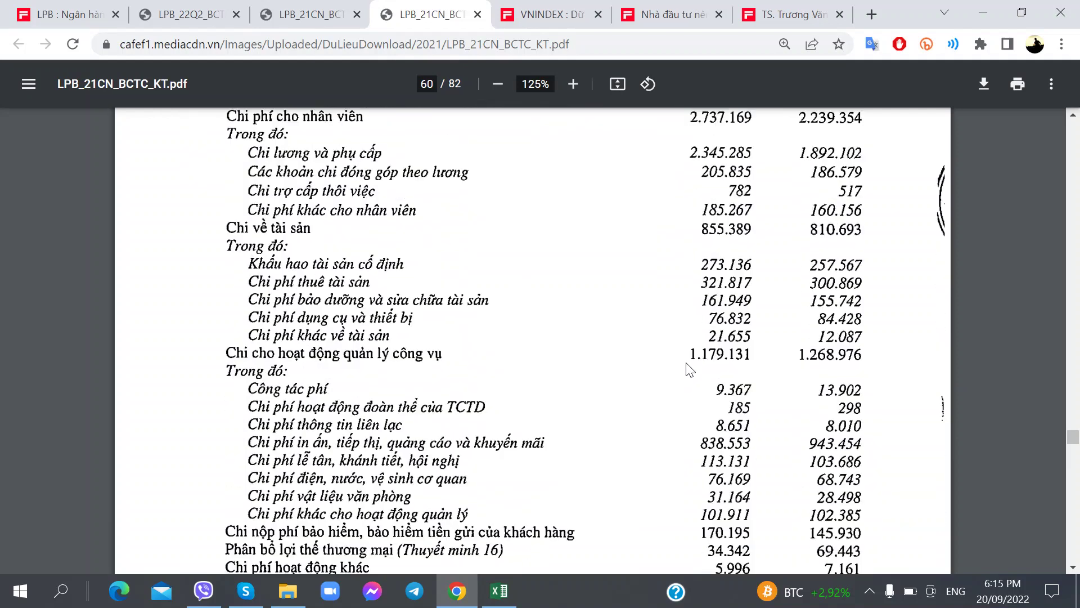
scroll(693, 433, "up", 6)
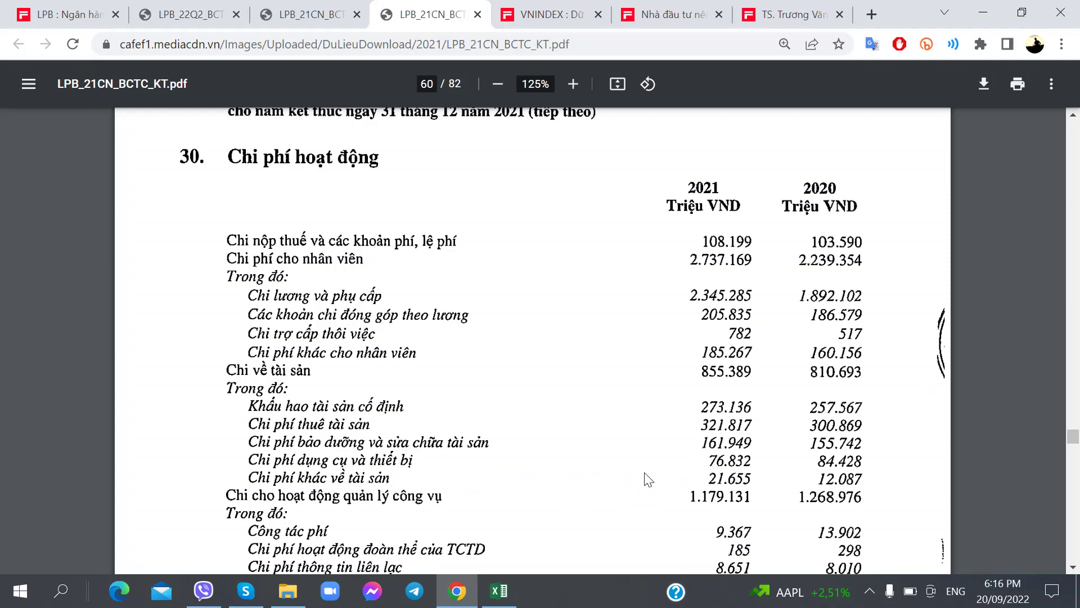
scroll(647, 476, "down", 1)
scroll(688, 462, "down", 1)
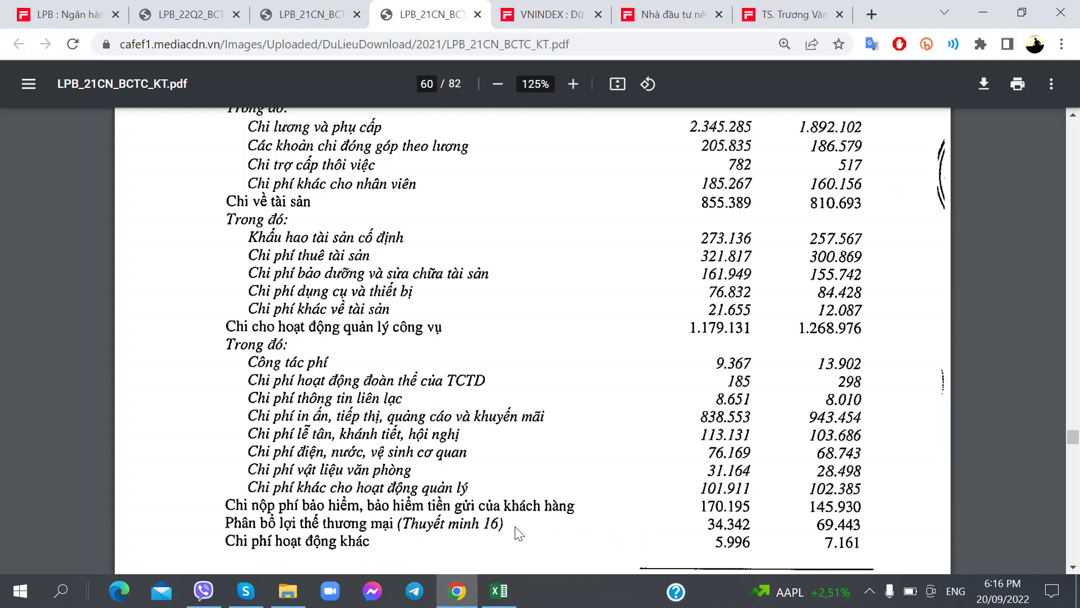
scroll(330, 521, "down", 2)
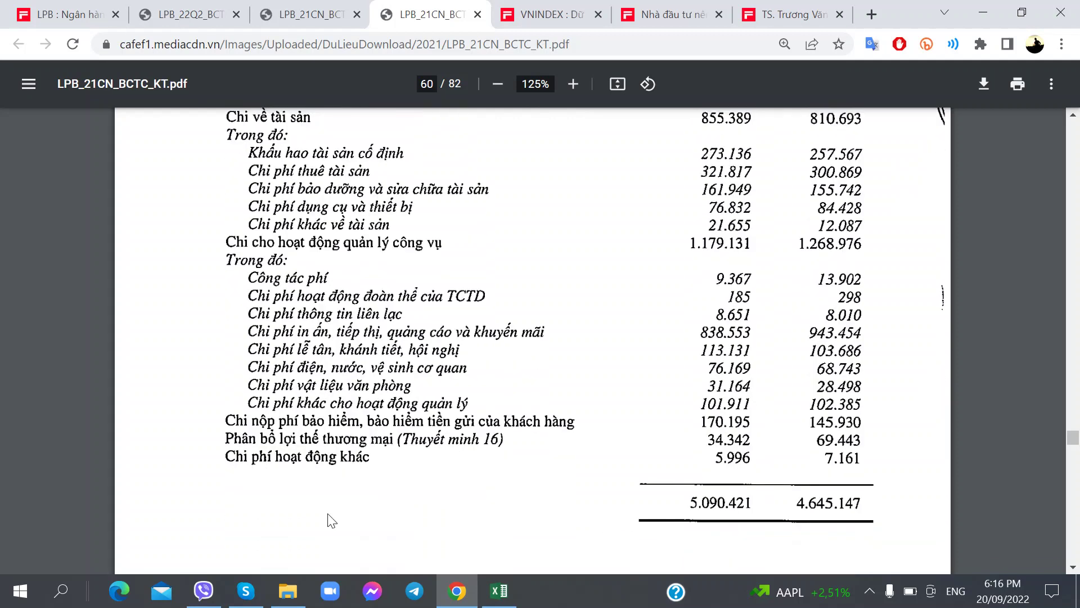
scroll(330, 520, "up", 2)
scroll(329, 521, "up", 2)
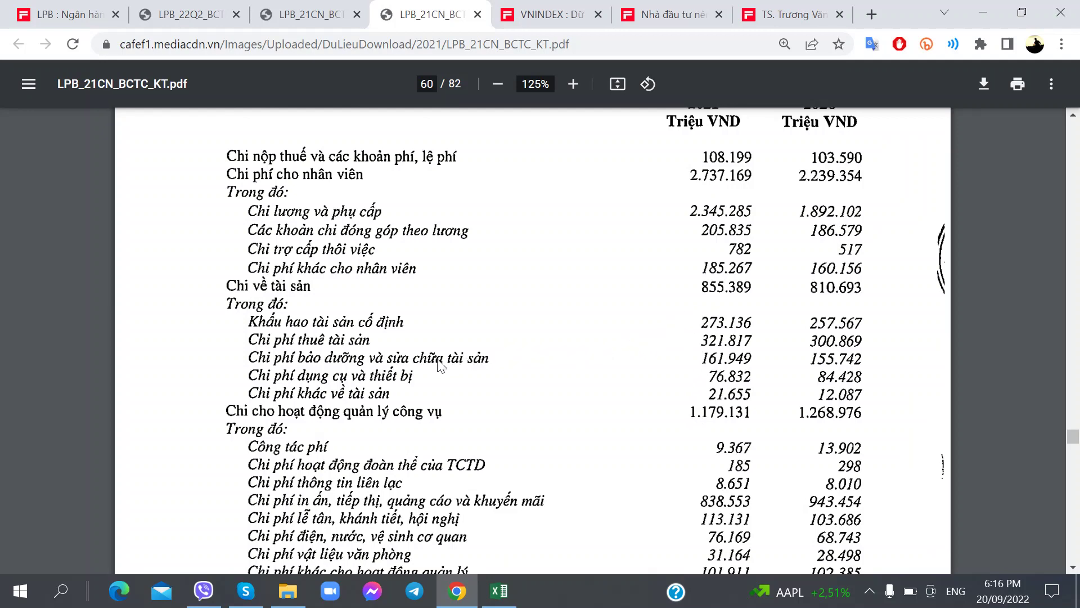
- Back in Excel, find the employee count, income and staff cost columns for LPB on the Phụ lục 2 sheet
key("alt+Tab")
key("alt+Tab")
key("alt+Tab")
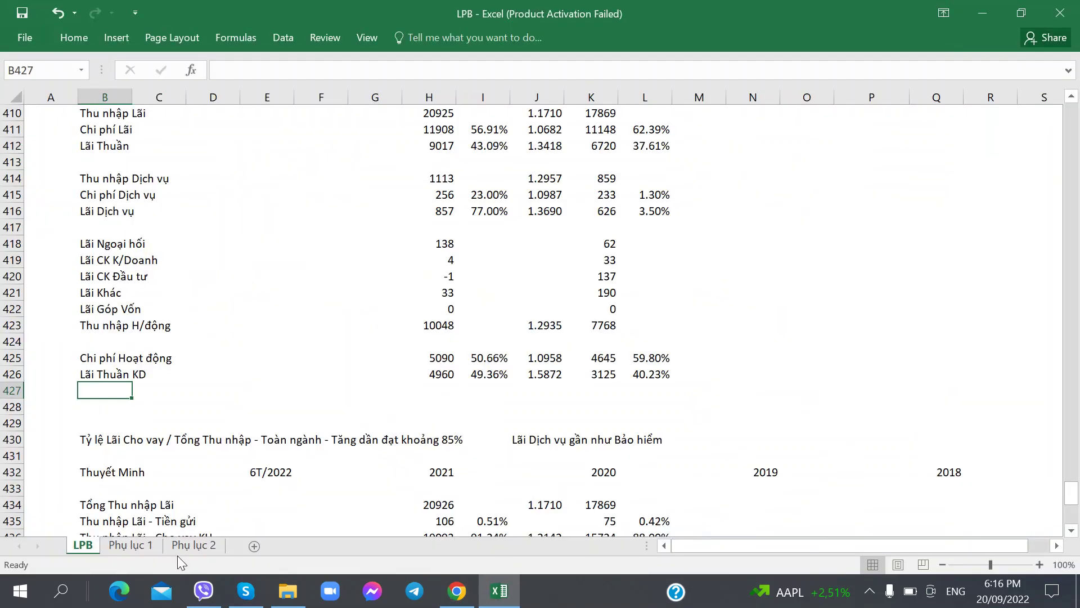
key("alt+Tab")
key("alt+Tab")
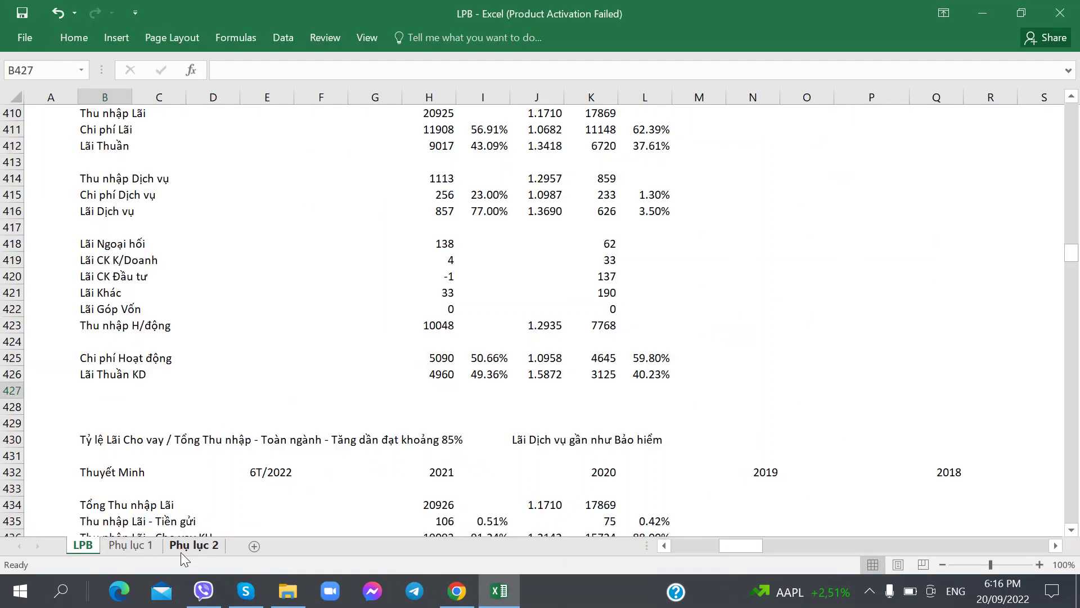
left_click(188, 546)
left_click(913, 385)
key("Right")
key("Right")
key("Right")
key("Right")
key("Right")
key("Right")
key("Right")
key("Right")
key("Right")
key("Right")
key("Right")
key("Right")
key("Right")
key("Right")
key("Right")
key("Right")
key("Right")
key("Right")
key("Right")
key("Right")
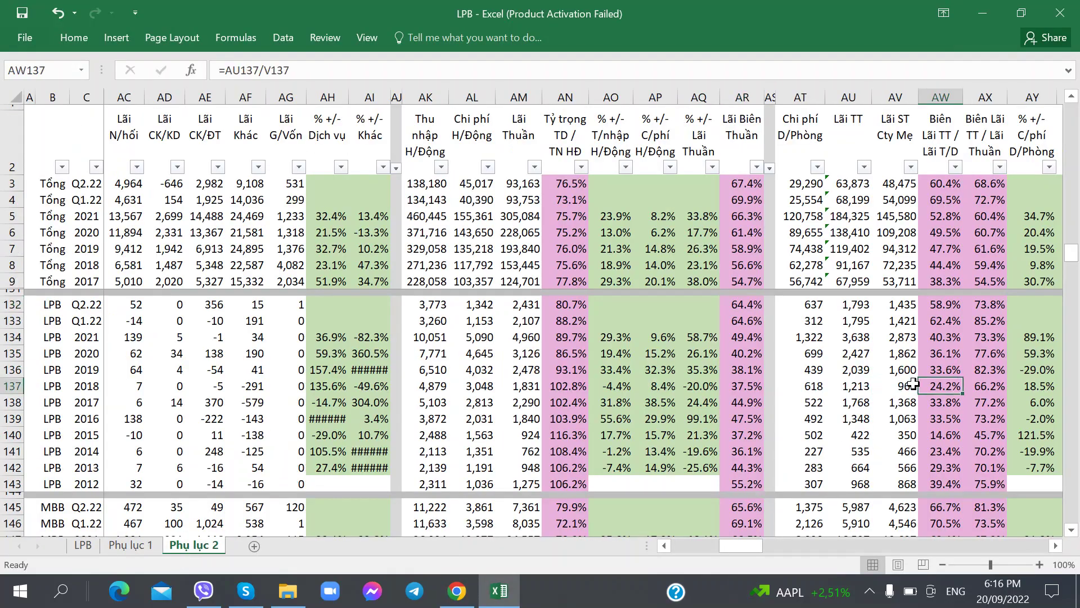
key("Right")
key("Right")
key("Right")
key("Right")
key("Right")
key("Right")
key("Right")
key("Right")
key("Right")
key("Right")
key("Right")
key("Right")
key("Right")
key("Right")
key("Right")
key("Right")
key("Right")
key("Right")
key("Right")
key("Right")
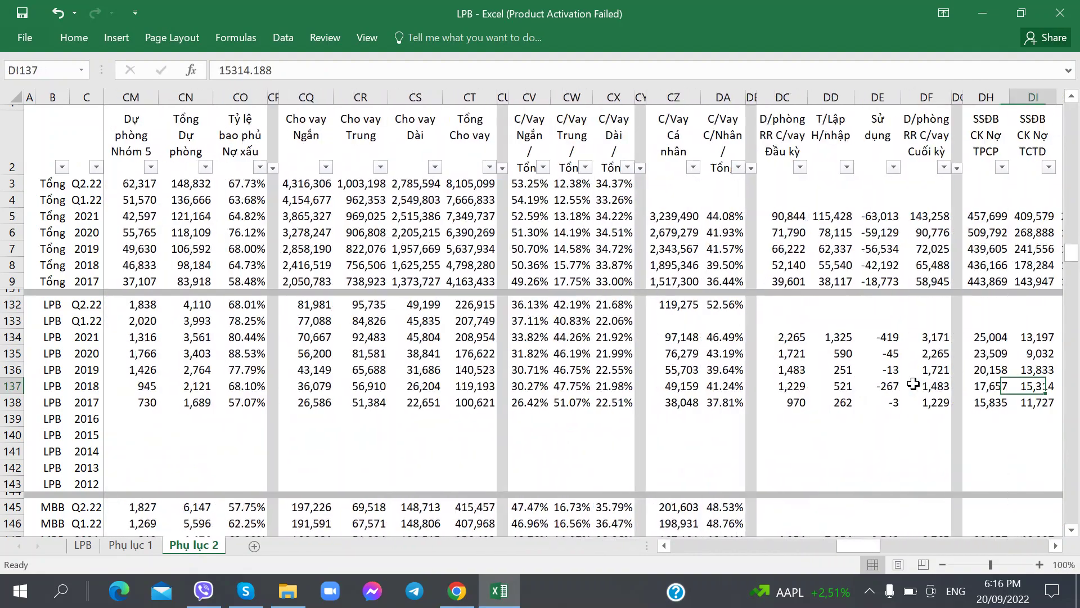
key("Right")
key("Right")
key("Right")
key("Right")
key("Right")
key("Right")
key("Right")
key("Right")
key("Right")
key("Right")
key("Right")
key("Right")
key("Right")
key("Right")
key("Right")
key("Right")
key("Right")
key("Right")
key("Right")
key("Right")
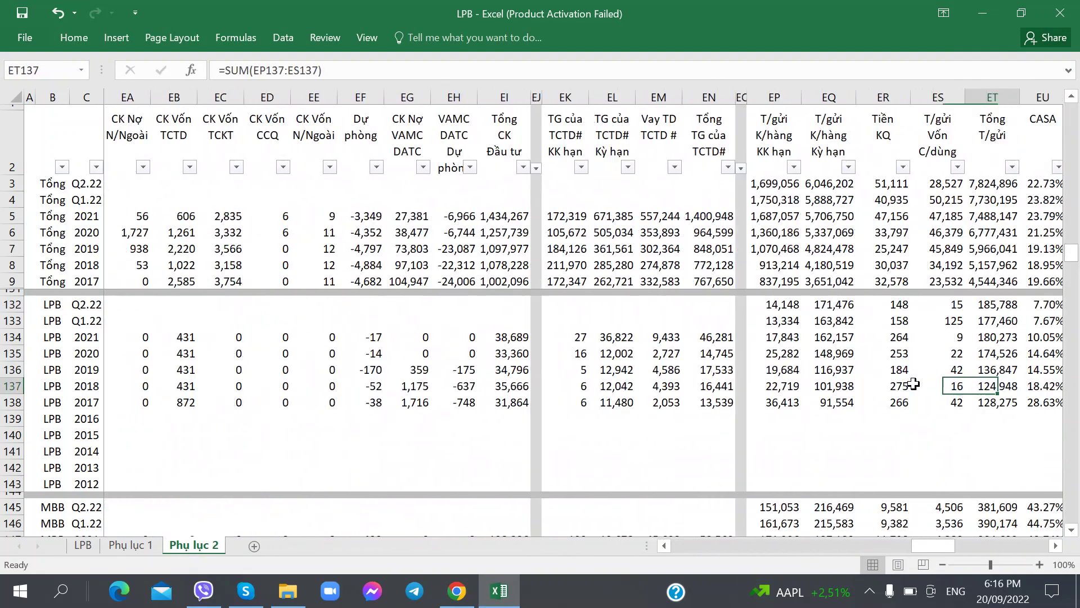
key("Right")
key("Right")
key("Right")
key("Right")
key("Right")
key("Right")
key("Right")
key("Right")
key("Right")
key("Right")
key("Right")
key("Right")
key("Right")
key("Right")
key("Right")
key("Right")
key("Right")
key("Right")
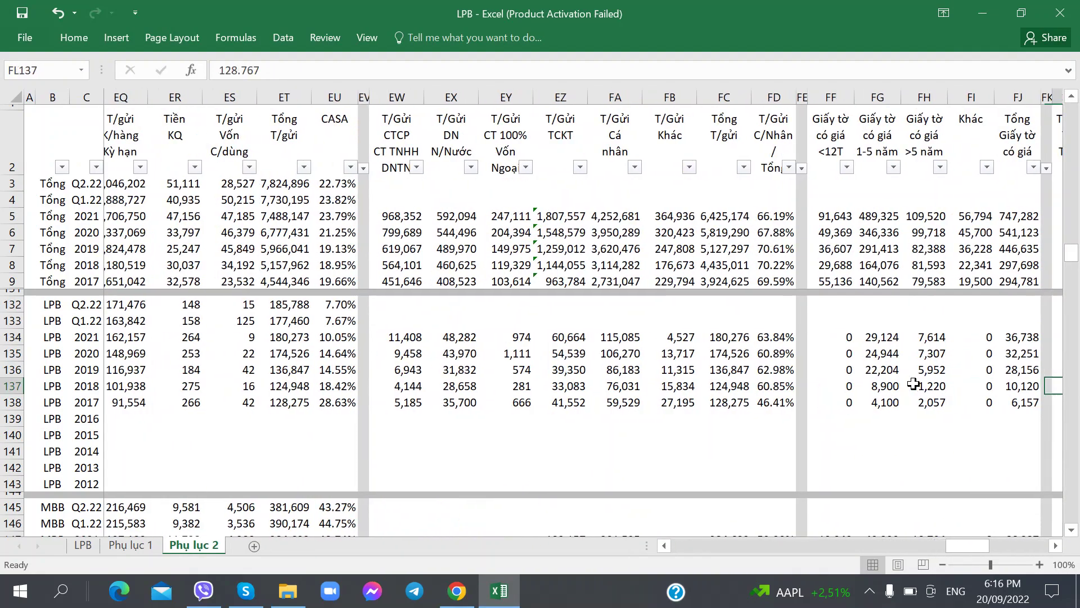
key("Right")
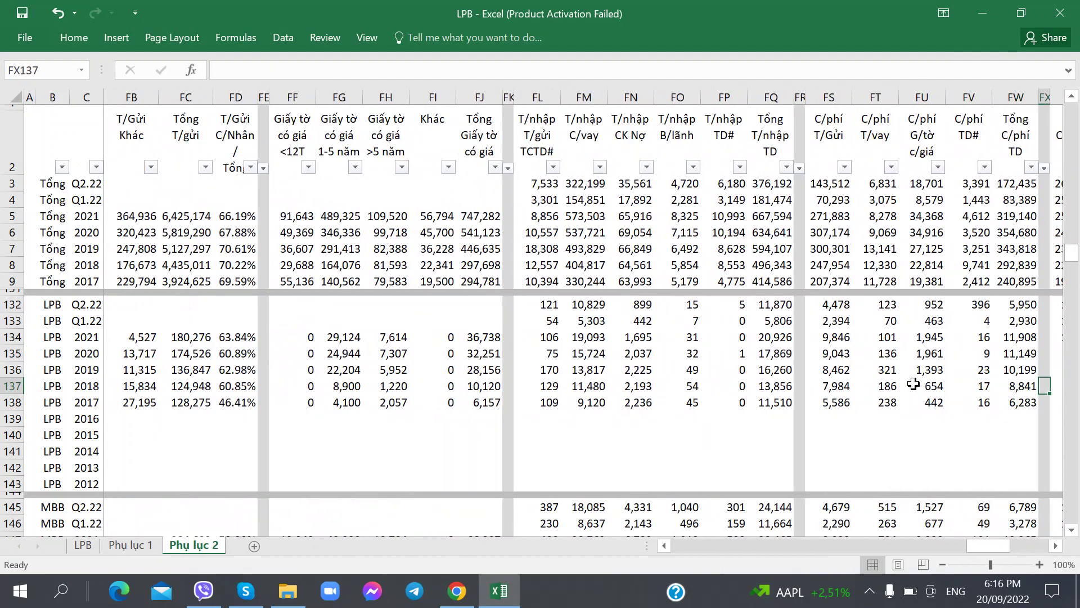
key("Right")
key("Right")
key("Right")
key("Right")
key("Right")
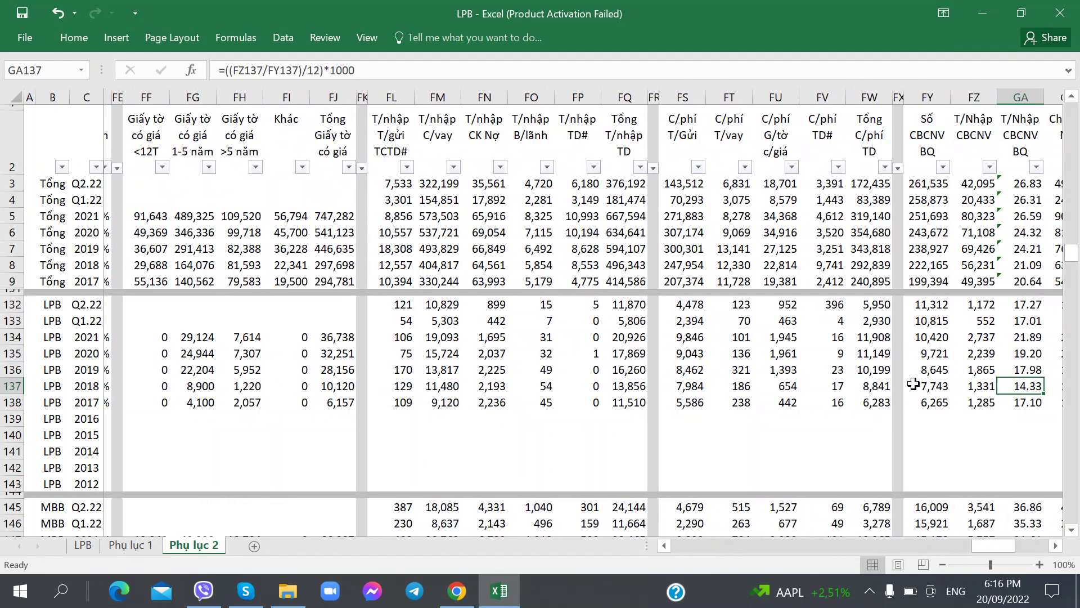
key("Right")
key("Right")
key("Right")
key("Right")
key("Right")
key("Right")
key("Right")
key("Right")
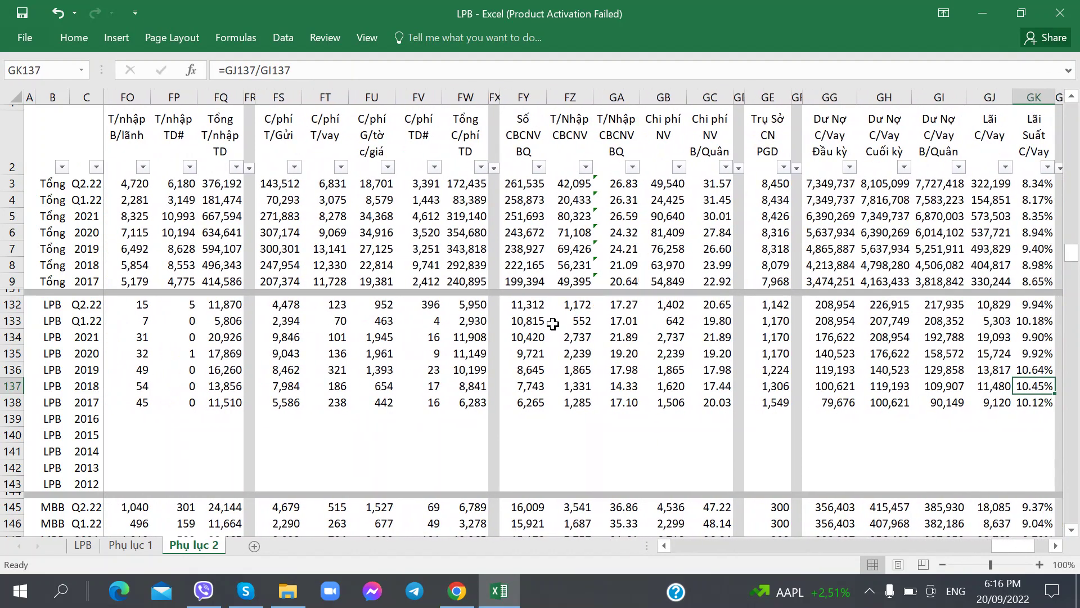
- Compare LPB's average staff cost per employee and its formulas for Q1.22 and Q2.22 in column GC
left_click(528, 322)
left_click(699, 310)
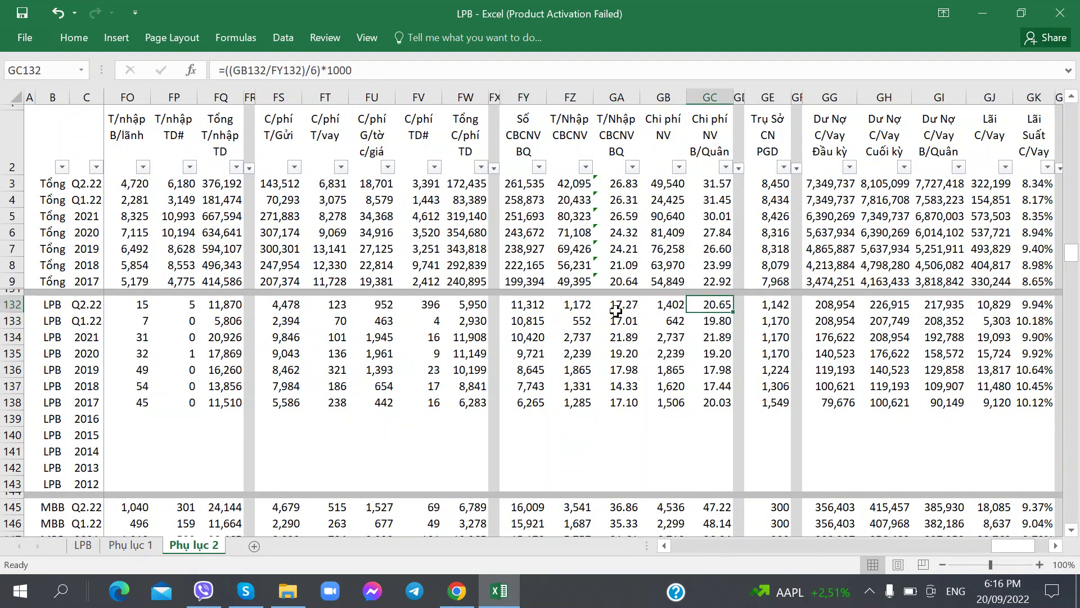
left_click(600, 309)
left_click(713, 317)
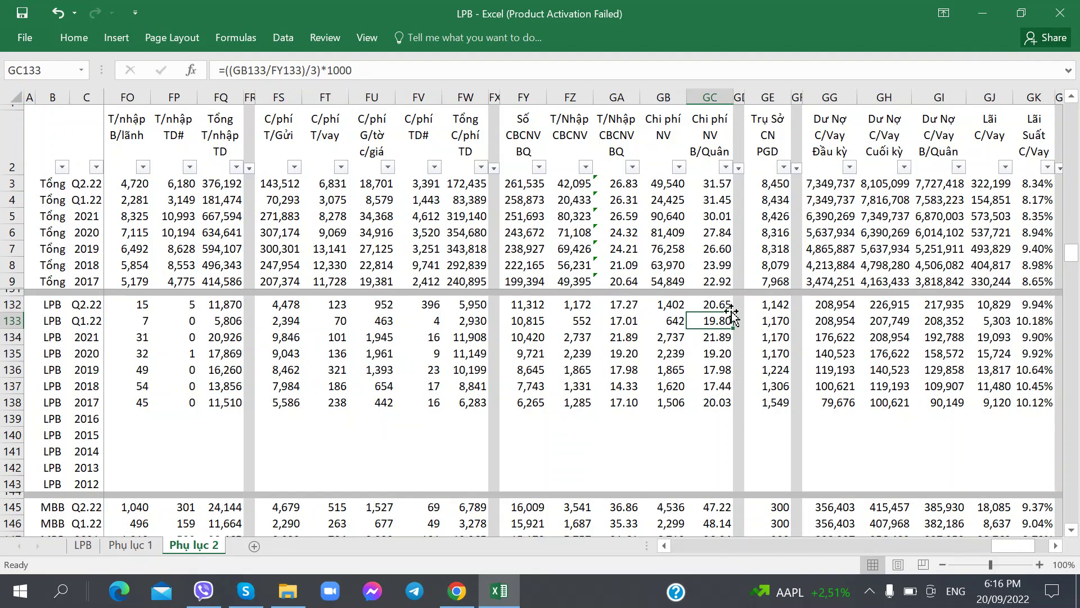
left_click(714, 308)
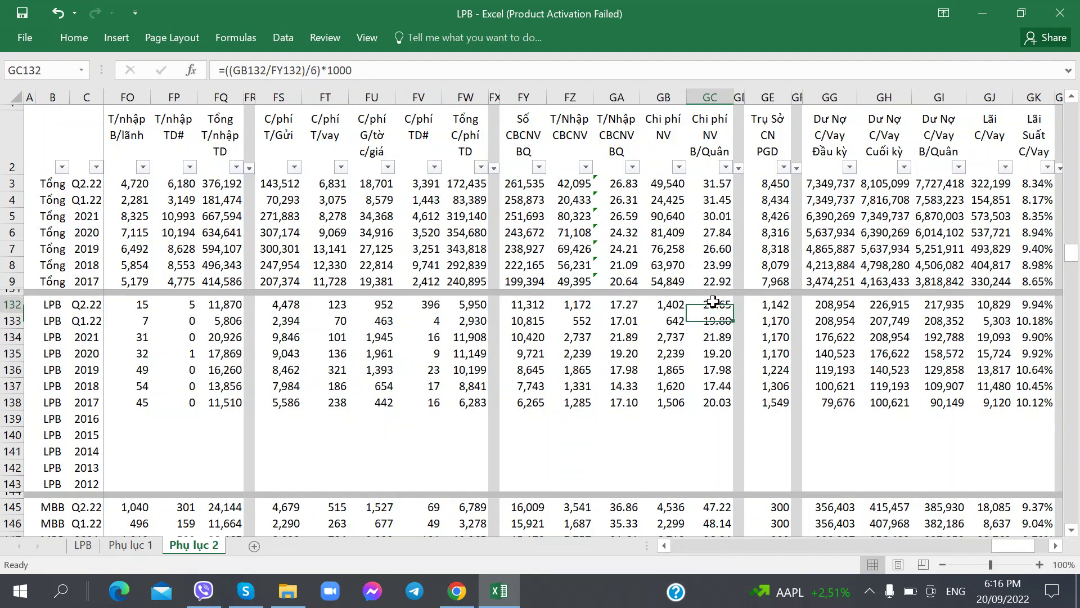
- Return to the income statement on the LPB sheet, rechecking the operating cost note in the annual report PDF
left_click(83, 544)
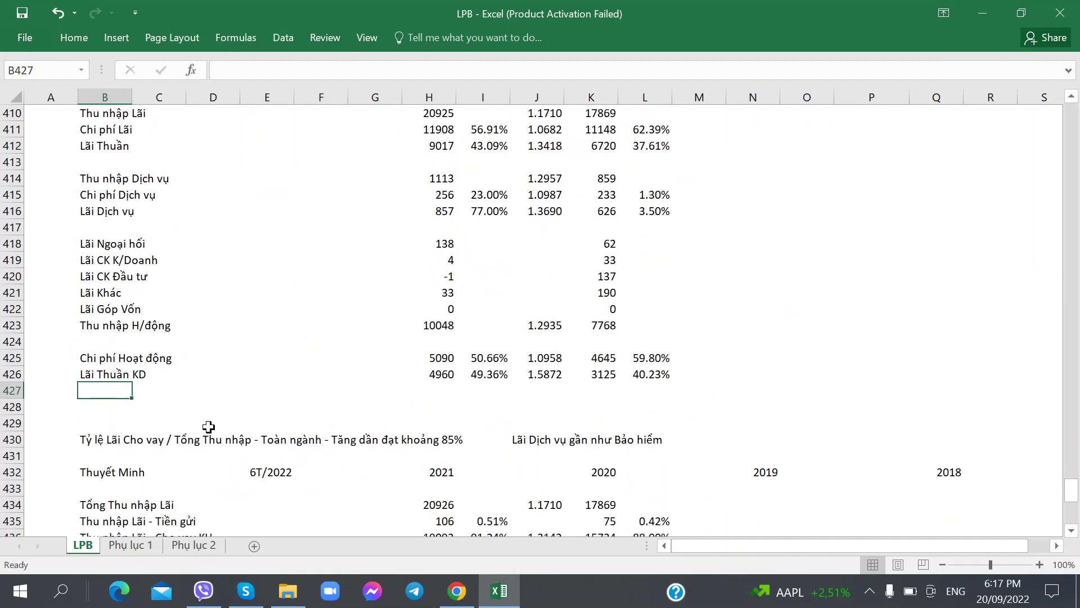
key("alt+Tab")
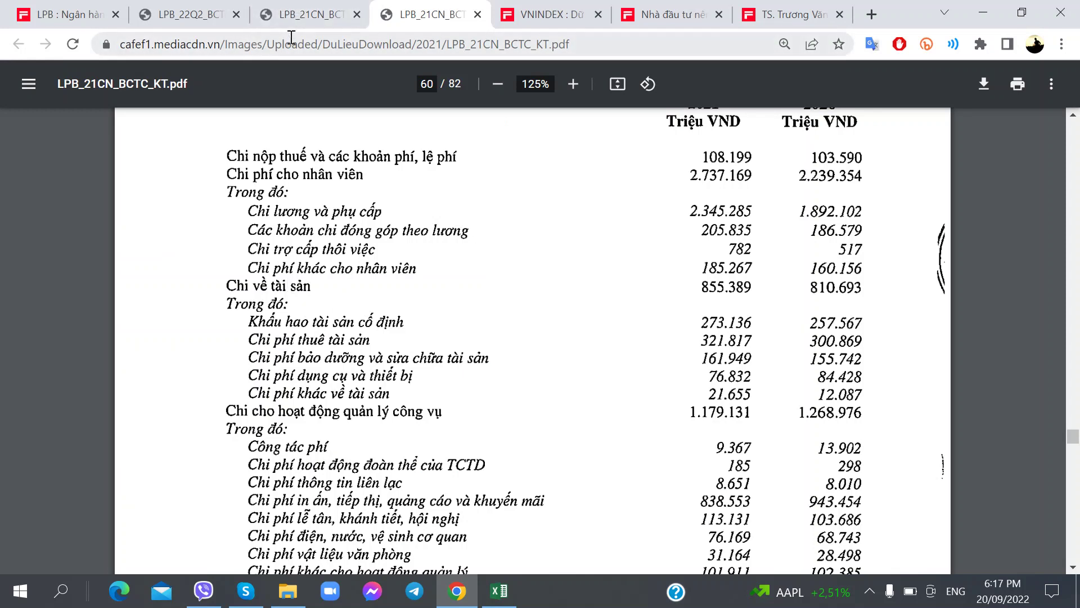
left_click(499, 591)
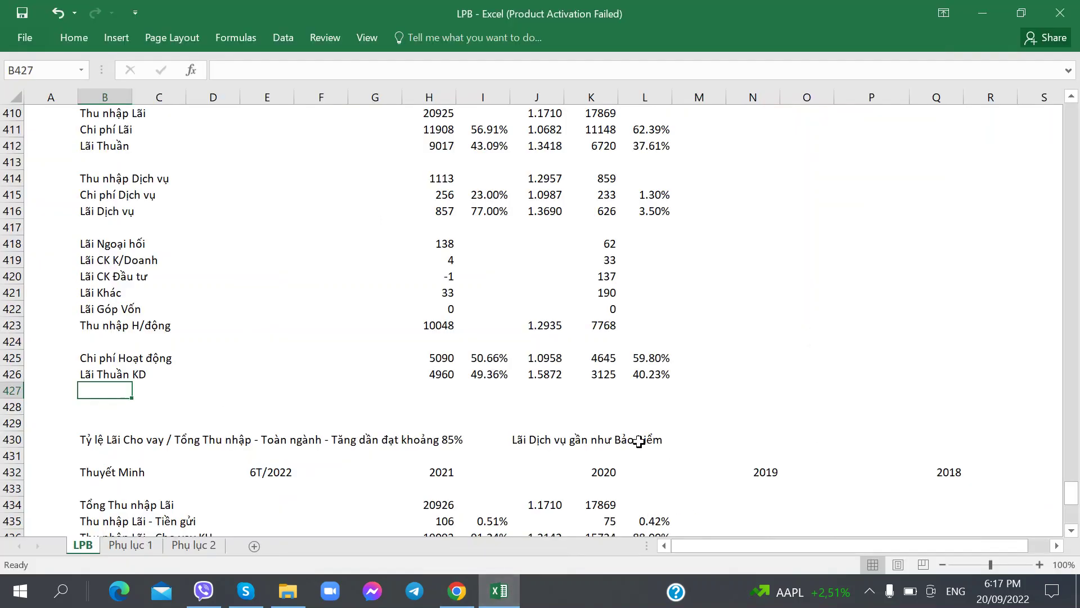
- On the Phụ lục 2 sheet, compare the sector total's 2021 staff cost with its 2021 operating cost
left_click(172, 547)
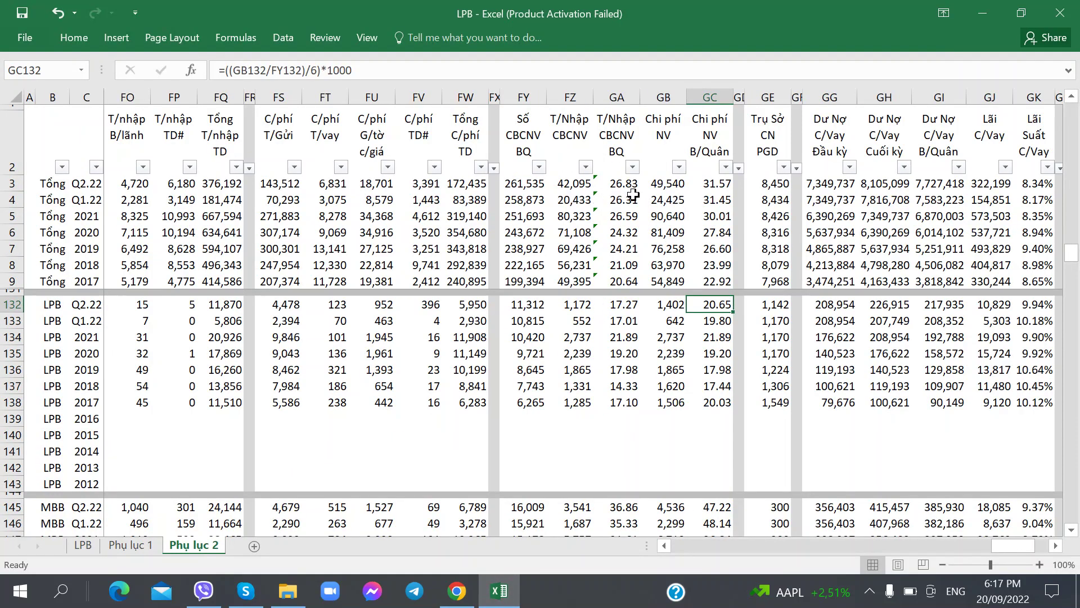
left_click(656, 187)
left_click(654, 221)
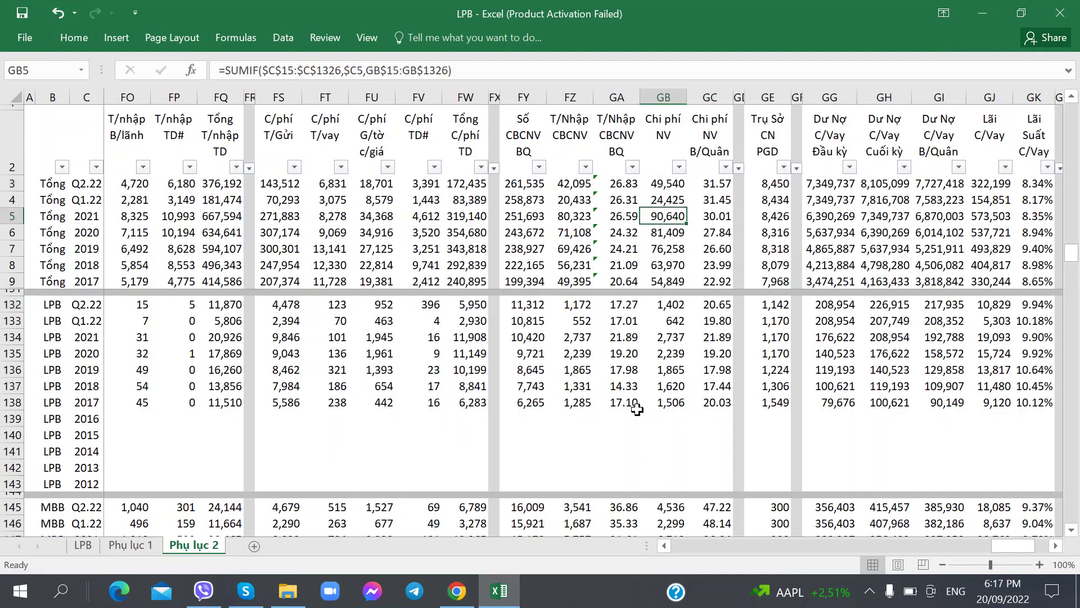
left_click_drag(995, 545, 726, 542)
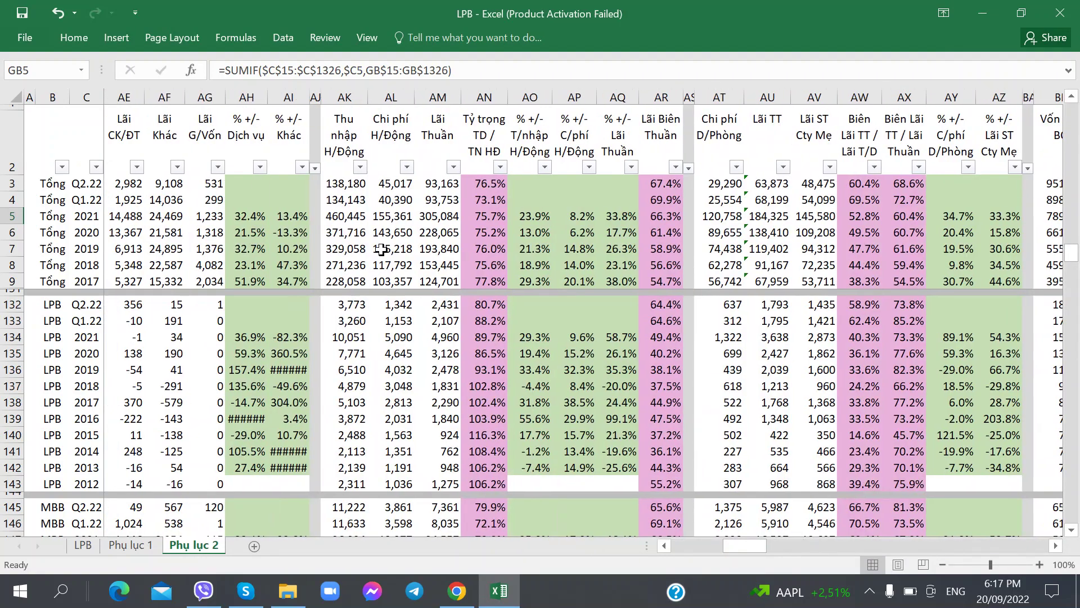
left_click(385, 222)
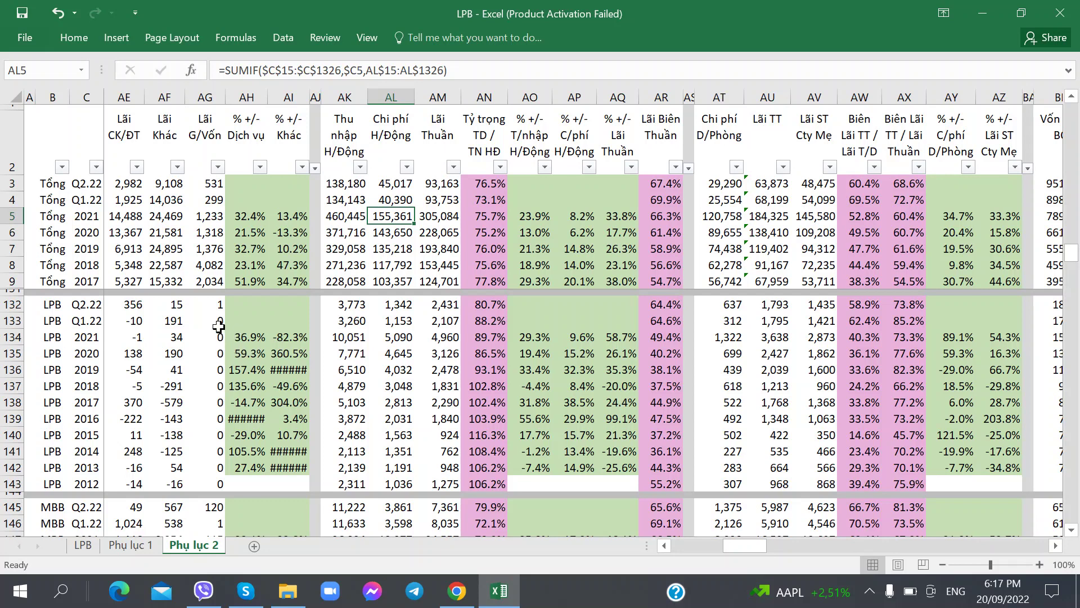
- Review the operating cost breakdown in the annual report PDF in Chrome and return to the LPB sheet in Excel
key("alt+Tab")
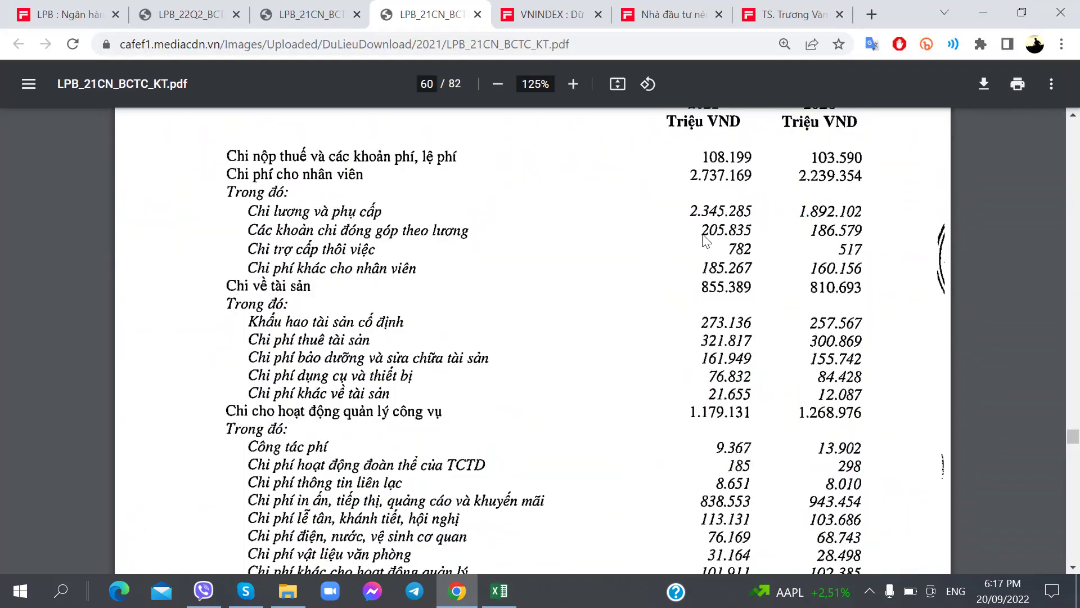
scroll(706, 465, "down", 4)
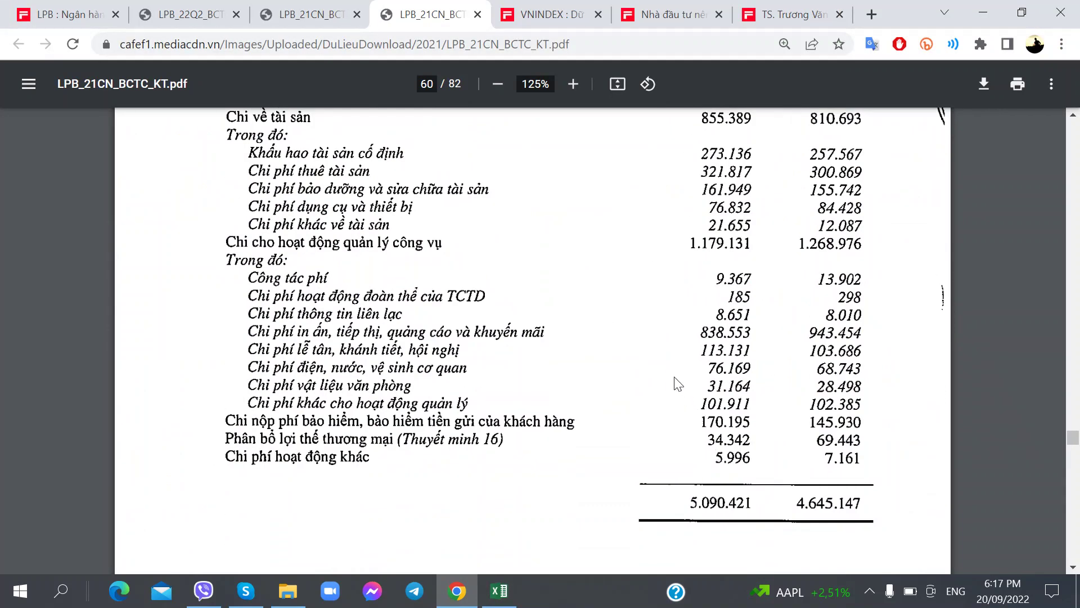
scroll(670, 357, "up", 5)
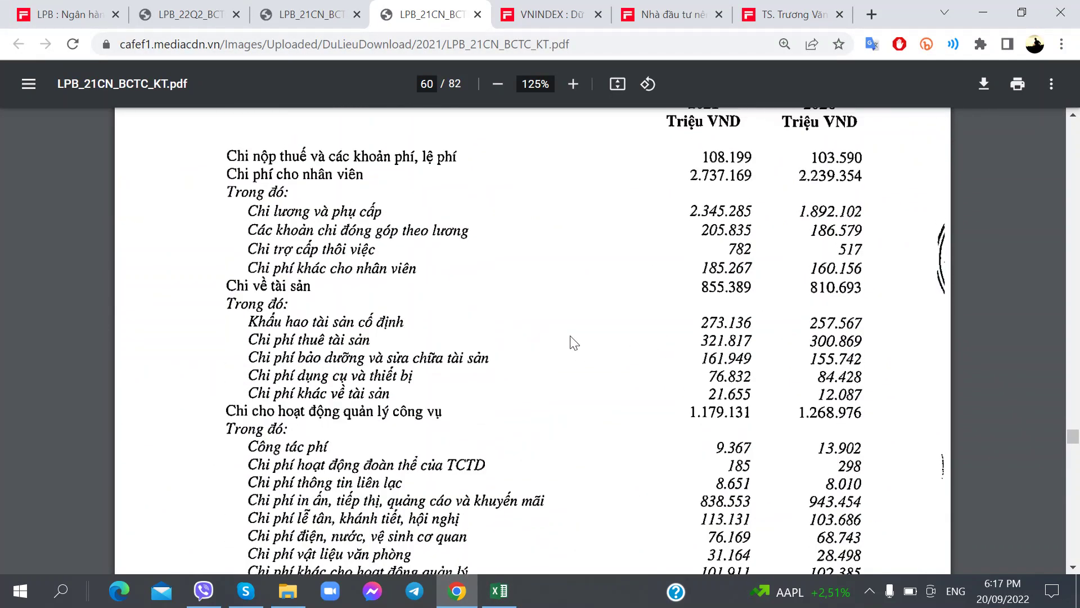
key("alt+Tab")
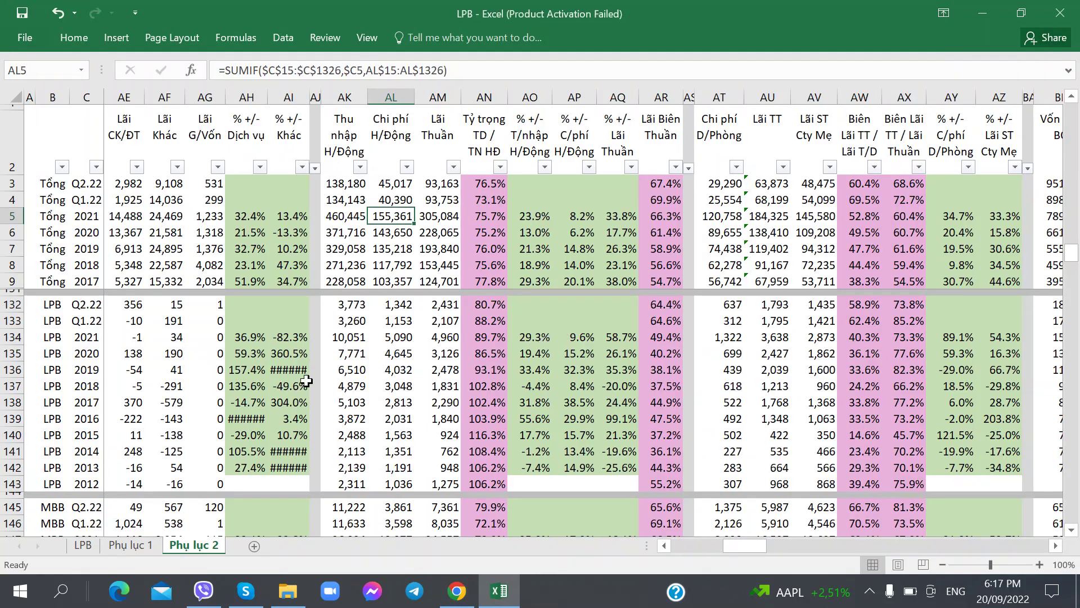
left_click(76, 546)
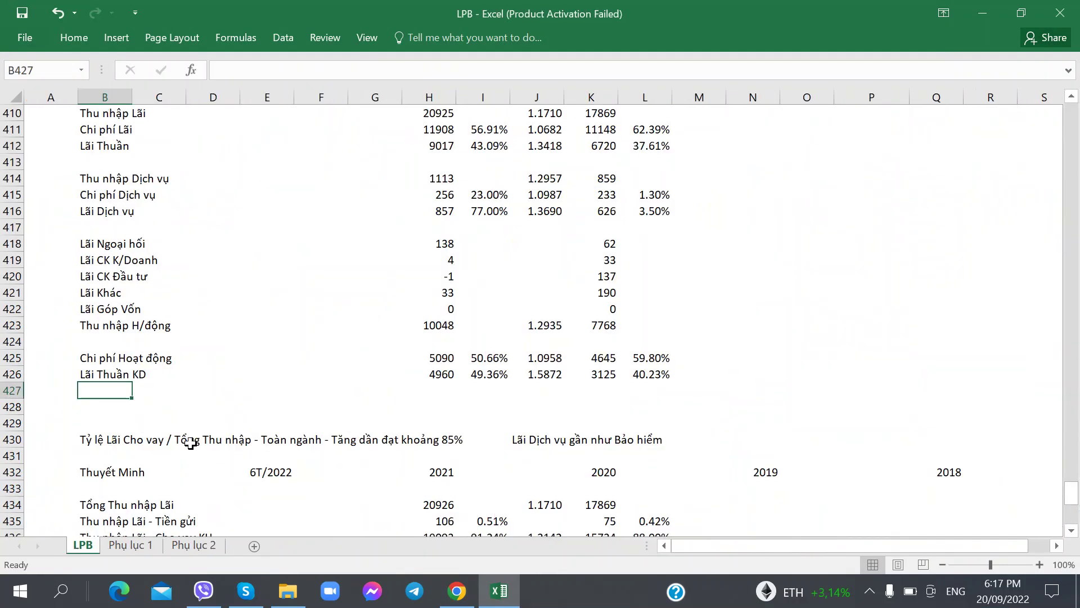
- Look up the credit risk provision expense in the 2021 annual report's income statement in Chrome, ending back in Excel
key("alt+Tab")
left_click(183, 11)
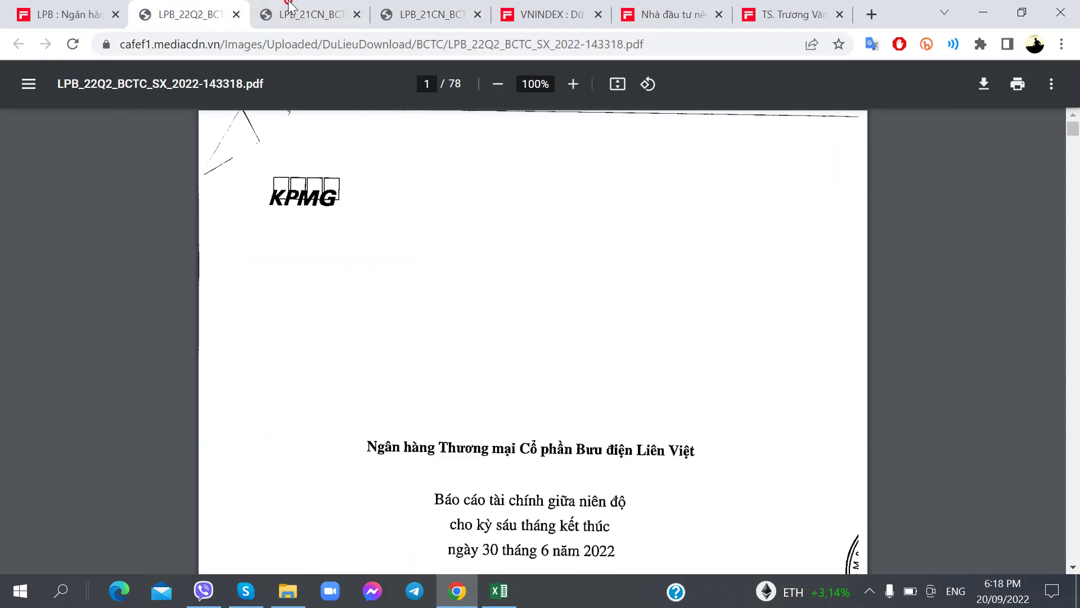
left_click(291, 11)
scroll(264, 338, "down", 2)
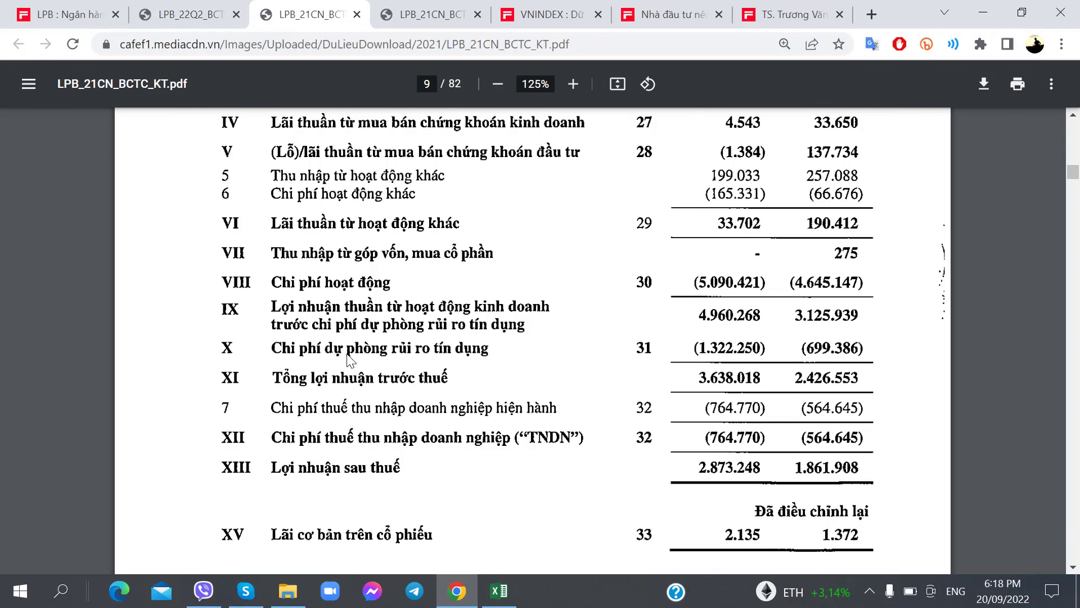
key("alt+Tab")
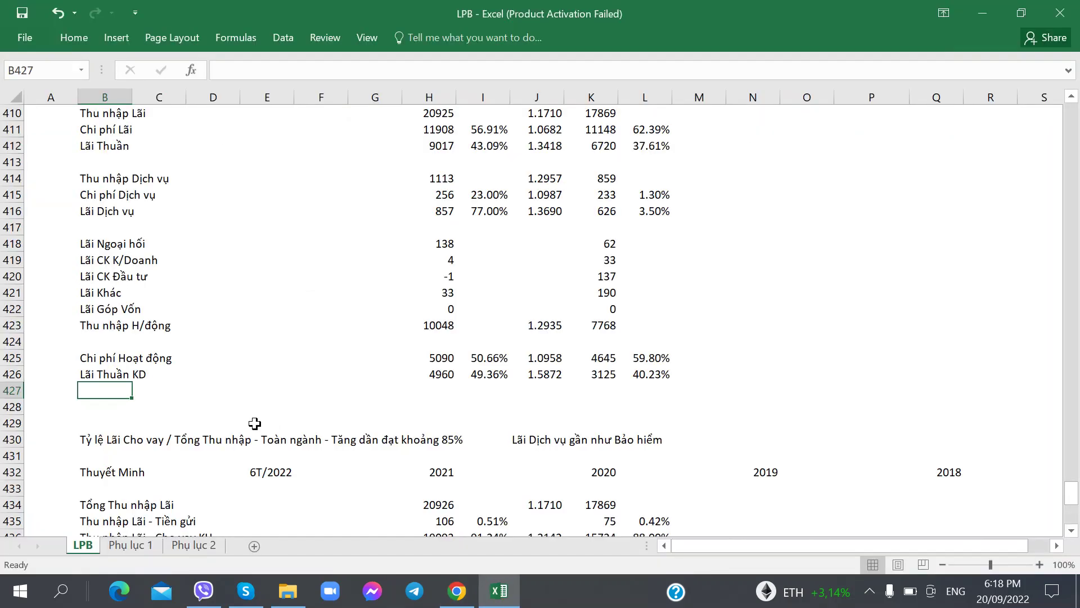
- Insert a new row 428 below Lãi Thuần KD and label cell B428 "Chi phí Dự phòng"
left_click(9, 406)
right_click(8, 406)
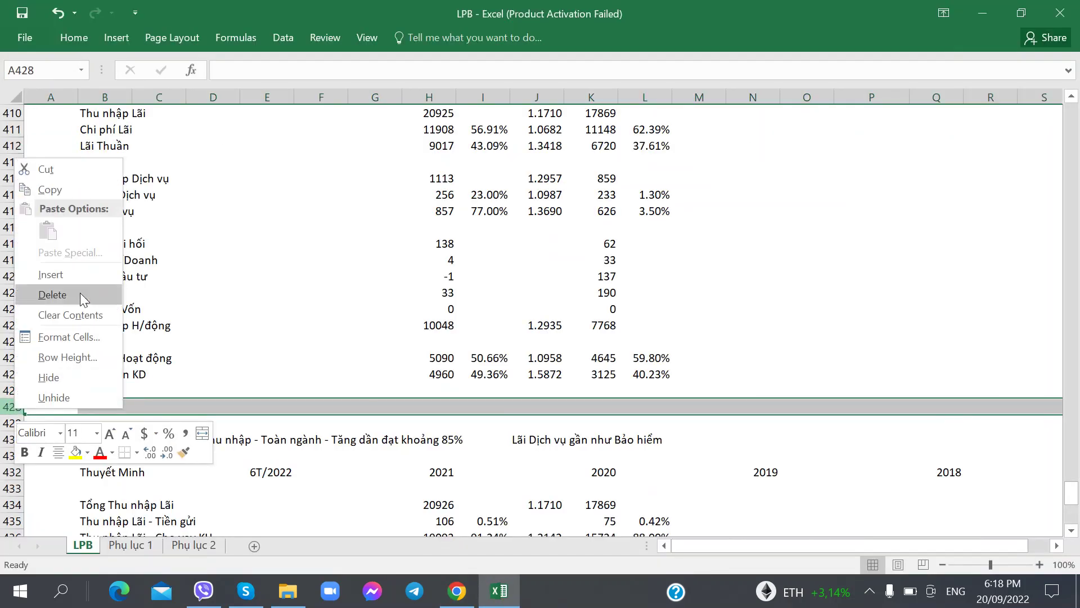
left_click(84, 277)
left_click(161, 453)
left_click(103, 406)
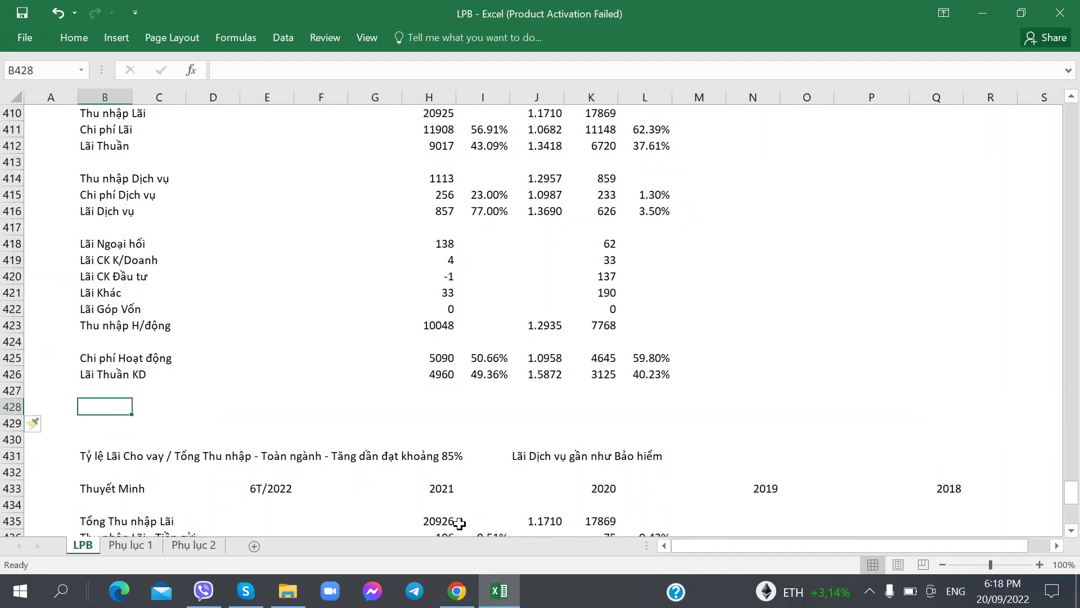
type("Chi phí ")
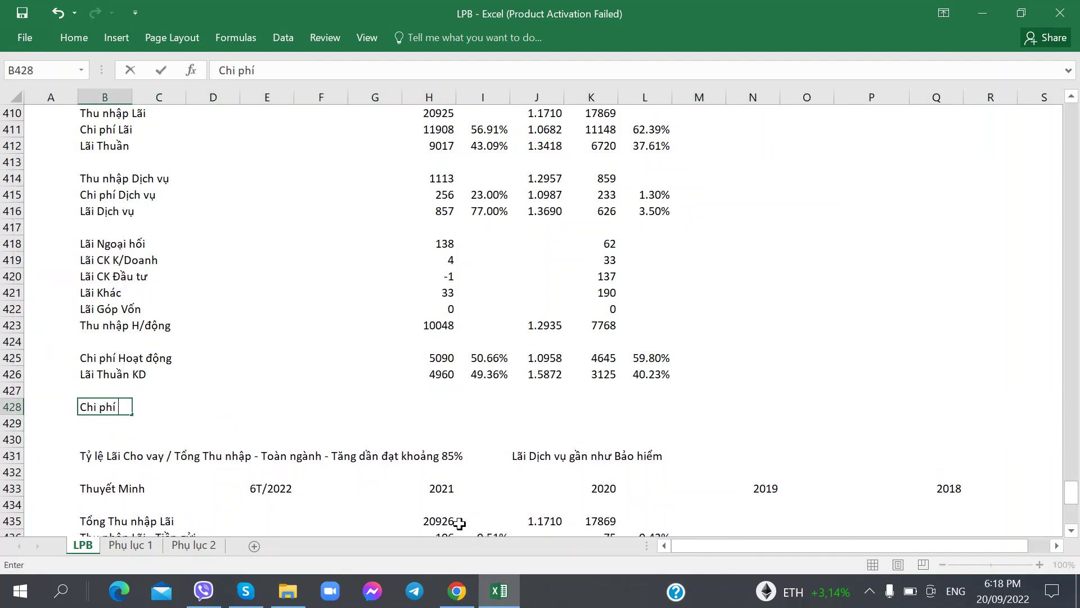
type("Dự phòng")
- Enter 1322 in H428 as the 2021 Chi phí Dự phòng, taken from the annual report's income statement
key("Right")
key("Right")
key("Right")
key("Right")
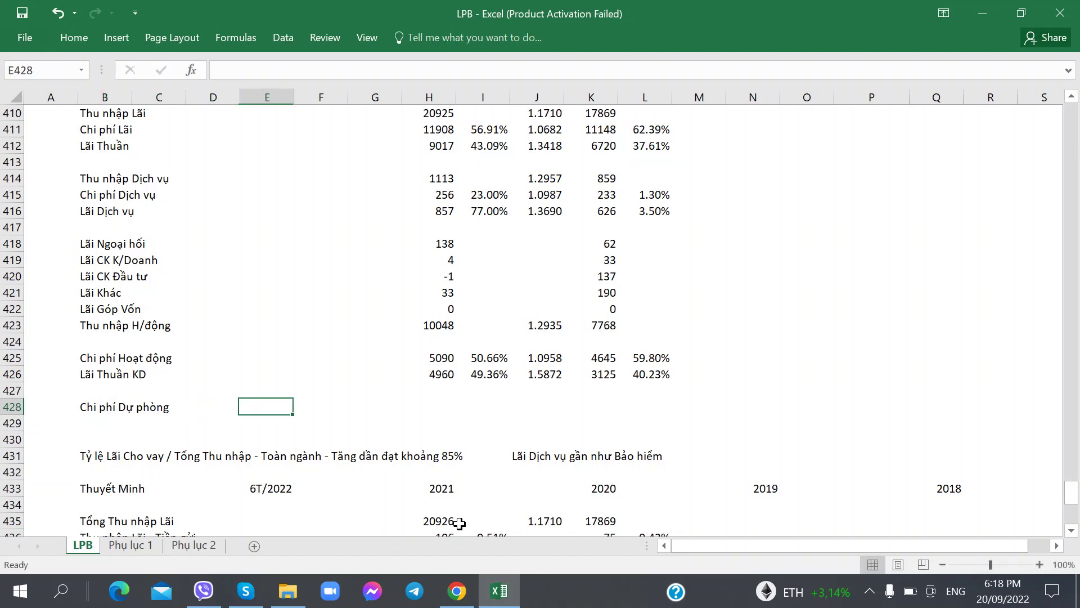
scroll(464, 506, "up", 1)
scroll(465, 505, "down", 1)
key("Right")
key("Right")
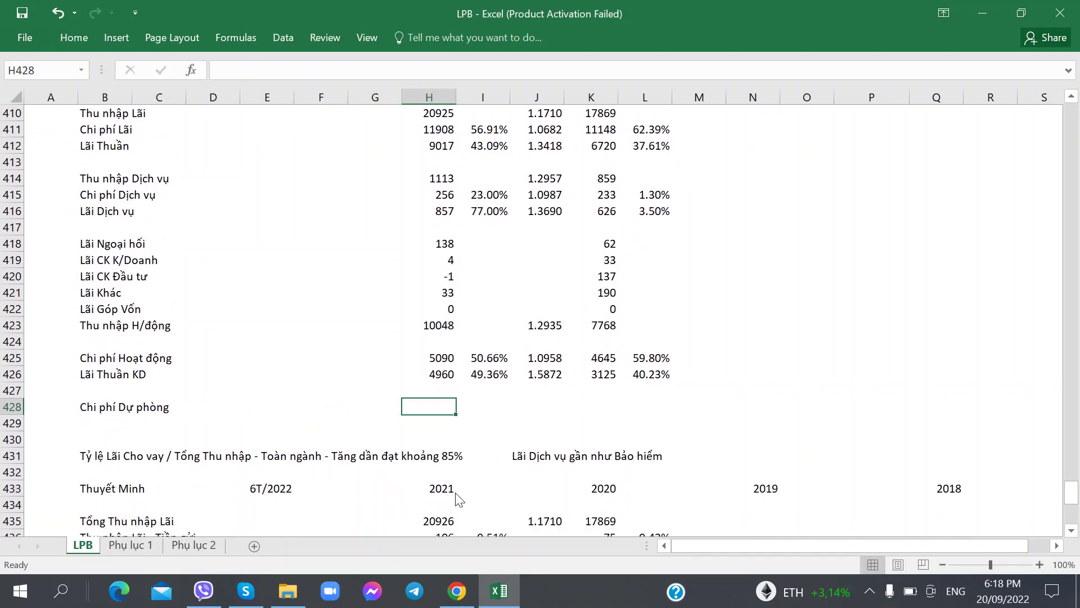
key("alt+Tab")
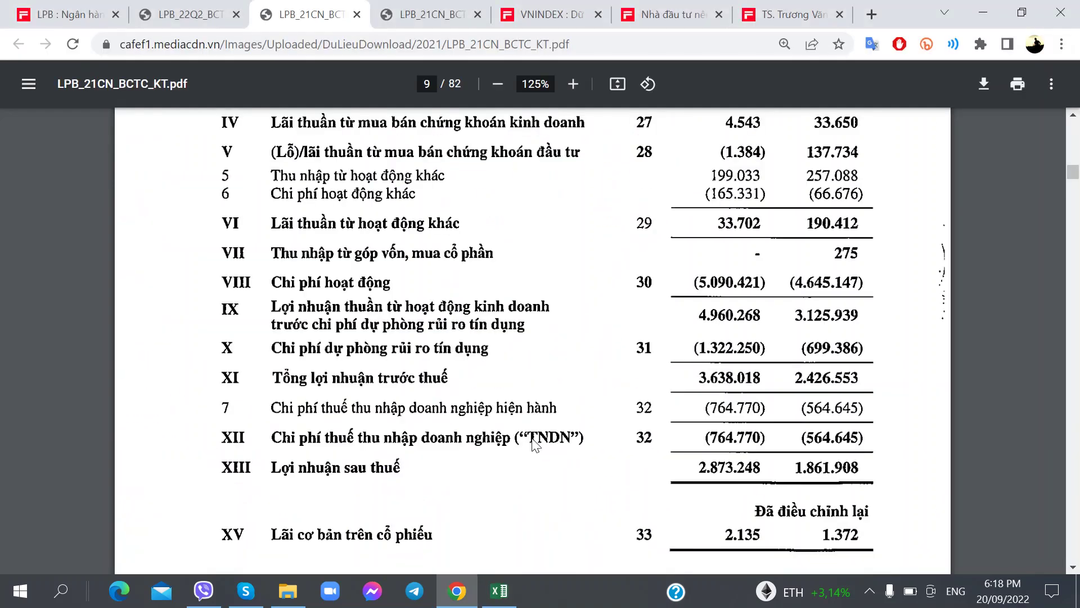
key("alt+Tab")
type("1322")
key("Return")
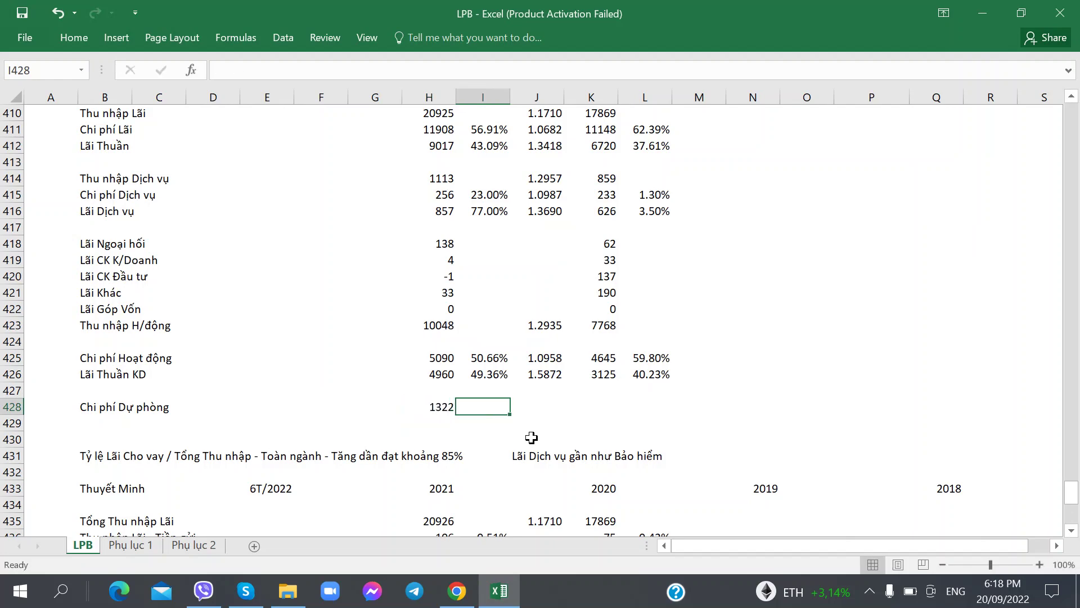
- Enter 699 in K428 as the 2020 Chi phí Dự phòng, checking it against the annual report
key("alt+Tab")
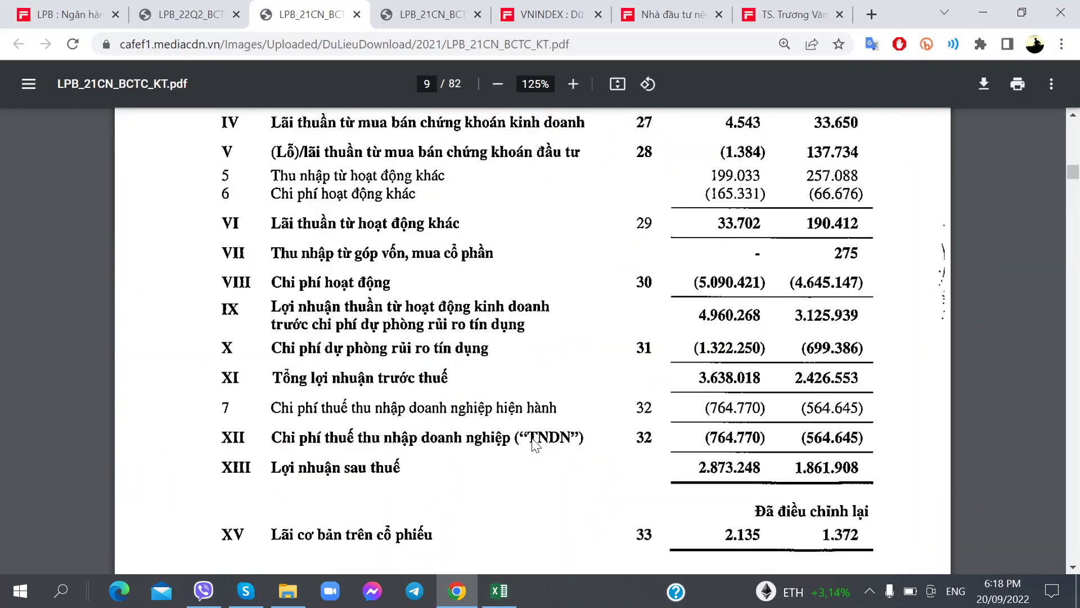
key("alt+Tab")
key("Right")
key("Right")
type("699")
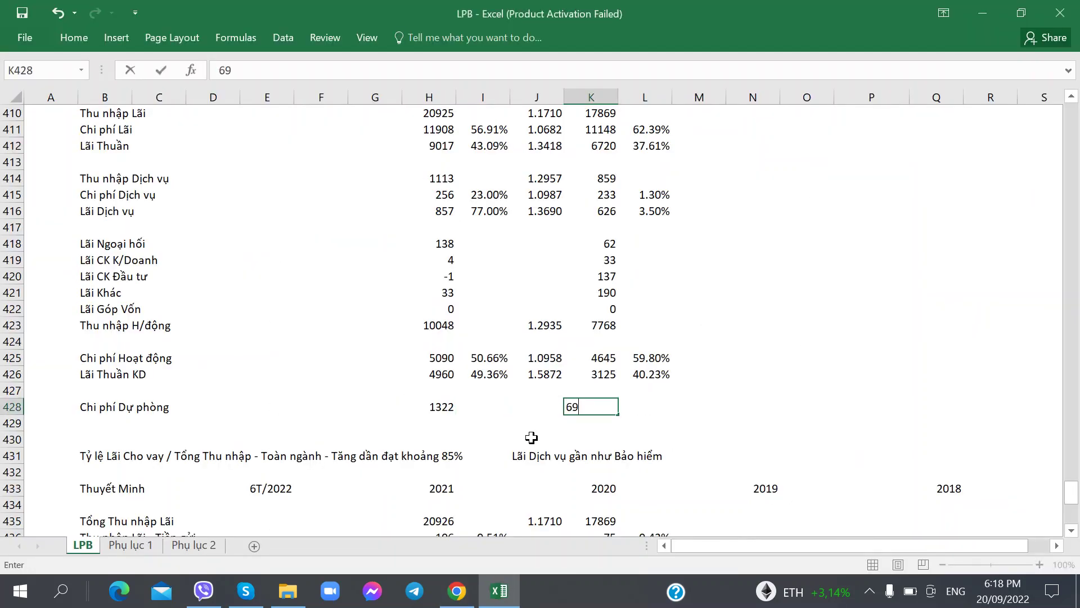
key("Tab")
key("alt+Tab")
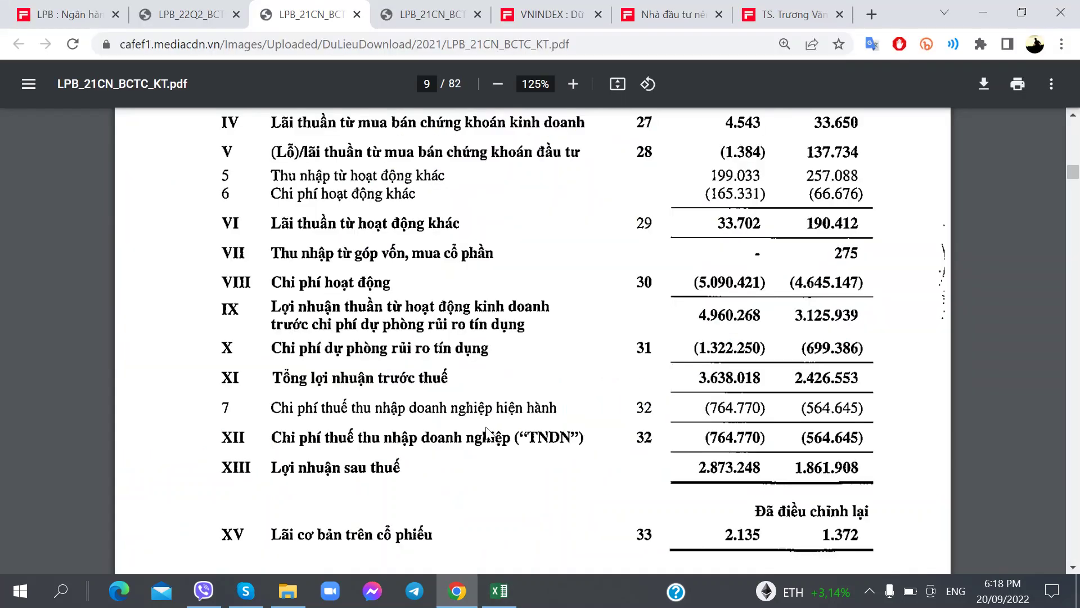
key("alt+Tab")
- Copy the 2021/2020 growth ratio formula from the Lãi Thuần KD row to J428 for Chi phí Dự phòng
left_click(534, 374)
key("ctrl+c")
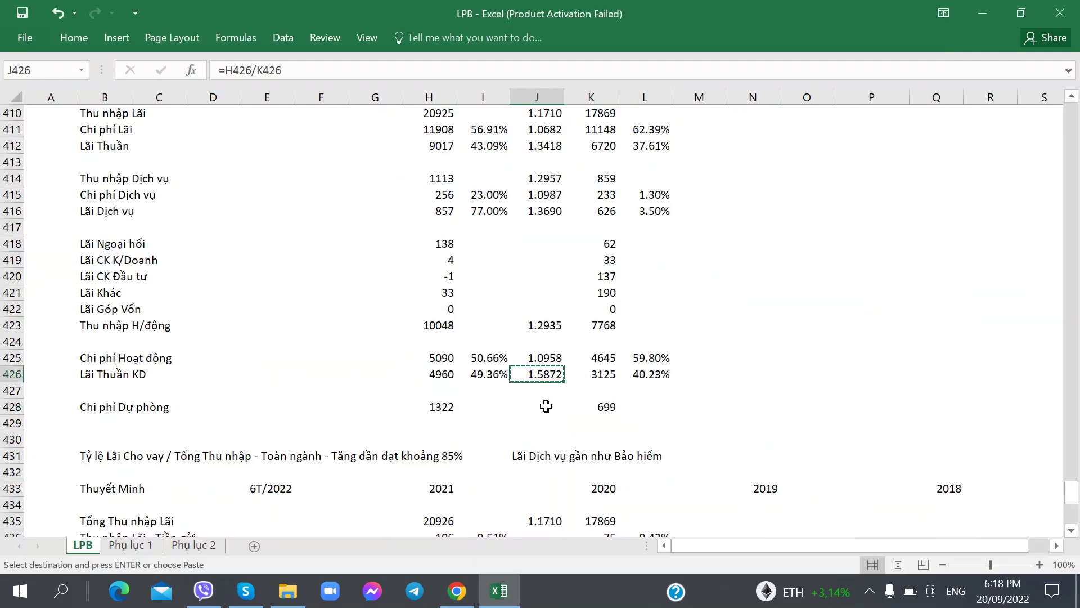
left_click(512, 407)
key("ctrl+v")
left_click(505, 409)
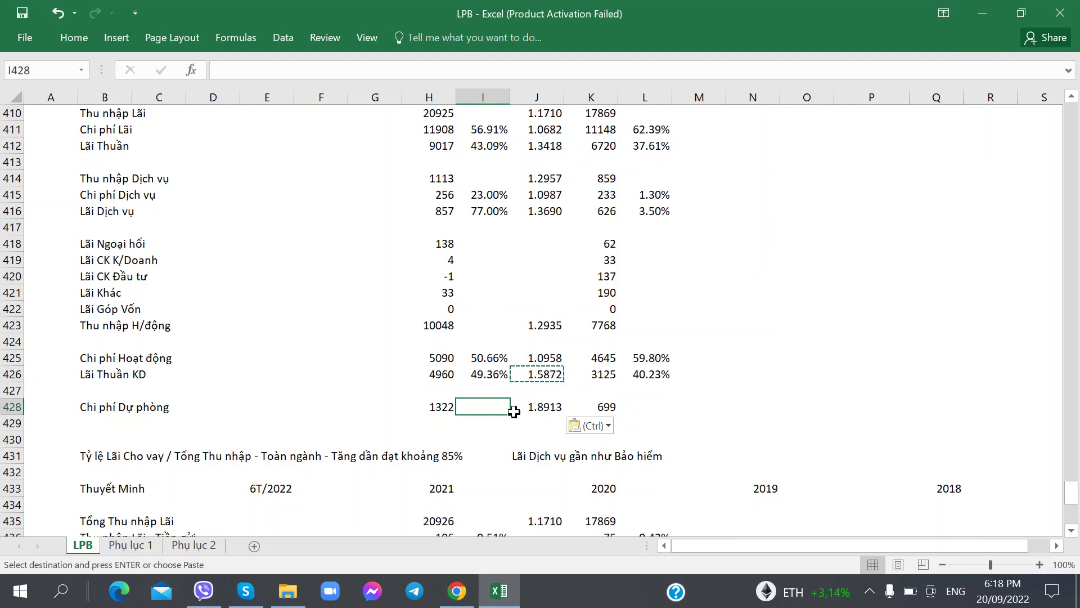
- Copy the share-of-operating-income formula from I426 to I428 and L428 for the 2021 and 2020 provision expense
left_click(483, 374)
key("ctrl+c")
left_click(483, 407)
key("ctrl+v")
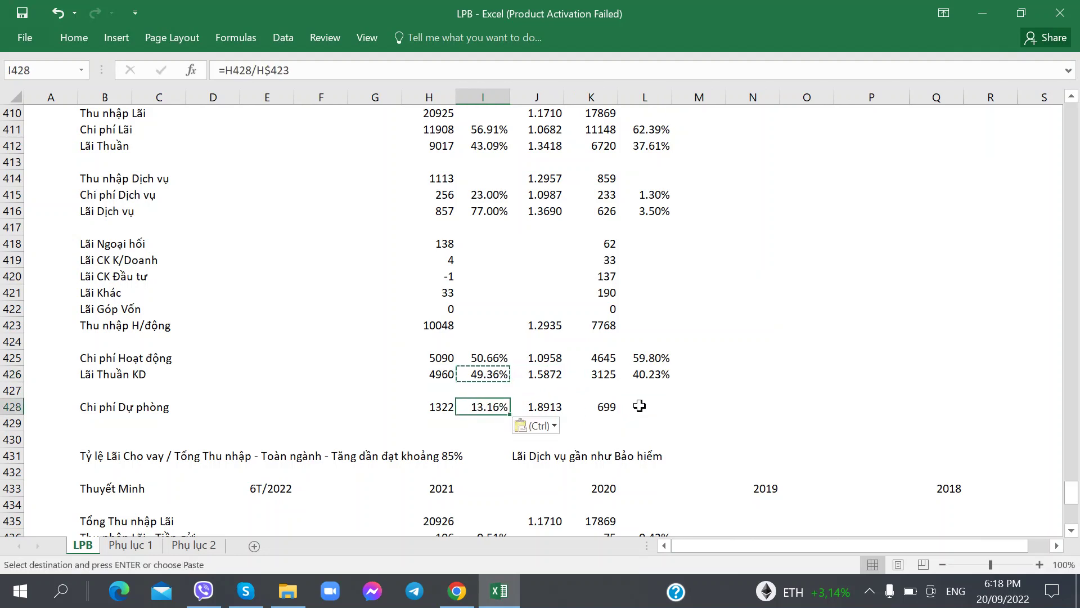
left_click(429, 329)
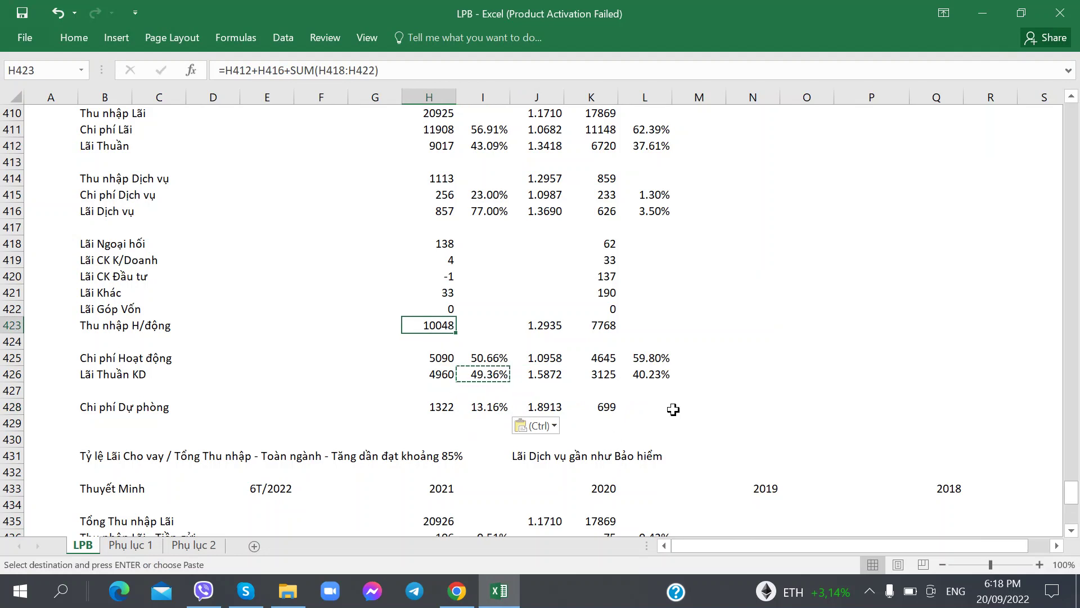
left_click(650, 403)
key("ctrl+v")
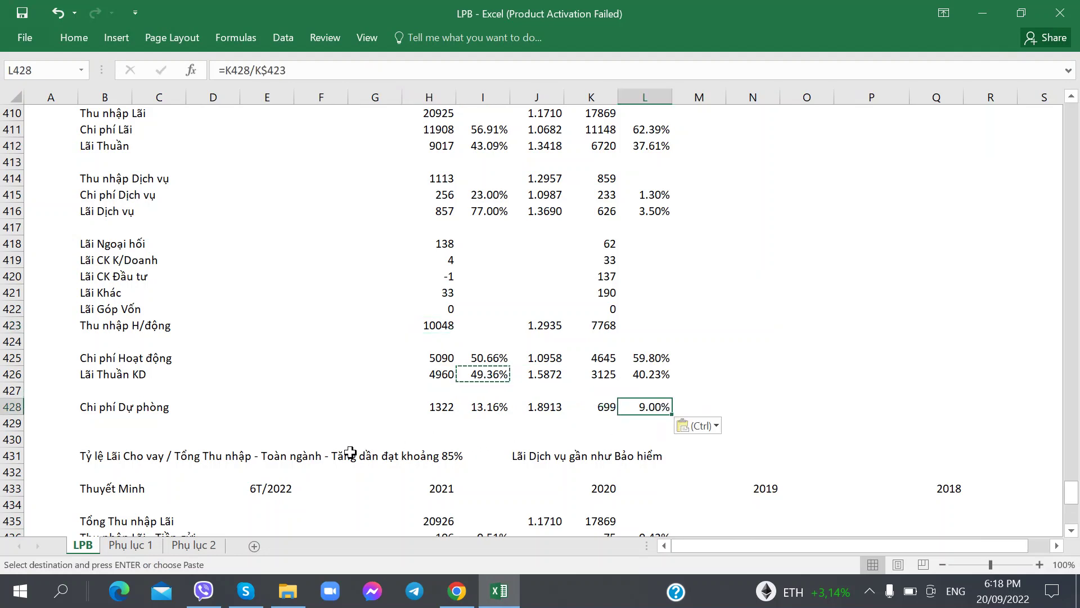
- Insert a new row 429 below Chi phí Dự phòng and label cell B429 "Lãi Trước thuế"
left_click(100, 423)
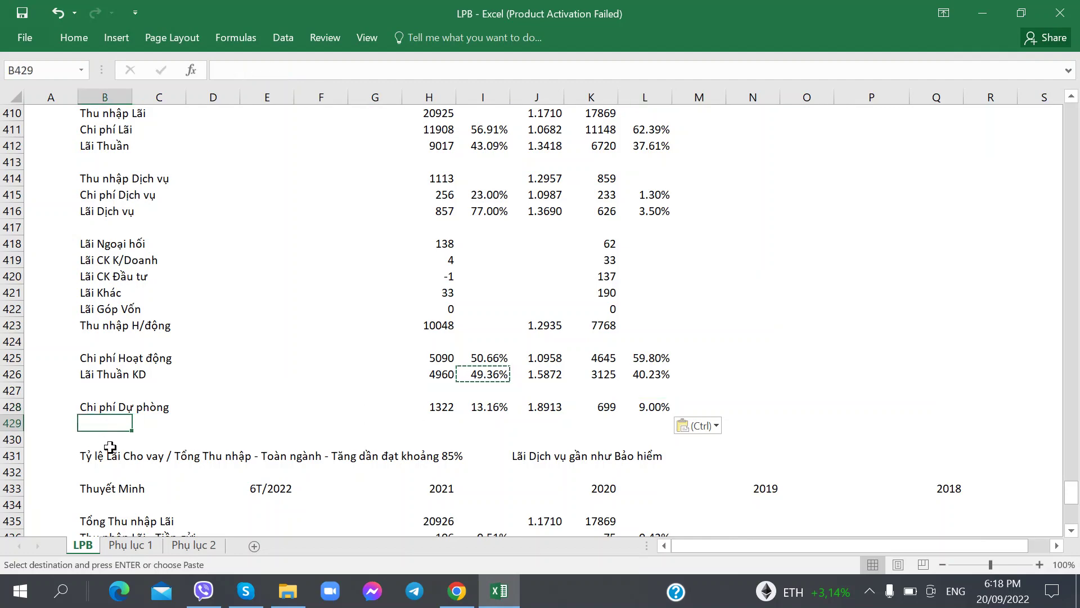
key("alt+Tab")
key("alt+Tab")
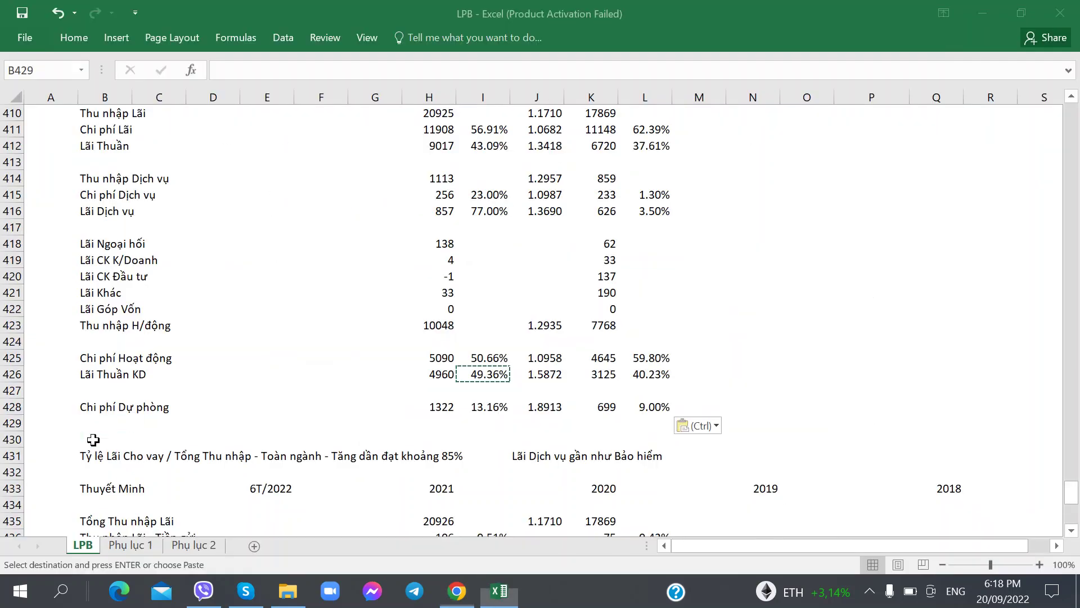
left_click(102, 374)
left_click(94, 405)
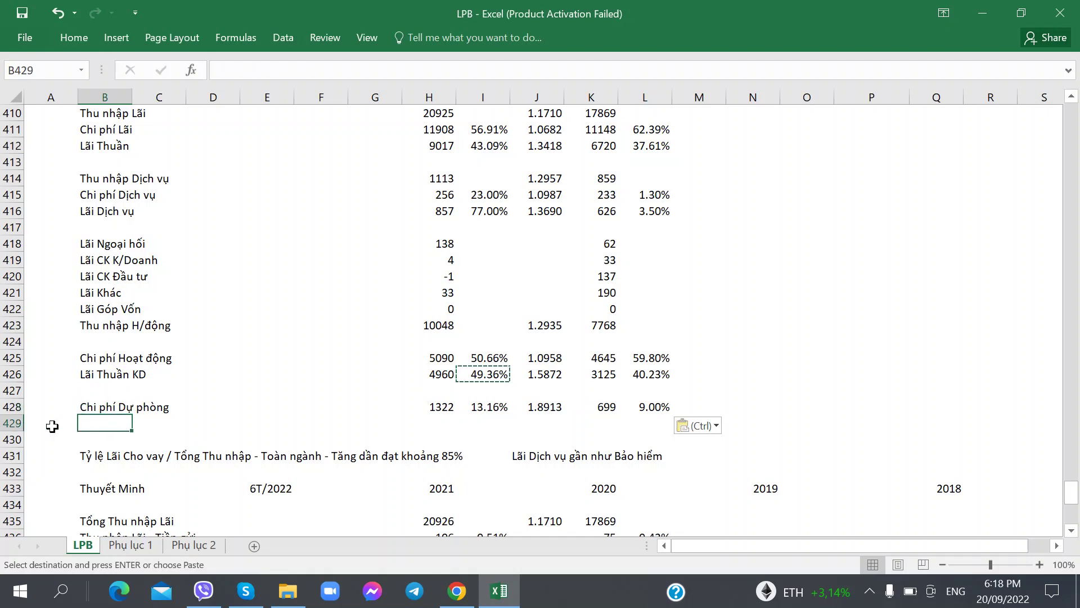
right_click(14, 423)
left_click(54, 291)
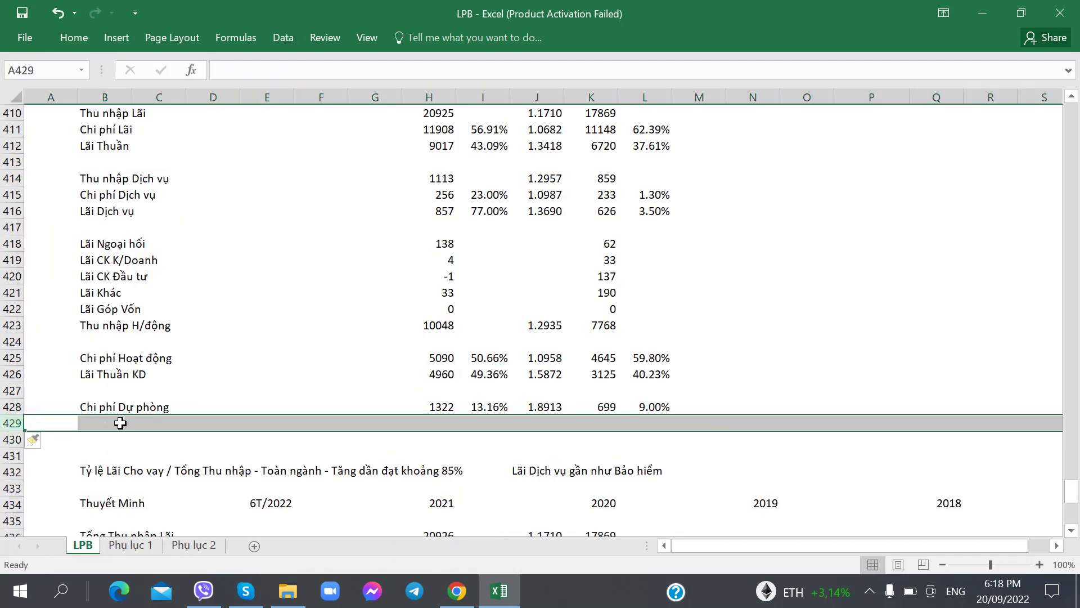
left_click(84, 423)
type("Lãi T")
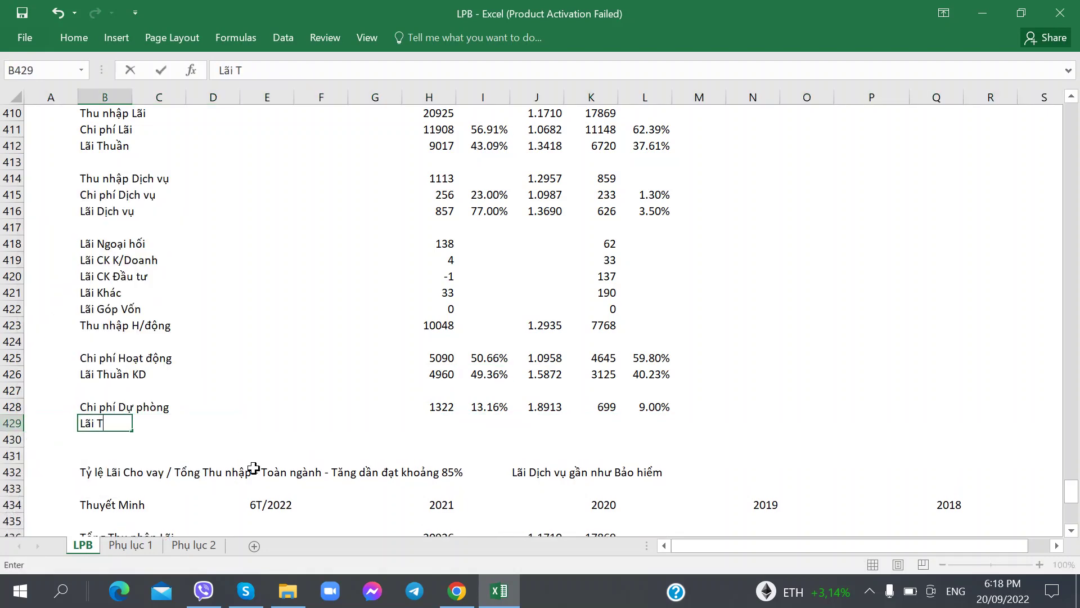
type("rước thuế")
- Enter 3638 in H429 as the 2021 Lãi Trước thuế, taken from the annual report's income statement
key("Right")
key("Right")
key("Right")
key("Right")
key("Right")
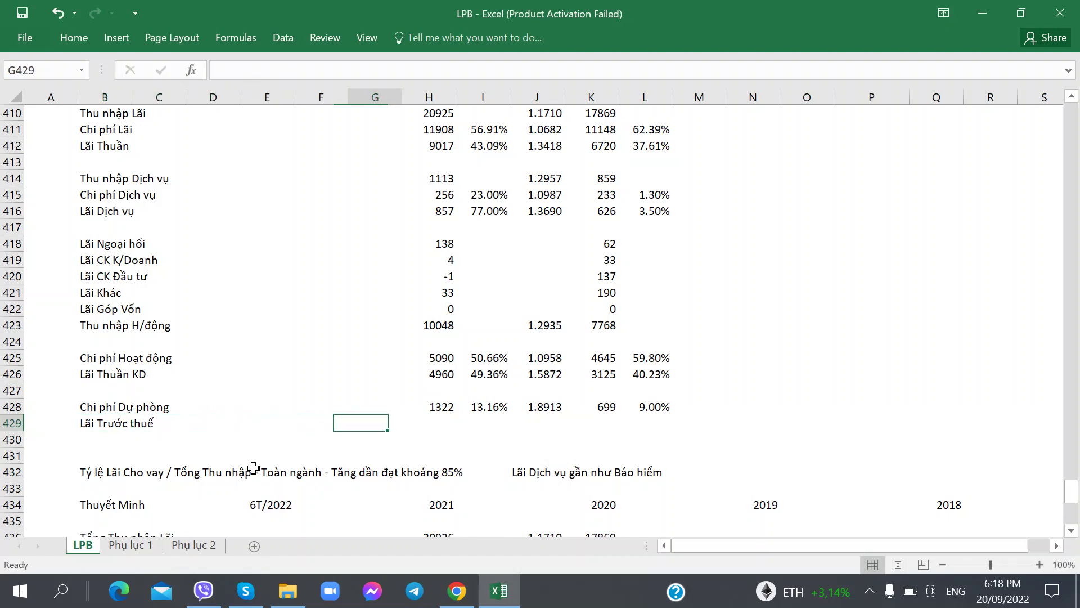
key("alt+Tab")
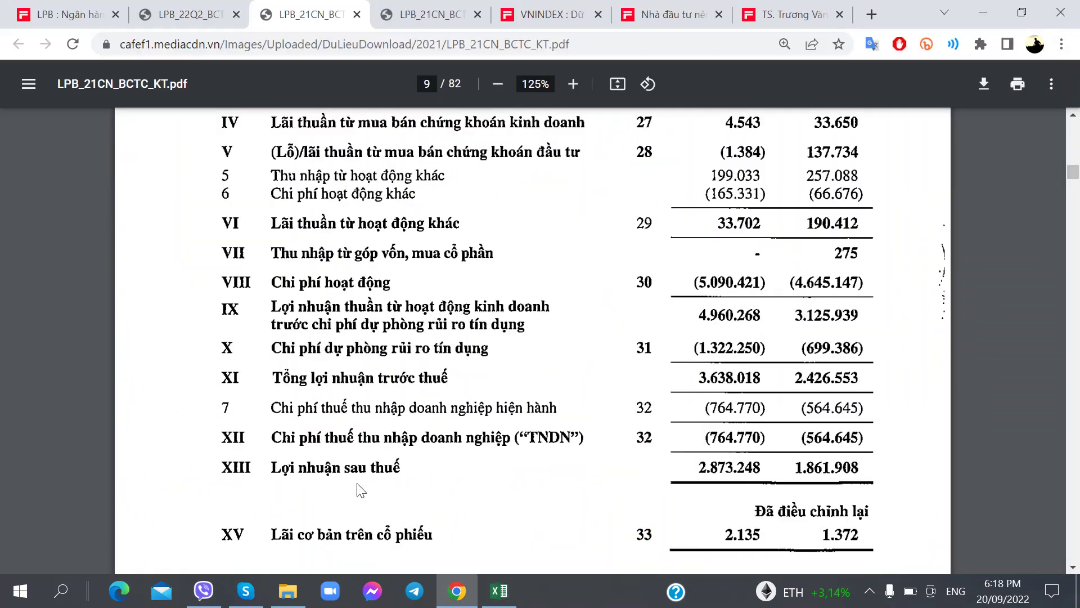
key("alt+Tab")
type("3638")
key("Right")
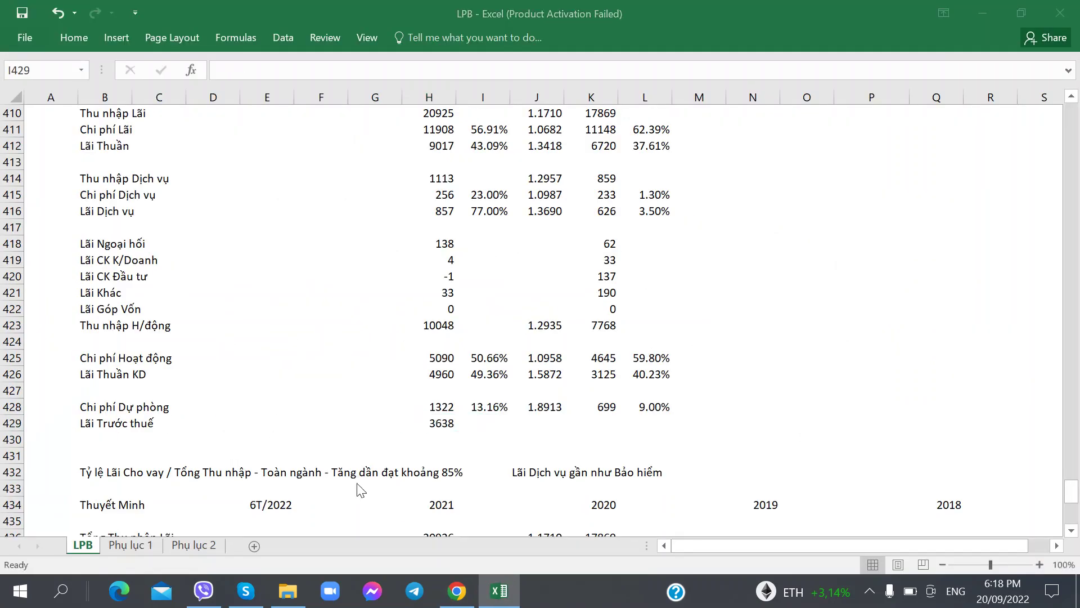
- Enter 2426 in K429 as the 2020 Lãi Trước thuế, taken from the annual report's income statement
key("alt+Tab")
key("alt+Tab")
key("Right")
key("Right")
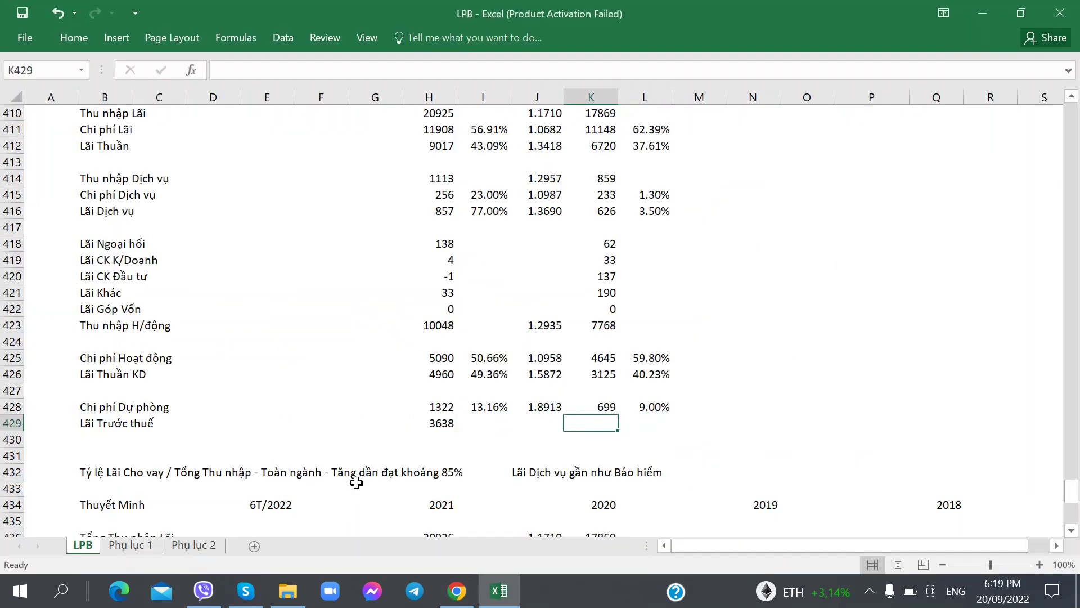
key("alt+Tab")
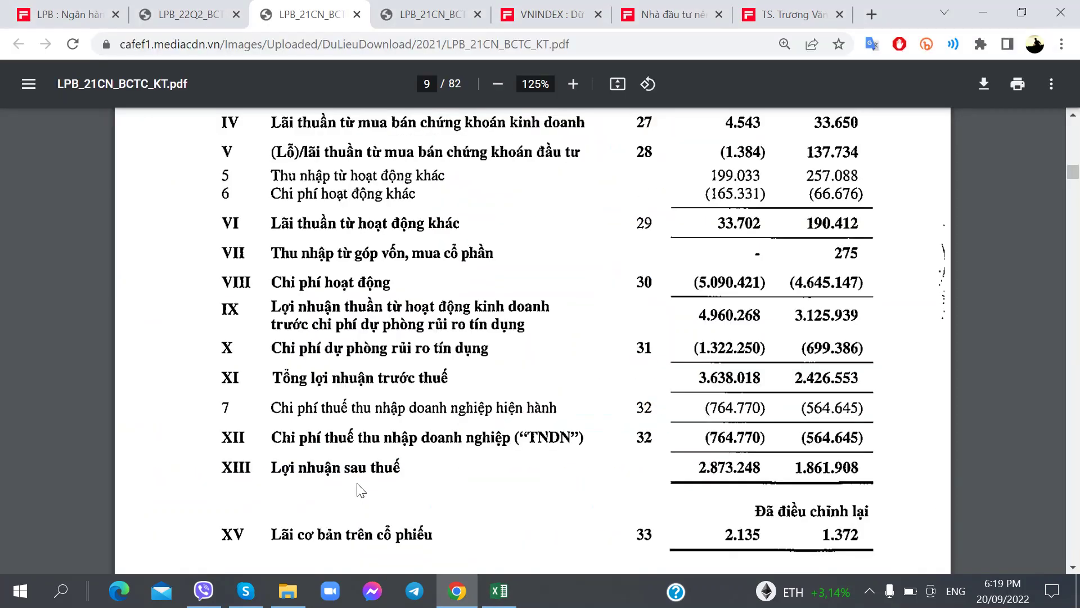
key("alt+Tab")
type("2426")
key("Right")
- Copy the 2021/2020 growth ratio formula from J428 to J429 for Lãi Trước thuế
key("Left")
key("Left")
key("Left")
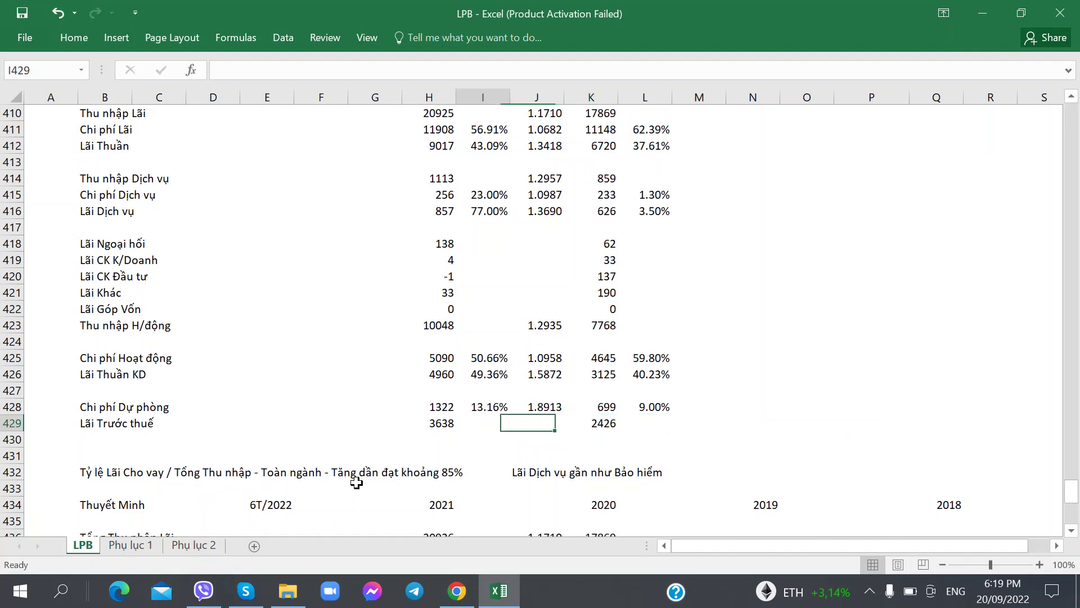
key("Right")
key("Up")
key("ctrl+c")
key("Down")
key("ctrl+v")
key("Down")
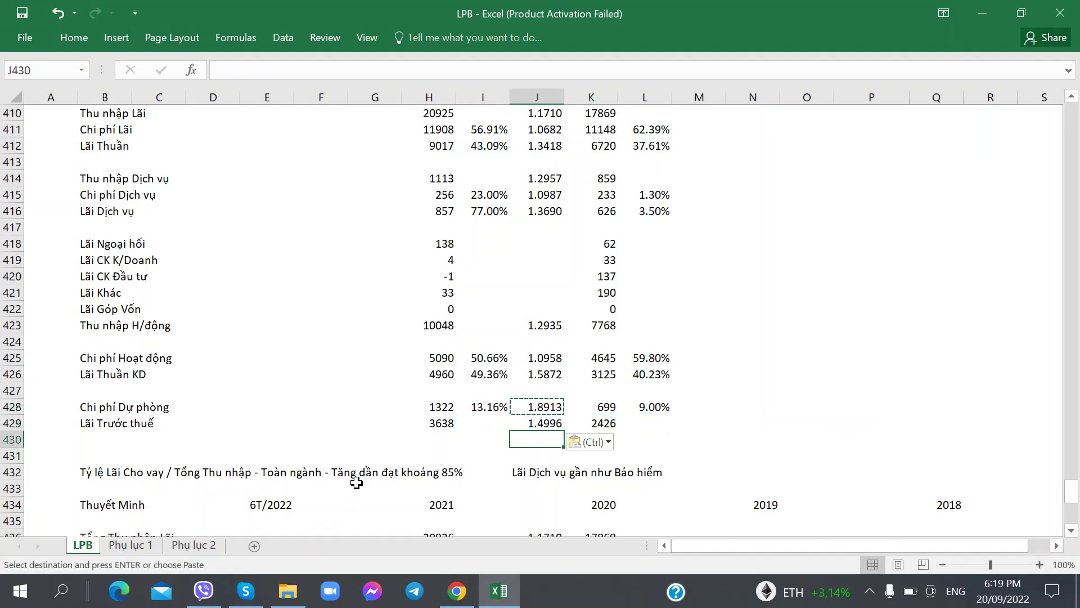
key("Up")
key("Up")
key("Down")
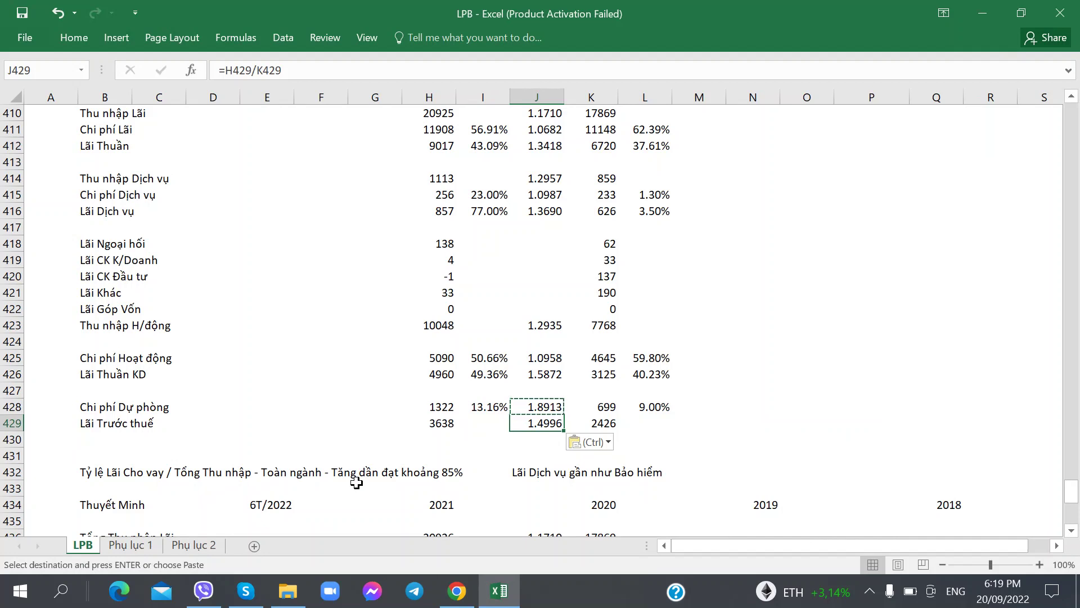
- Copy the share-of-operating-income formulas from I428 to I429 and from L428 to L429 for the 2021 and 2020 pre-tax profit
key("Left")
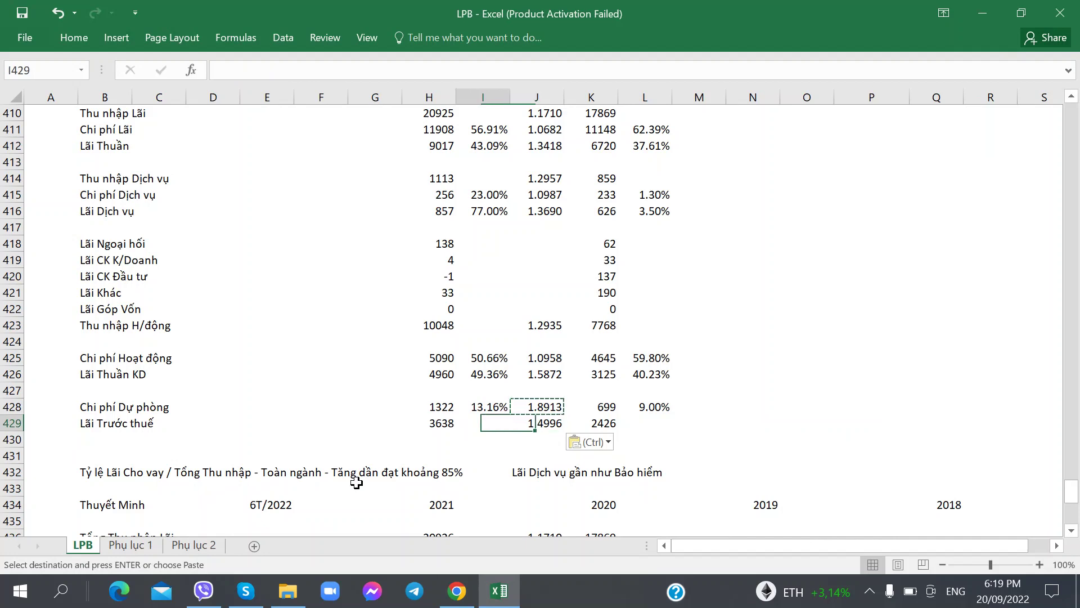
key("Up")
key("Down")
key("Down")
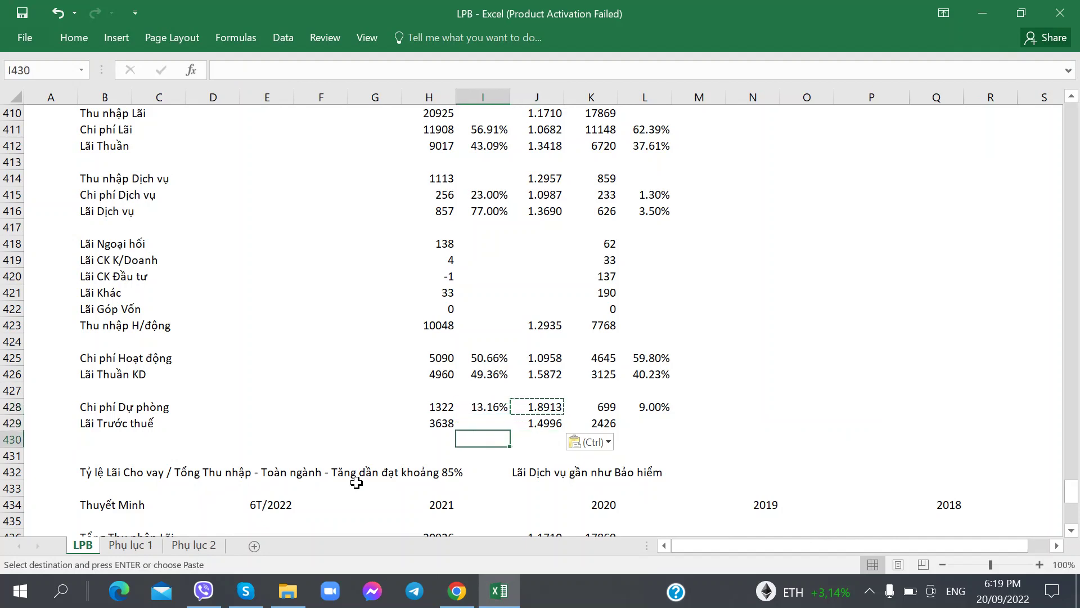
key("Up")
key("Up")
key("ctrl+c")
key("Down")
key("ctrl+v")
key("Right")
key("Right")
key("Right")
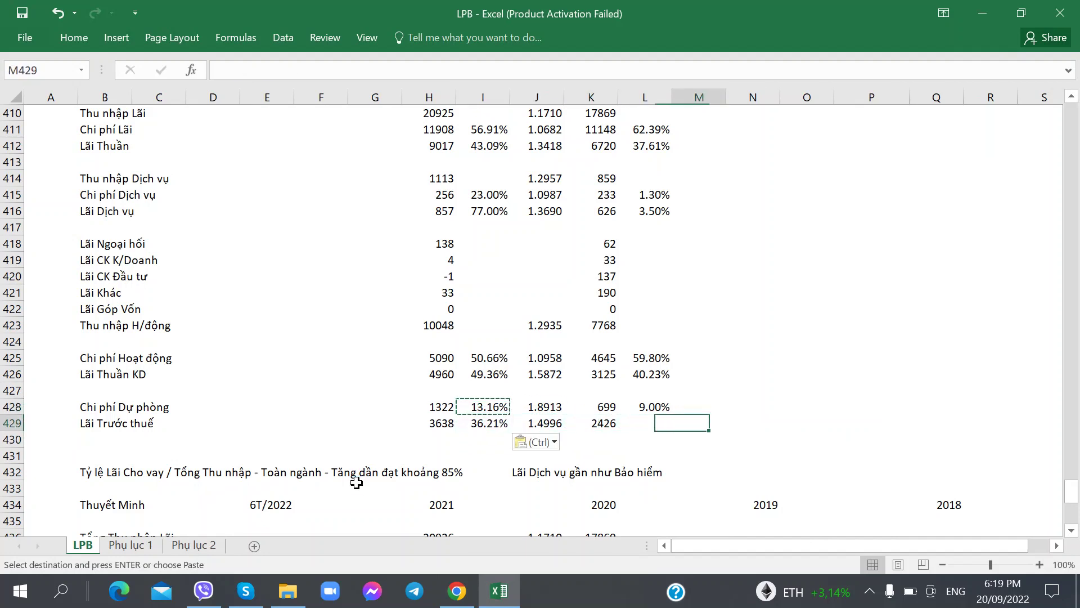
key("Up")
key("ctrl+c")
key("Down")
key("ctrl+v")
key("Left")
key("Left")
key("Left")
key("Left")
key("Left")
key("Left")
key("Left")
key("Left")
key("Left")
key("Left")
key("Left")
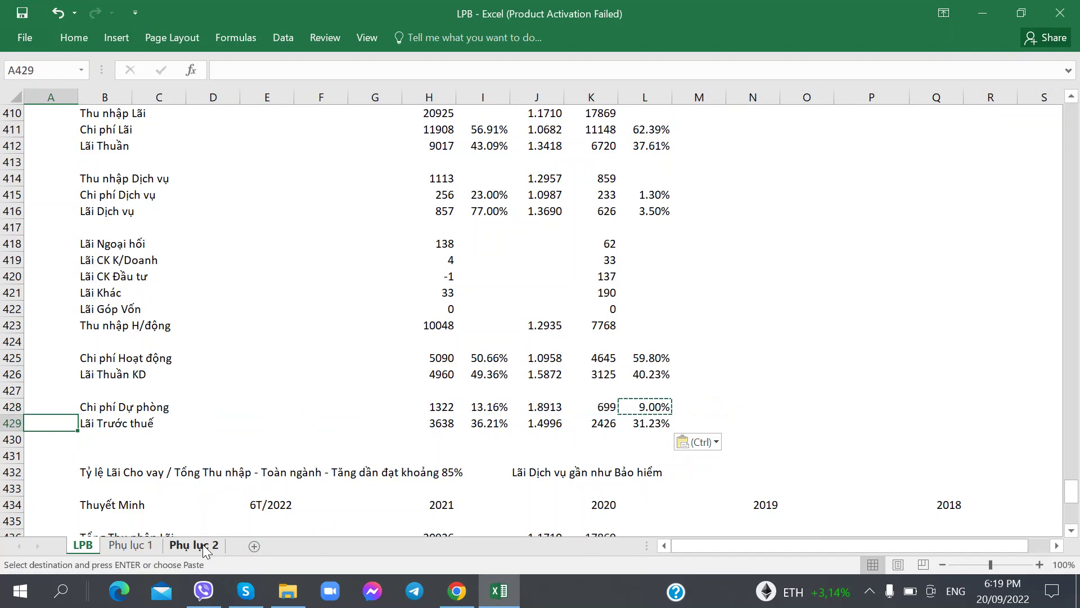
key("Right")
- Check LPB's 2020 and 2021 pre-tax profit (Lãi TT) on the Phụ lục 2 sheet against the annual report
key("alt+Tab")
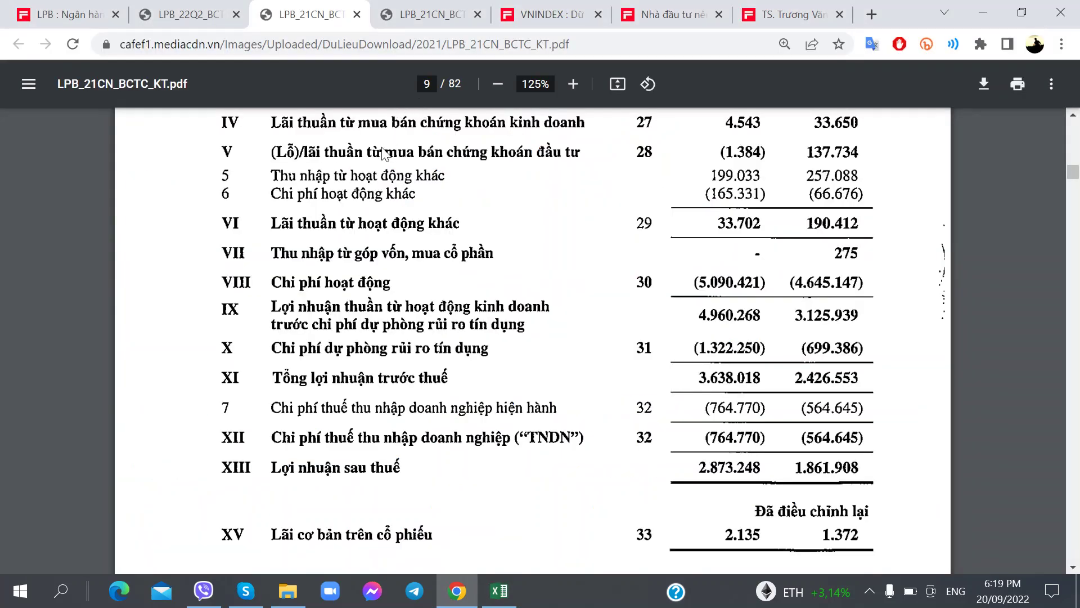
key("alt+Tab")
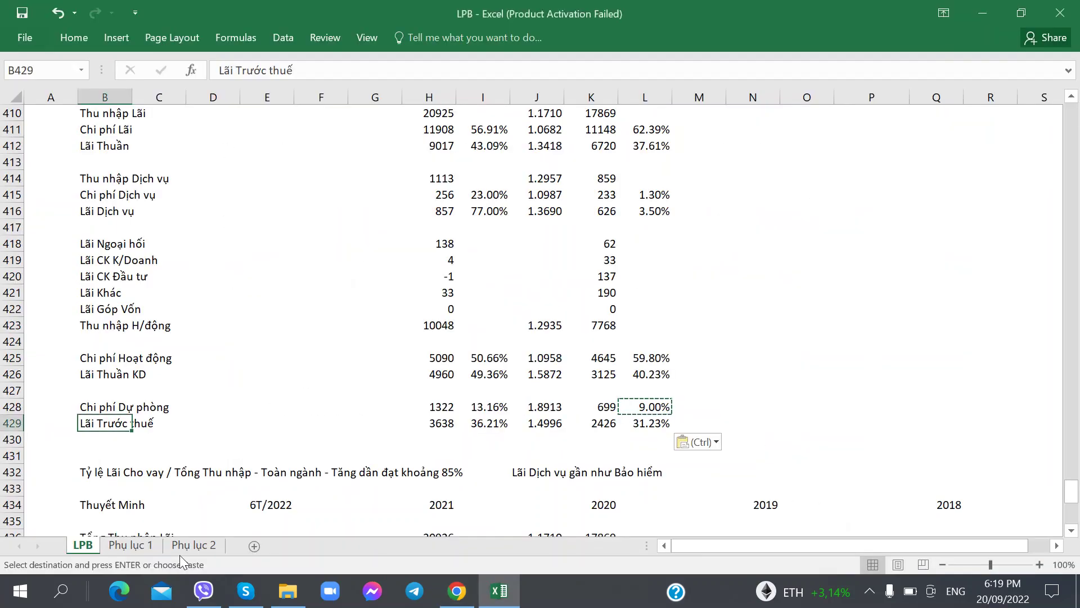
left_click(191, 545)
left_click(415, 353)
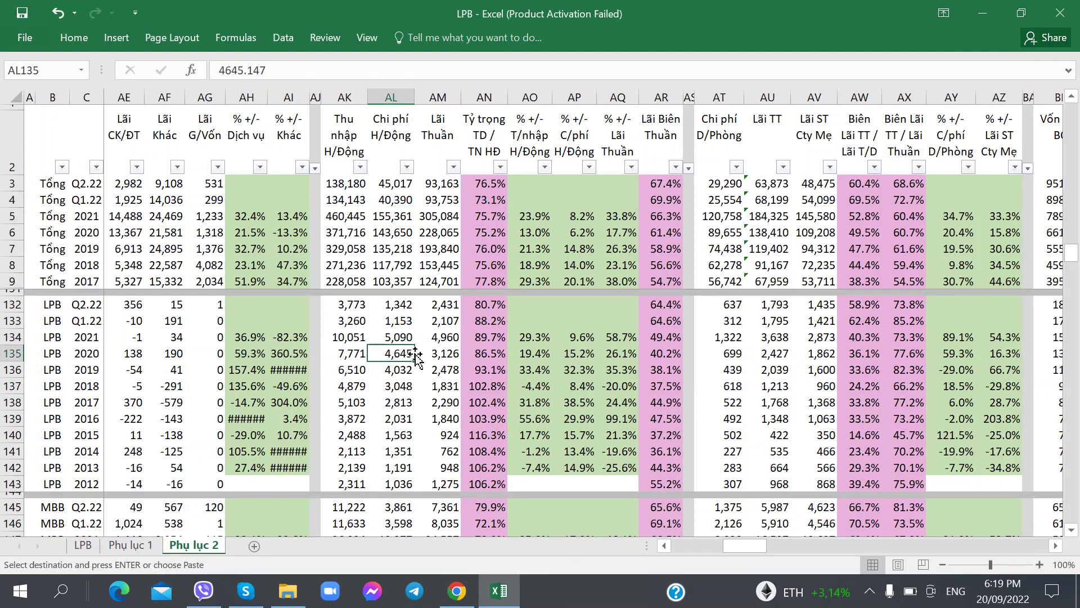
key("Right")
key("Right")
key("Right")
key("Right")
key("Right")
key("Right")
key("Right")
key("Right")
key("Right")
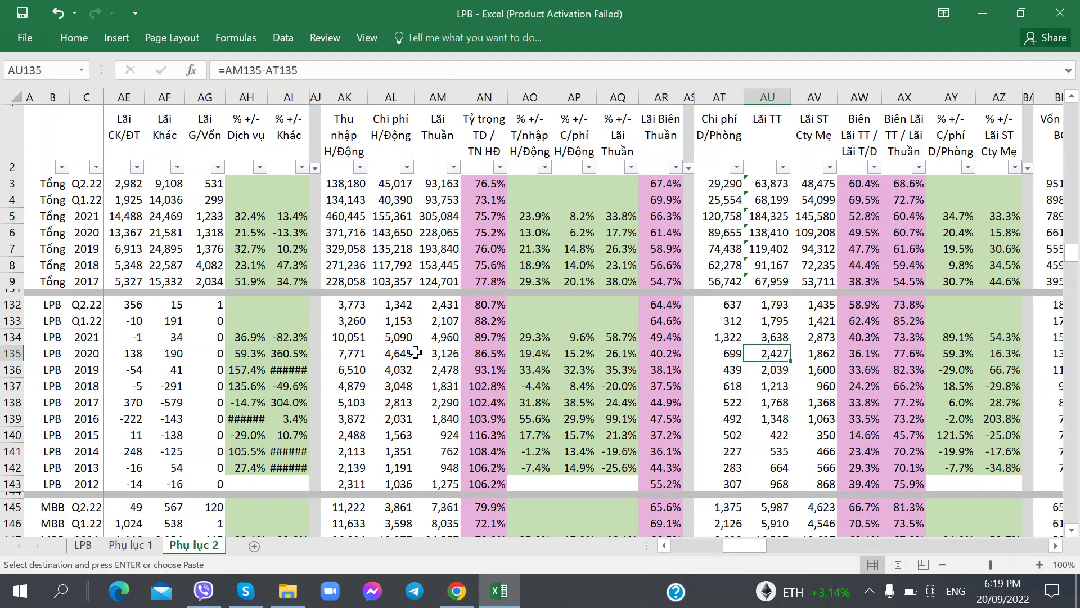
key("Up")
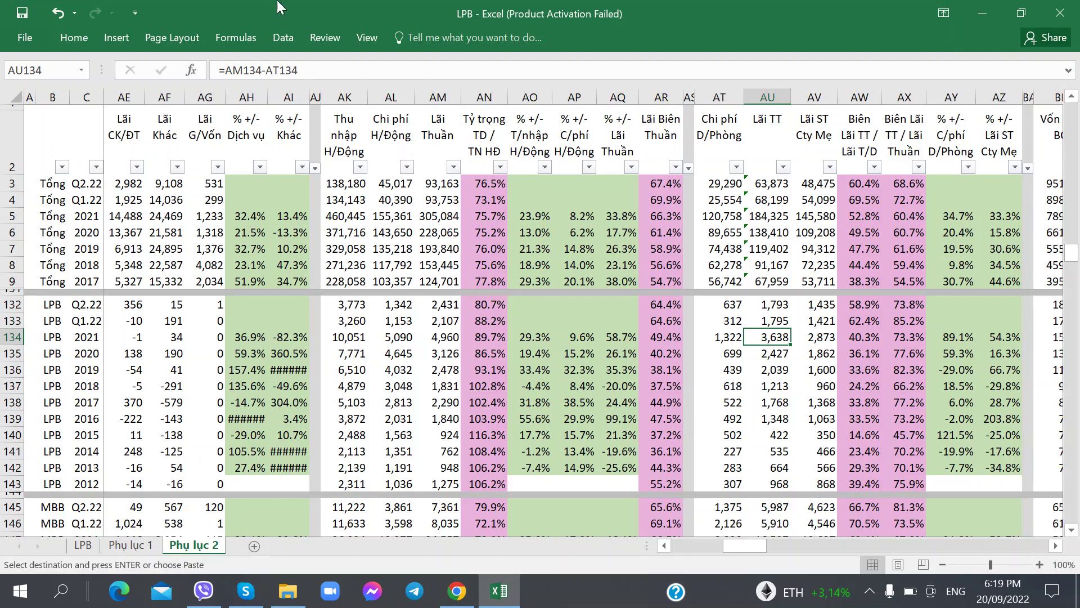
- Compare LPB's 2021 after-tax profit growth with the sector total's 2021 growth in the % +/- Lãi ST Cty Mẹ column
left_click(322, 67)
key("Tab")
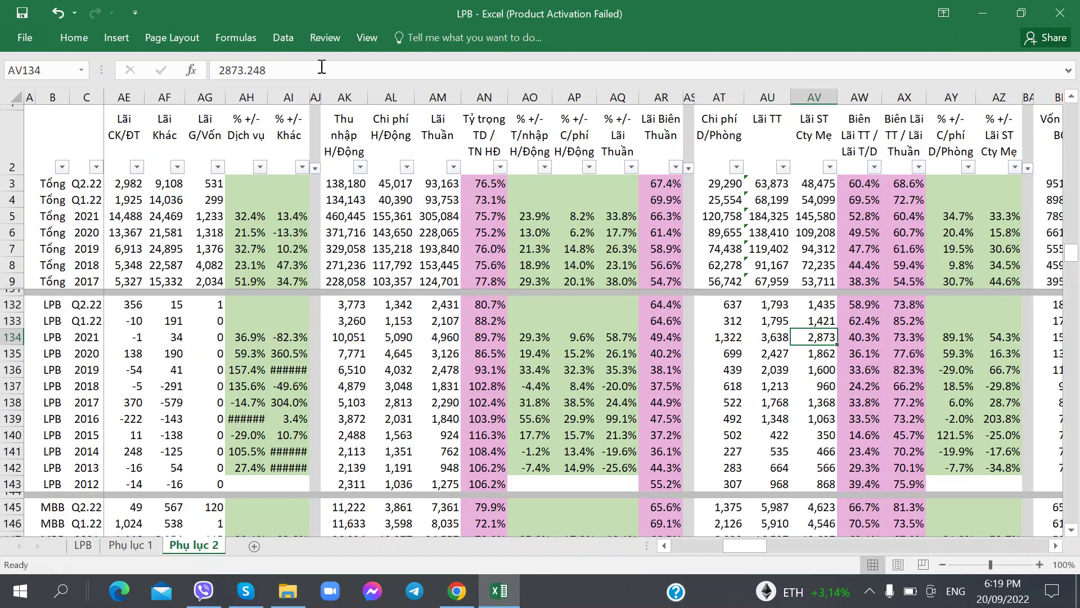
key("Right")
key("Right")
key("Right")
key("Right")
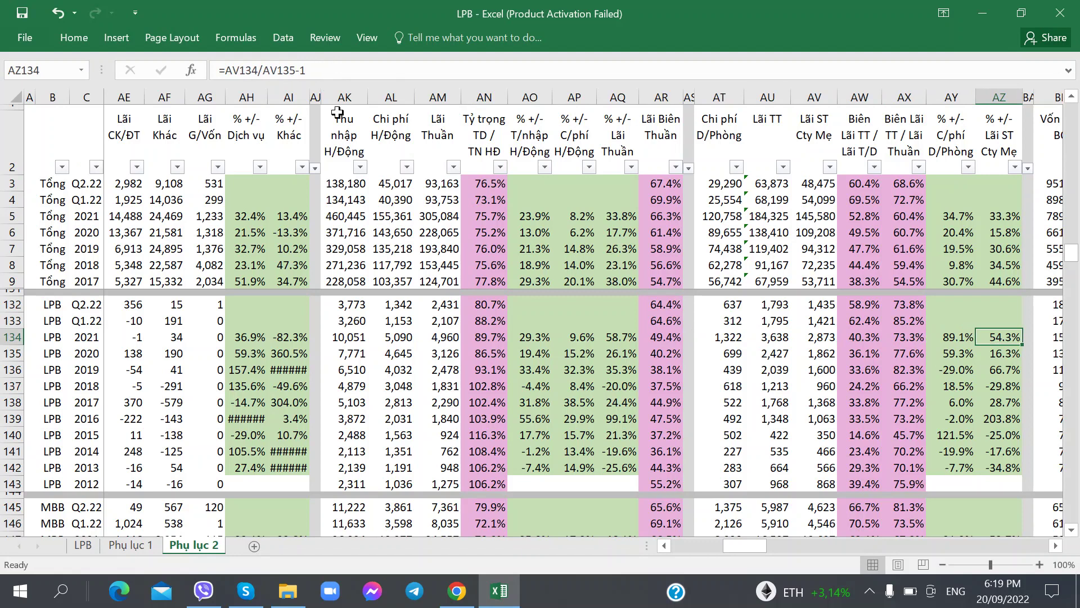
left_click(319, 71)
key("Return")
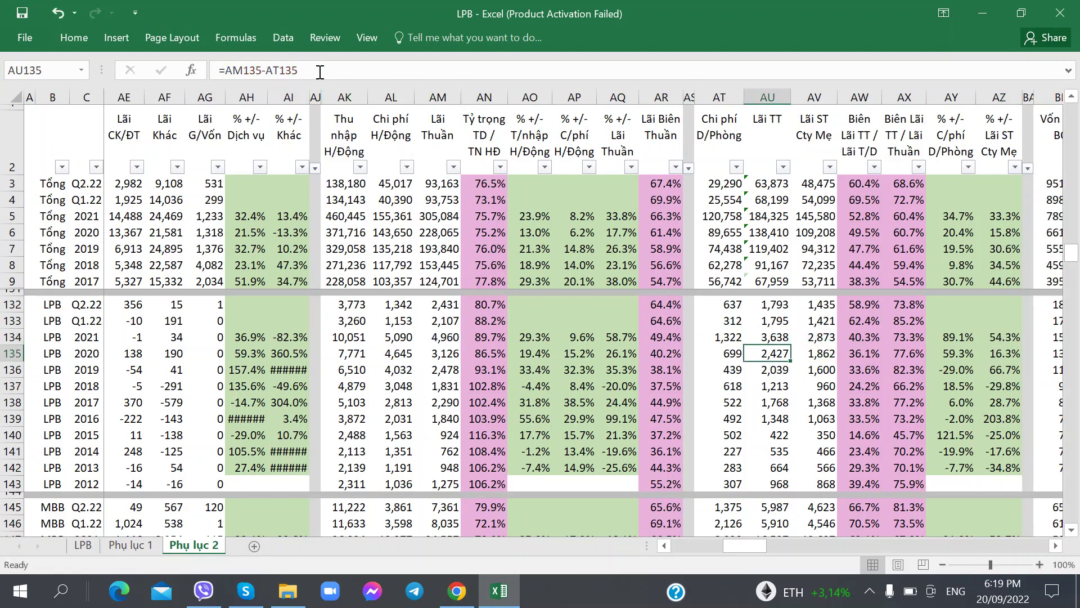
key("Up")
key("Right")
key("Right")
key("Right")
key("Right")
key("Right")
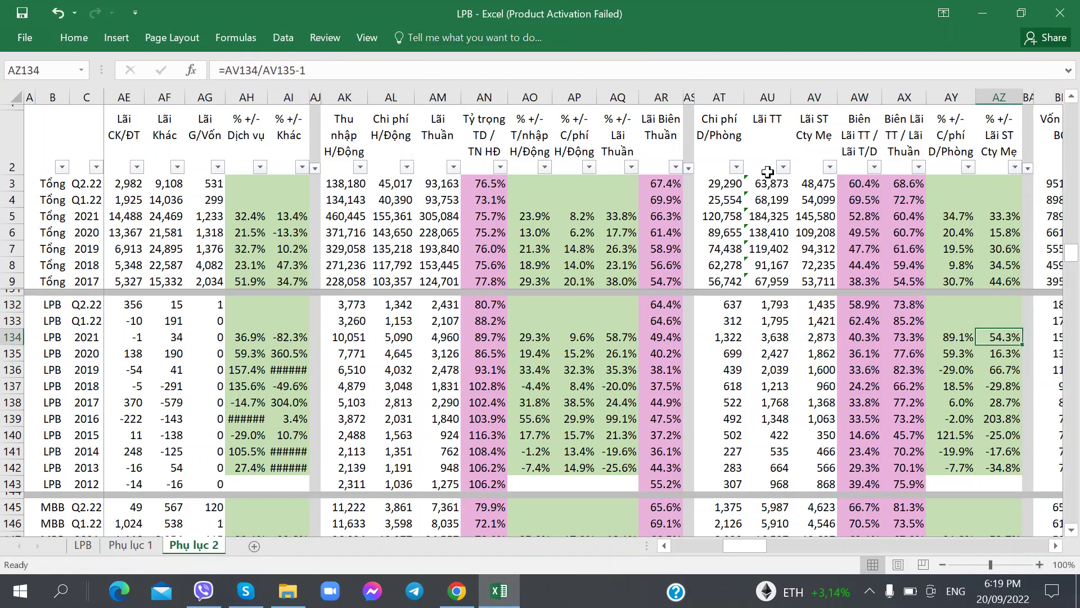
left_click(997, 218)
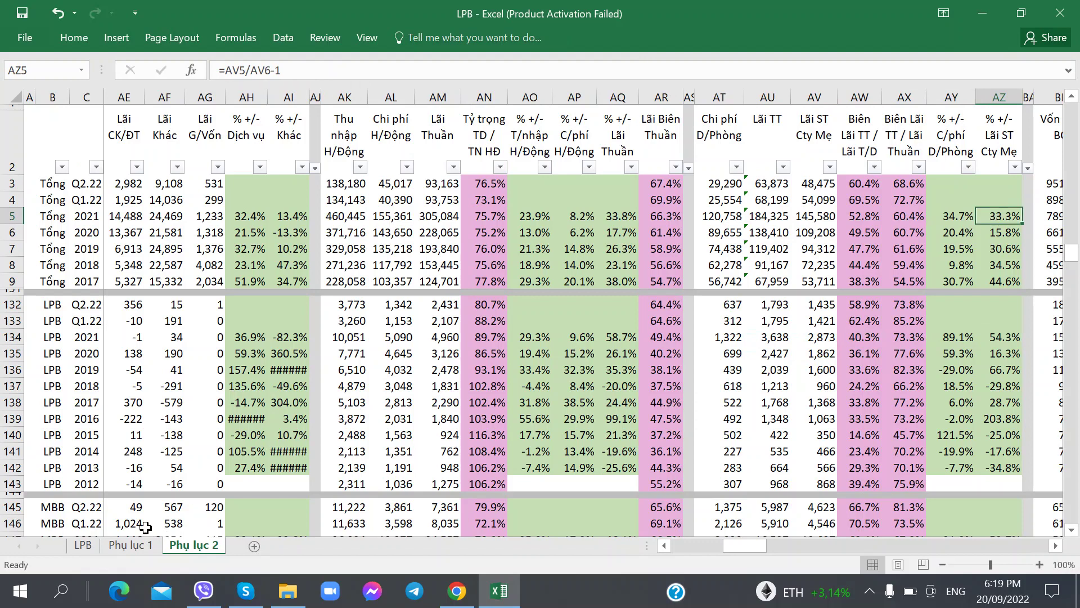
- Insert a blank row 407 above the Kết quả Kinh doanh heading on the LPB sheet
left_click(82, 545)
scroll(105, 403, "up", 3)
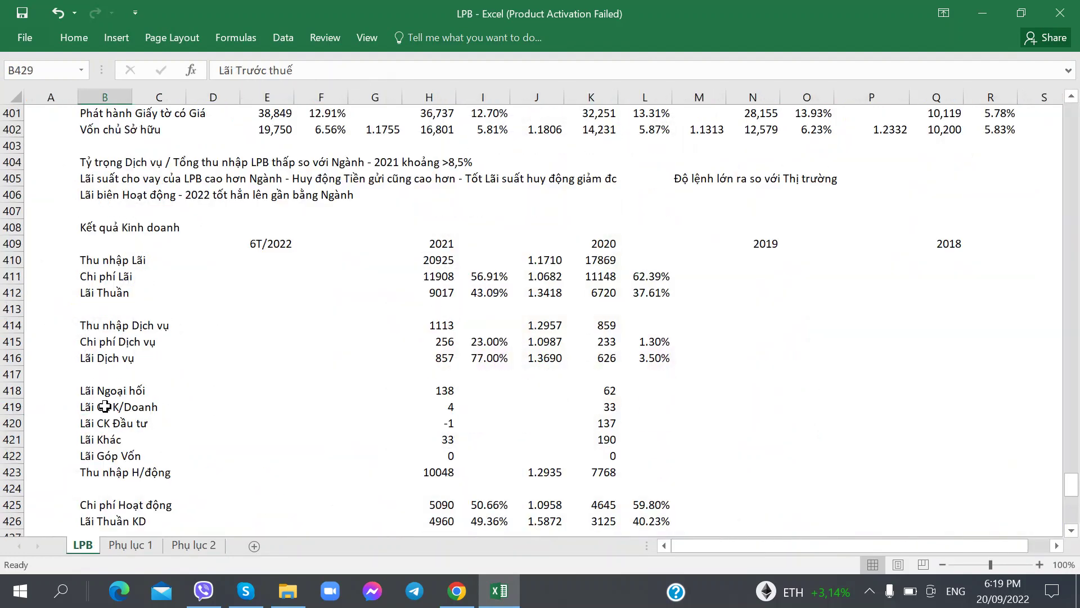
right_click(11, 198)
key("Escape")
left_click(6, 211)
right_click(6, 211)
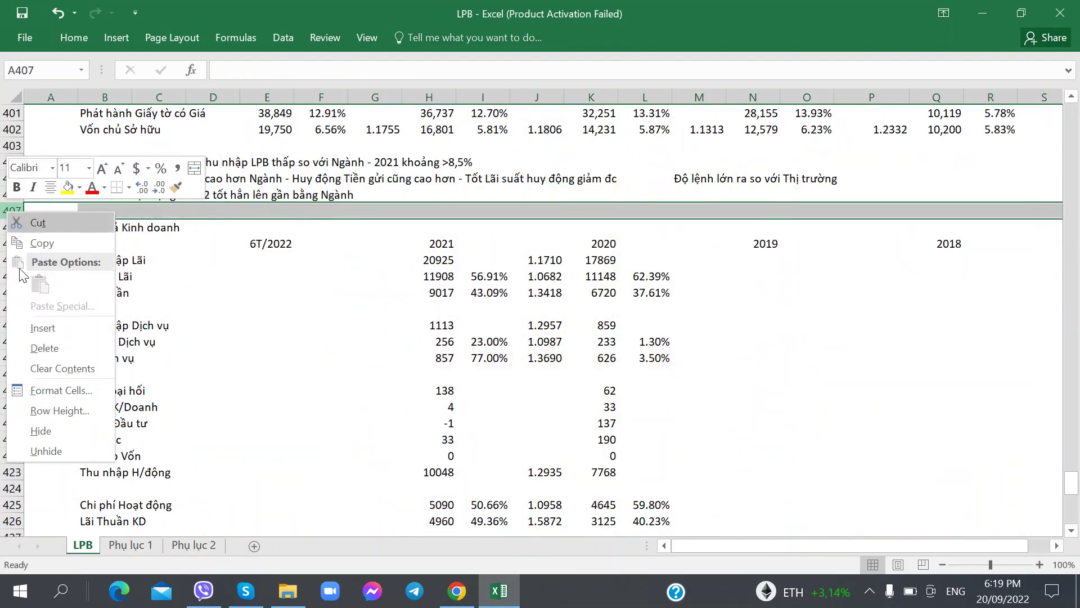
left_click(39, 321)
left_click(104, 309)
- Enter the note "Lãi TT thuế - Sau thuế LPB tăng tốt hơn Ngành - 2021/2022" in B407
left_click(102, 211)
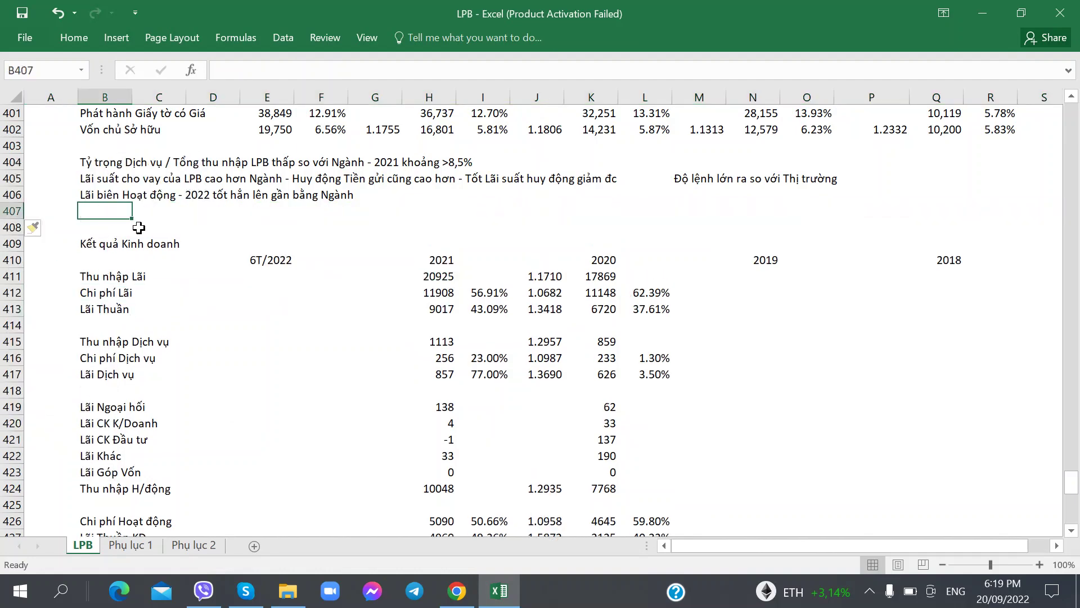
type("Lãi sau")
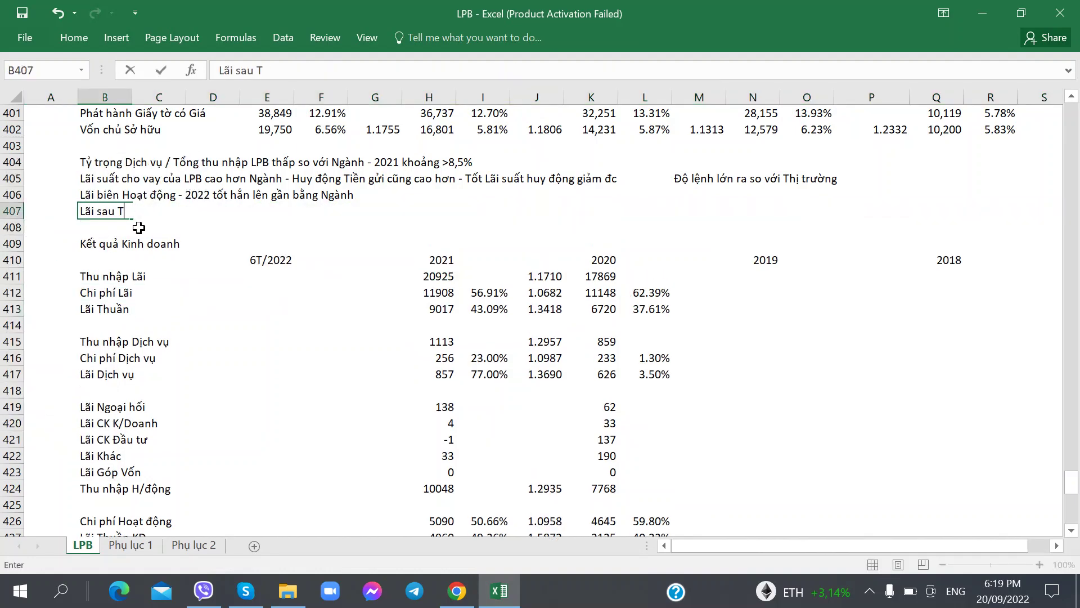
type("T thue- Sau")
type("Sau thuế L")
type("PB tăng")
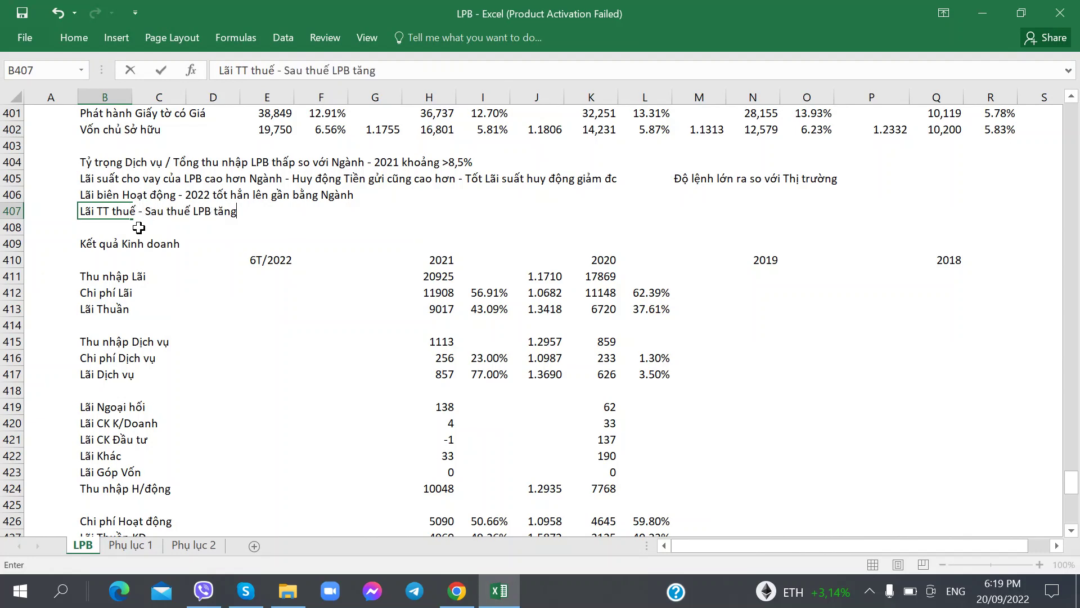
type(" tốt hơn Ngành - 202")
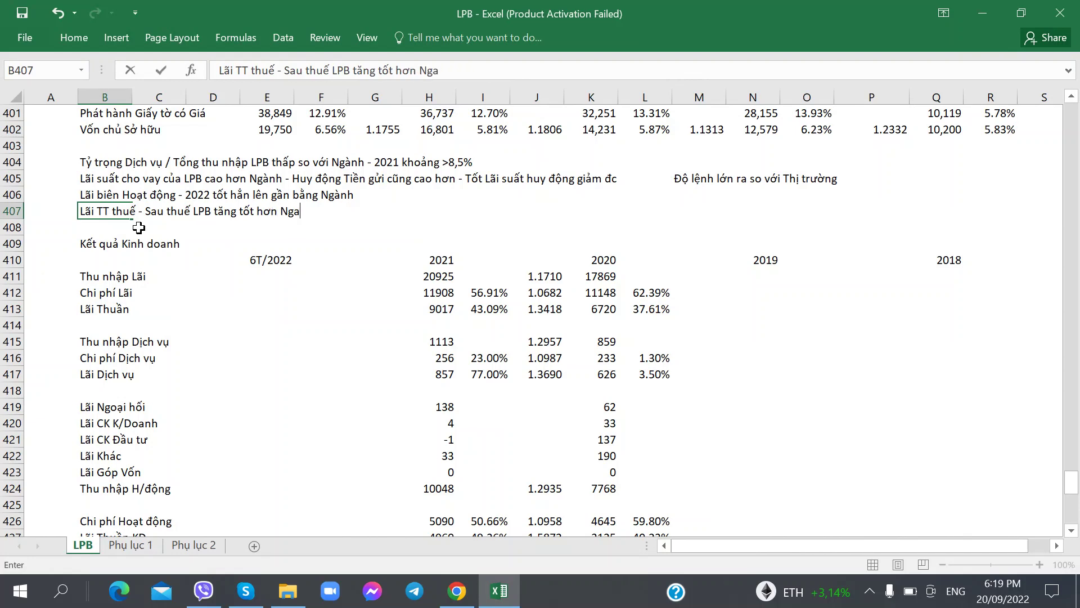
type("1/2022")
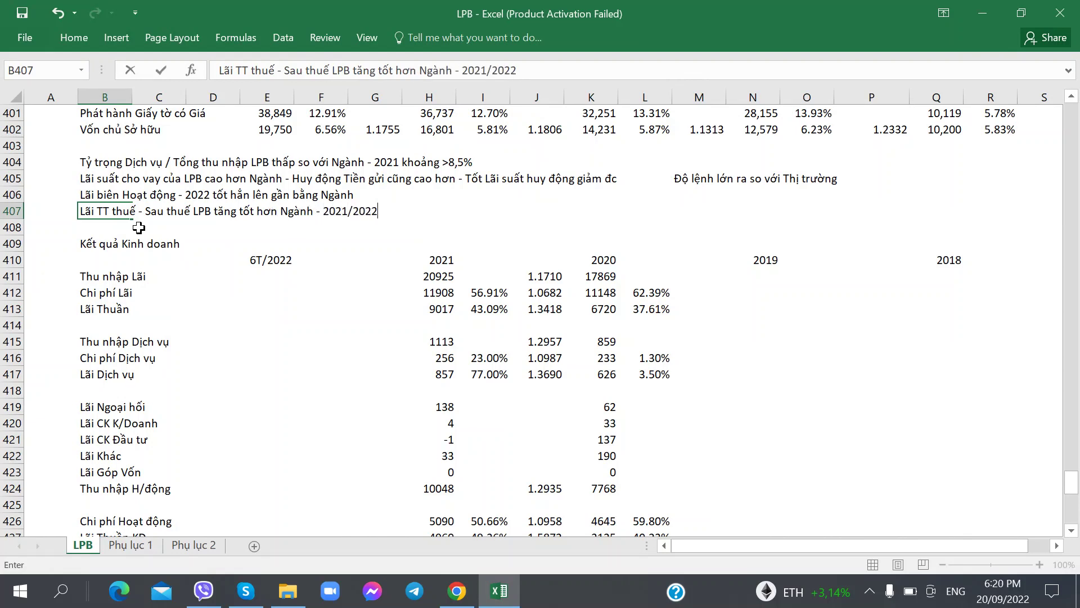
key("Return")
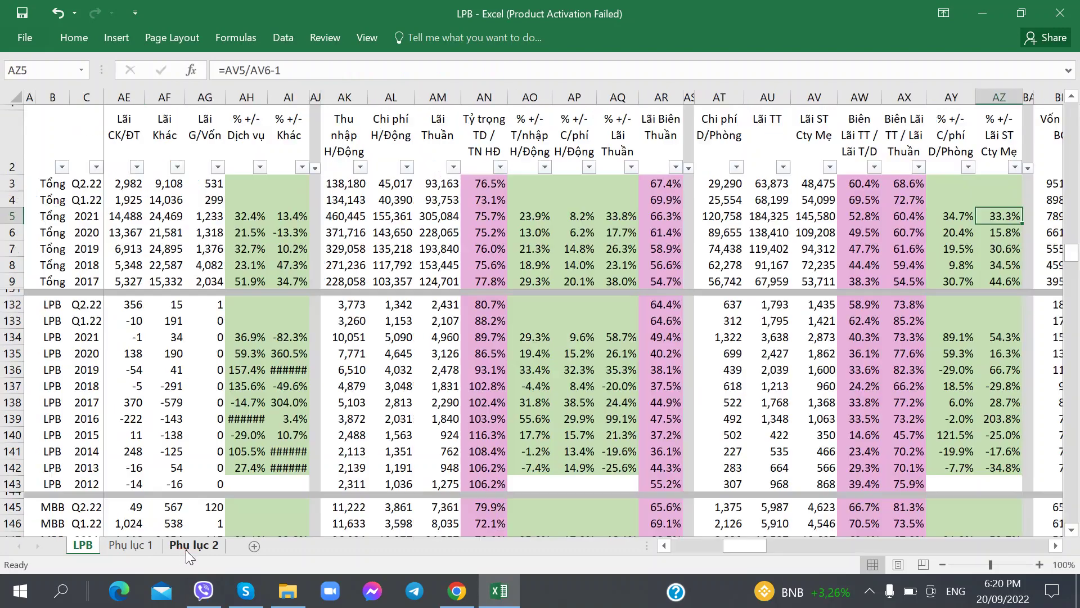
- Compare the sector's and LPB's after-tax profit for 2021 and 2022 quarters on Phụ lục 2, and return to the LPB sheet's income statement
left_click(193, 544)
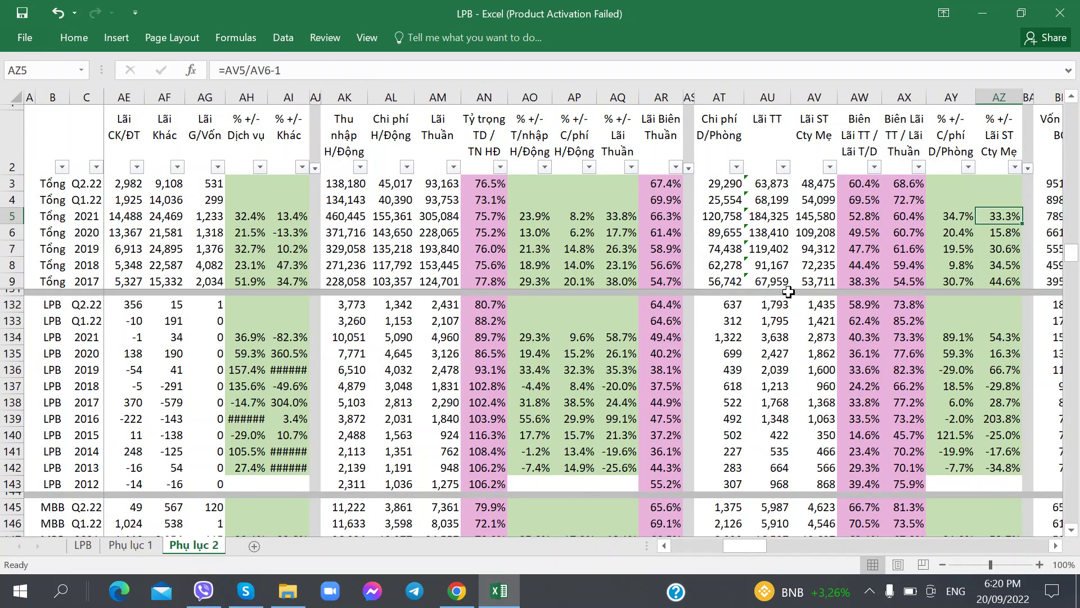
left_click(825, 219)
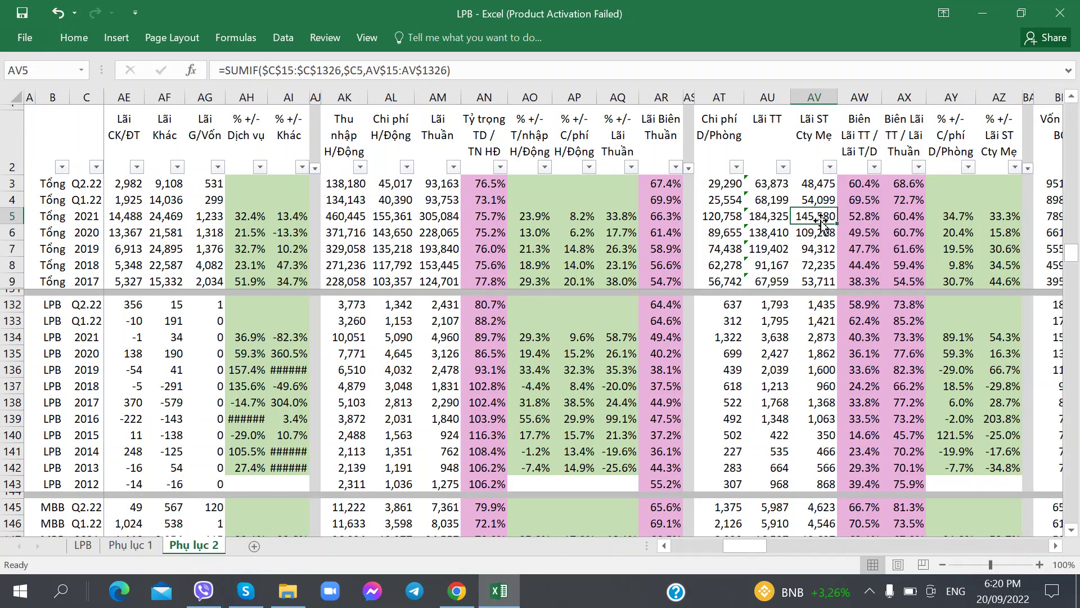
left_click(819, 201)
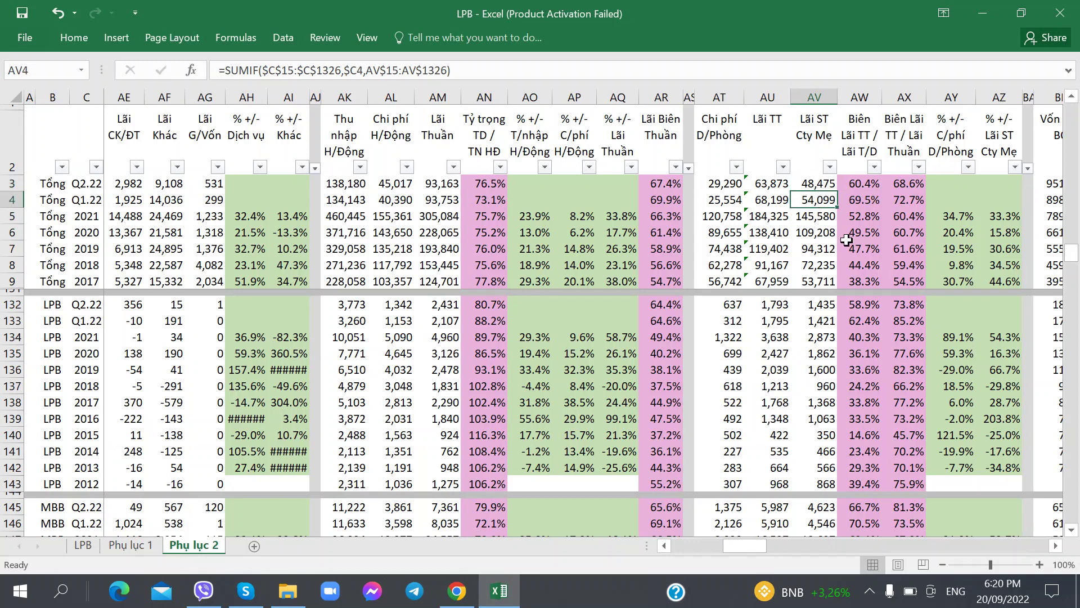
left_click(829, 339)
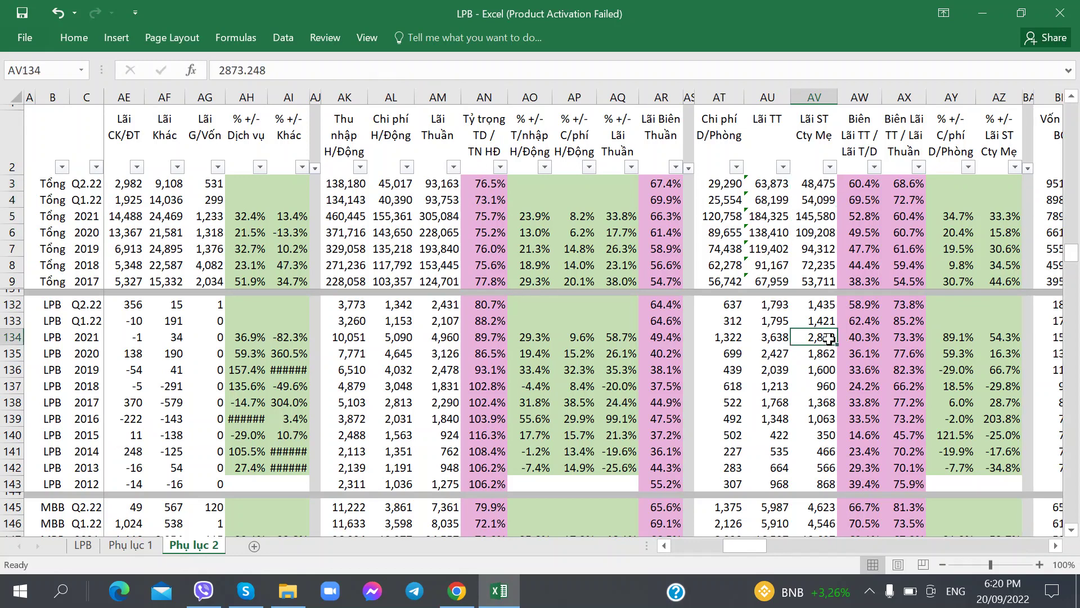
left_click(832, 305)
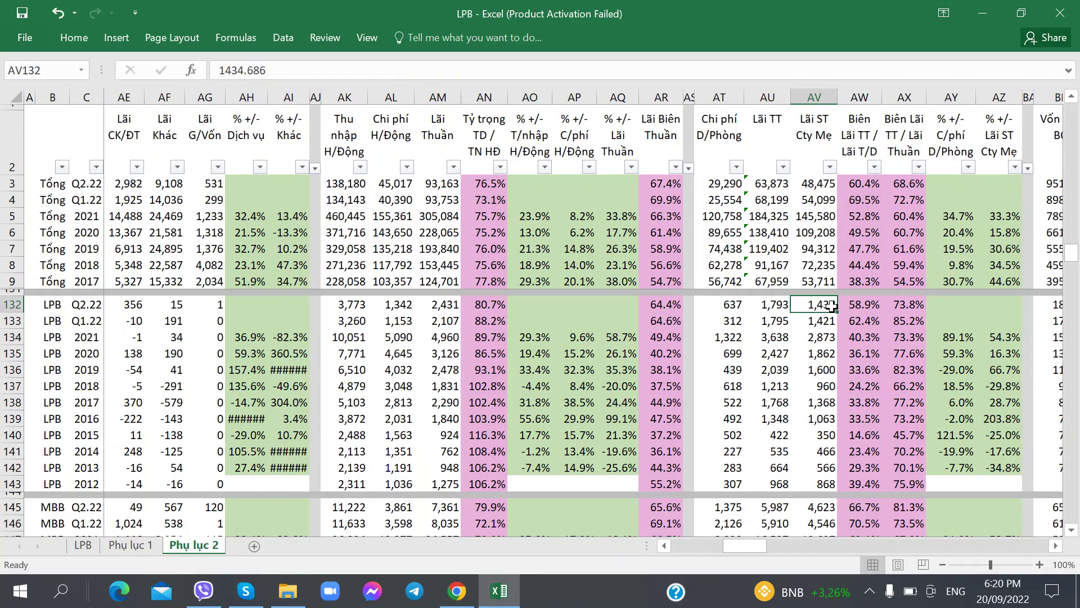
left_click(824, 335)
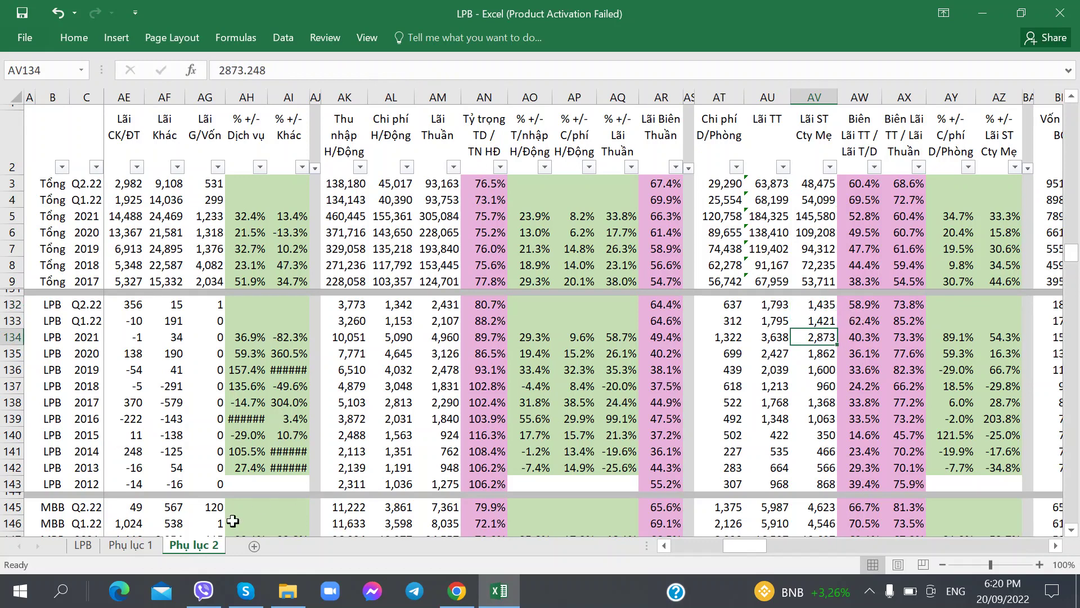
left_click(85, 546)
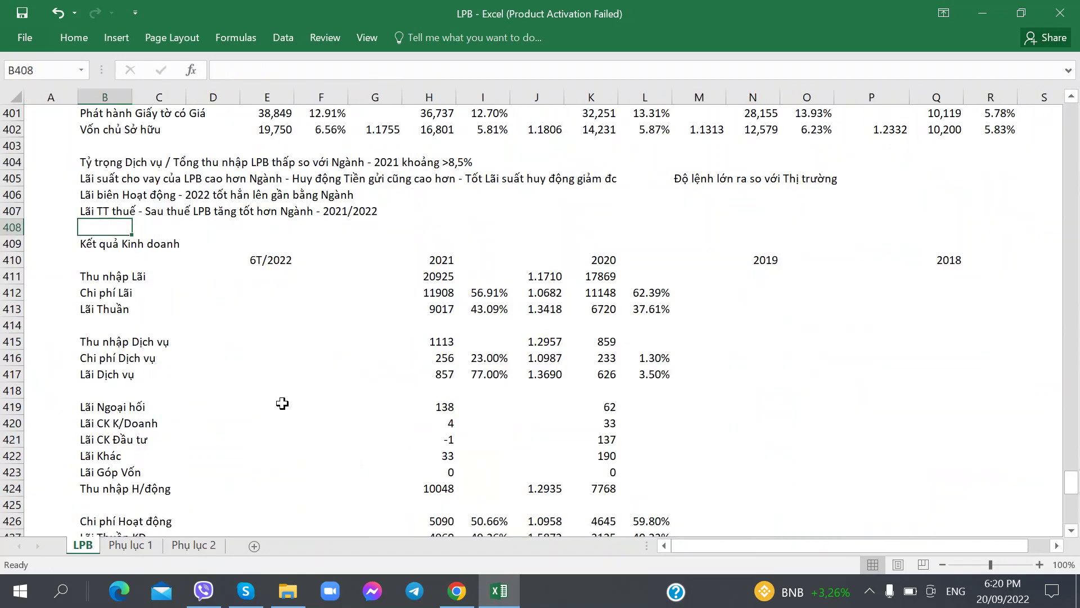
scroll(287, 403, "down", 7)
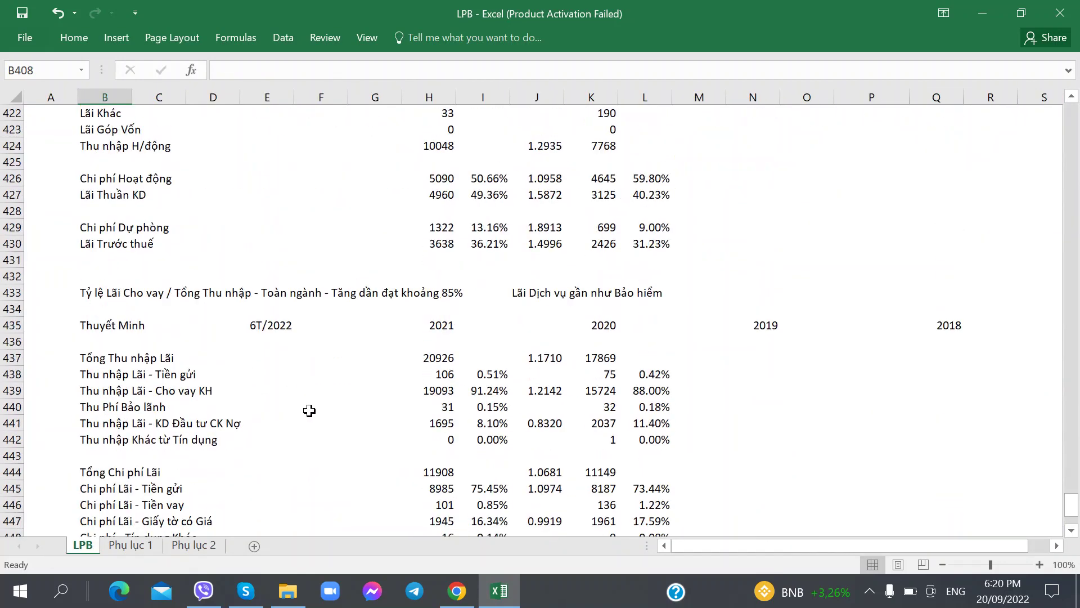
- Look up LPB's credit risk provision expense for 2021 and 2020 in the LPB_21CN_BCTC_KT.pdf report in Chrome
scroll(309, 411, "up", 3)
left_click(103, 377)
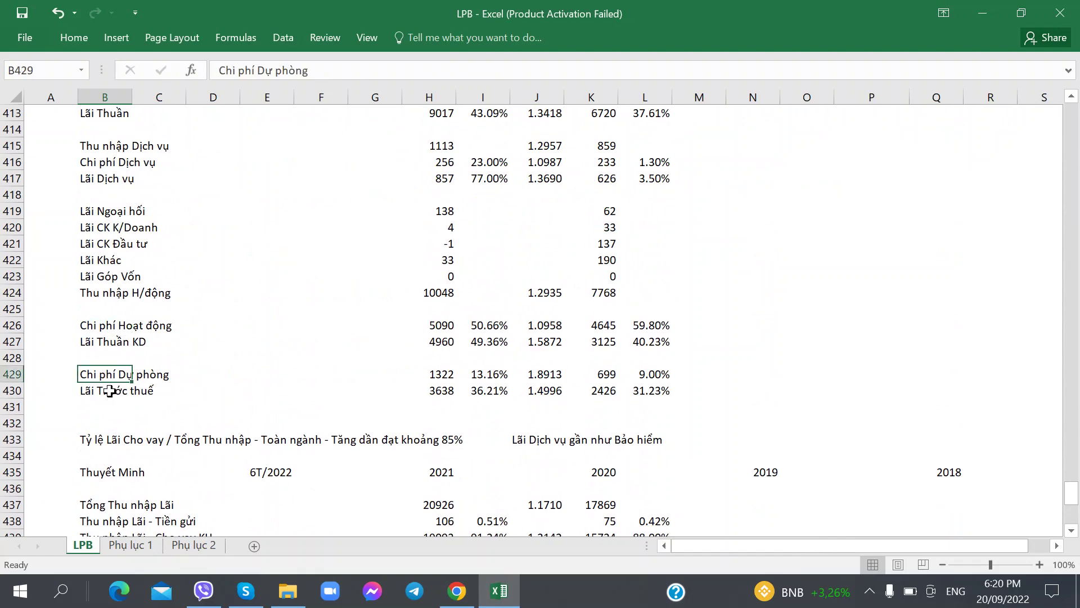
key("alt+Tab")
left_click(400, 17)
scroll(363, 292, "down", 6)
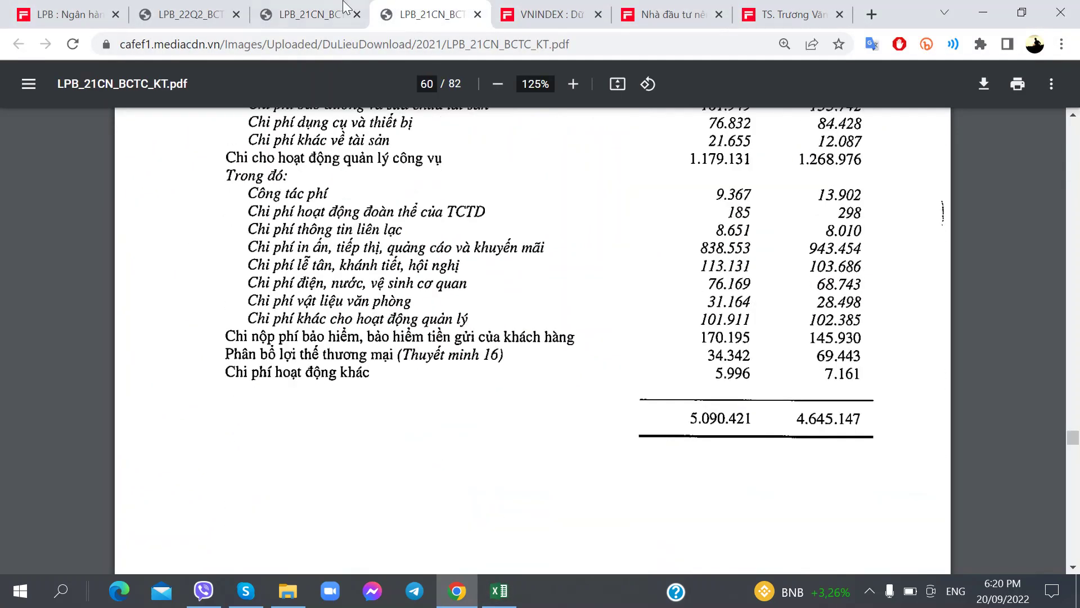
key("ctrl+shift+Tab")
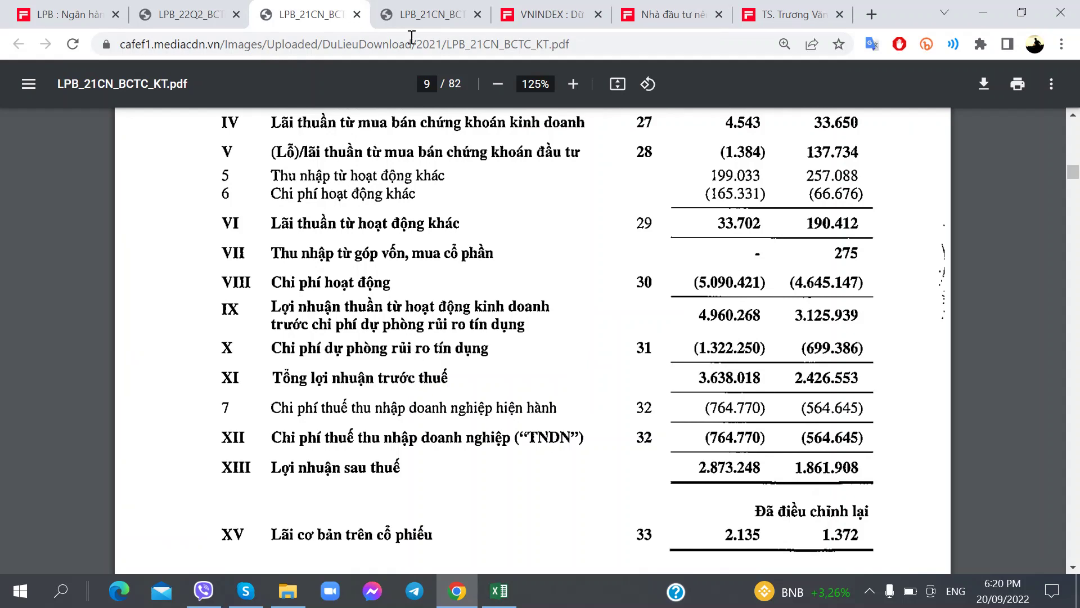
left_click(416, 20)
- Examine the general and specific customer loan loss provision movements for 2021 and 2020 in note 10 of the report
scroll(445, 304, "down", 12)
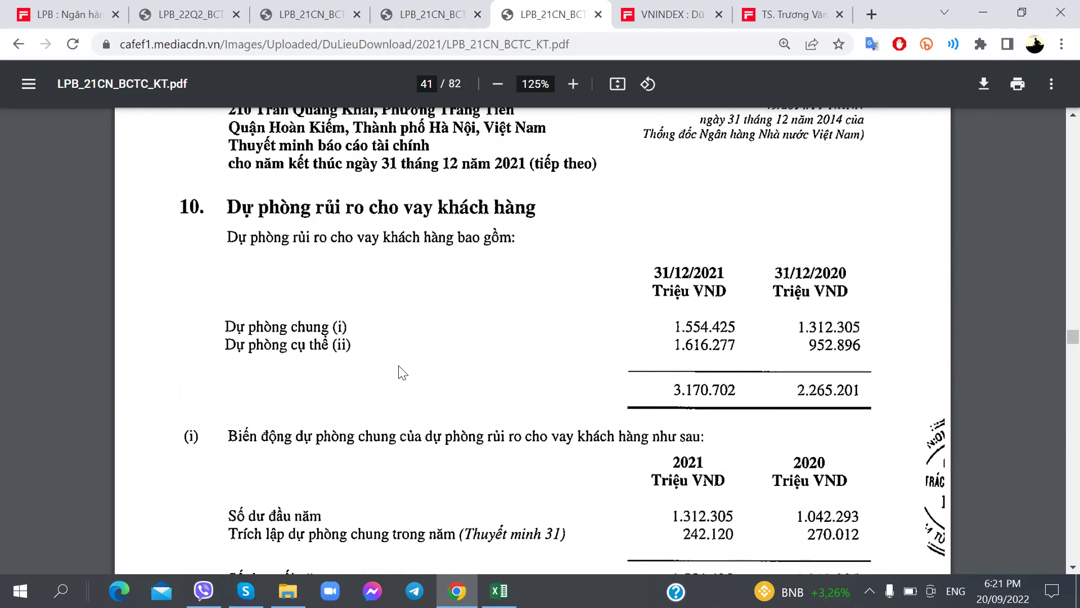
scroll(401, 354, "down", 2)
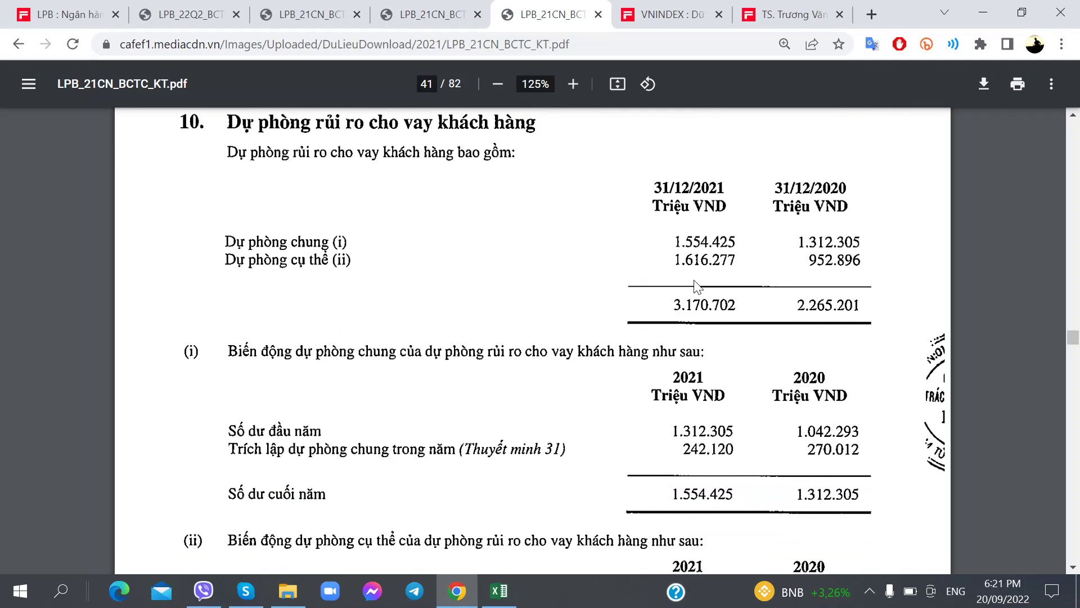
scroll(701, 286, "down", 3)
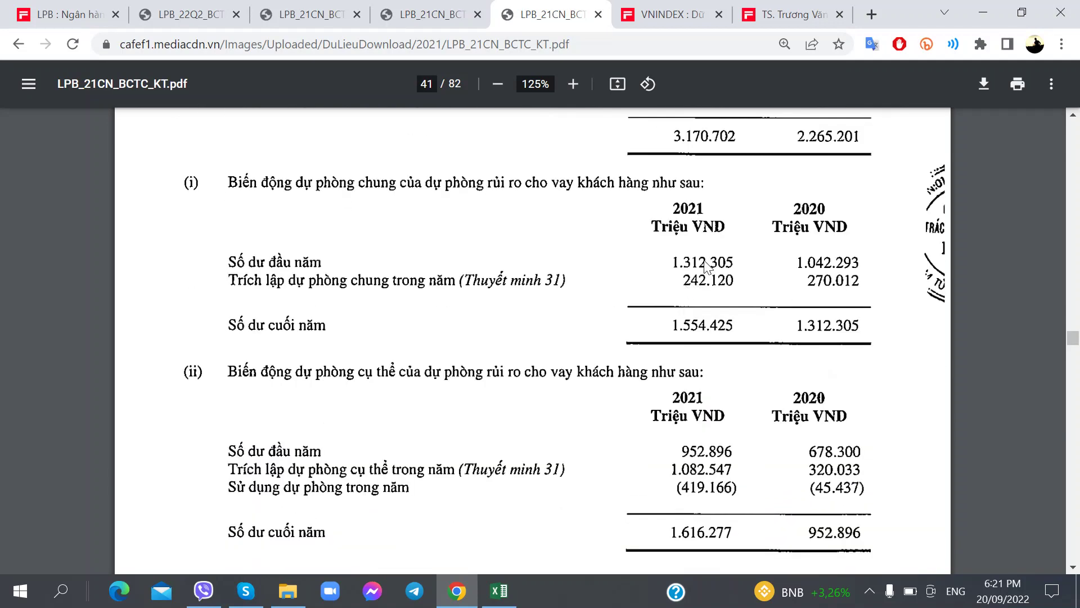
scroll(534, 346, "down", 3)
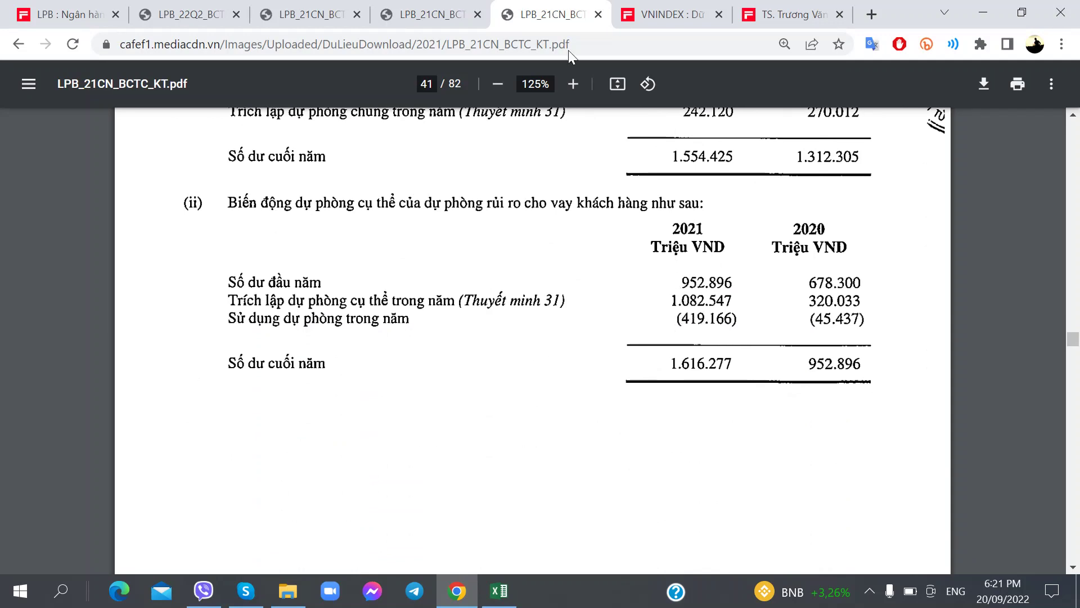
left_click(445, 12)
left_click(619, 12)
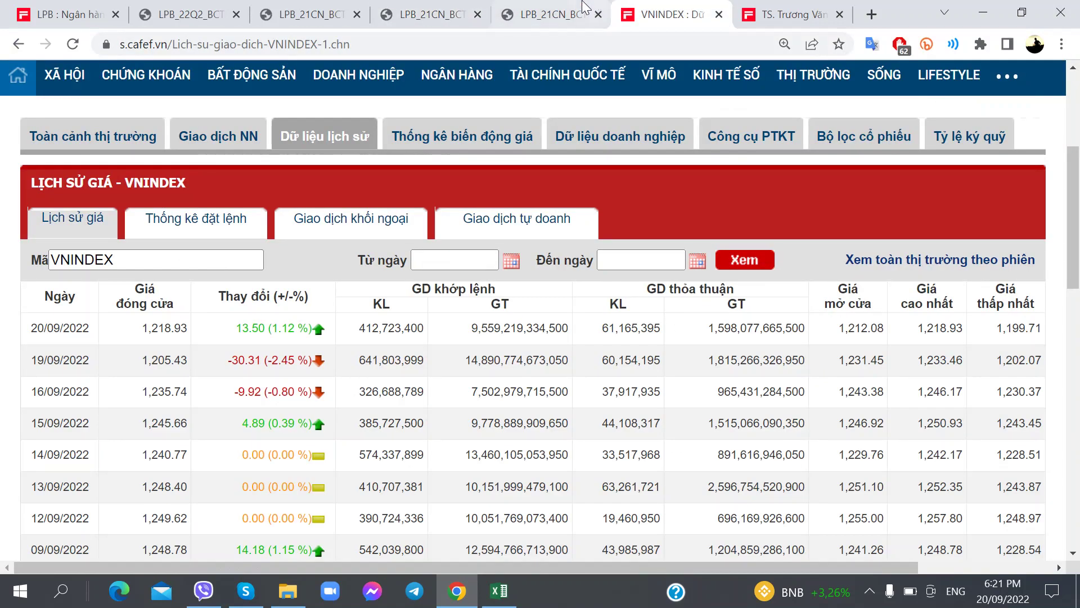
left_click(585, 7)
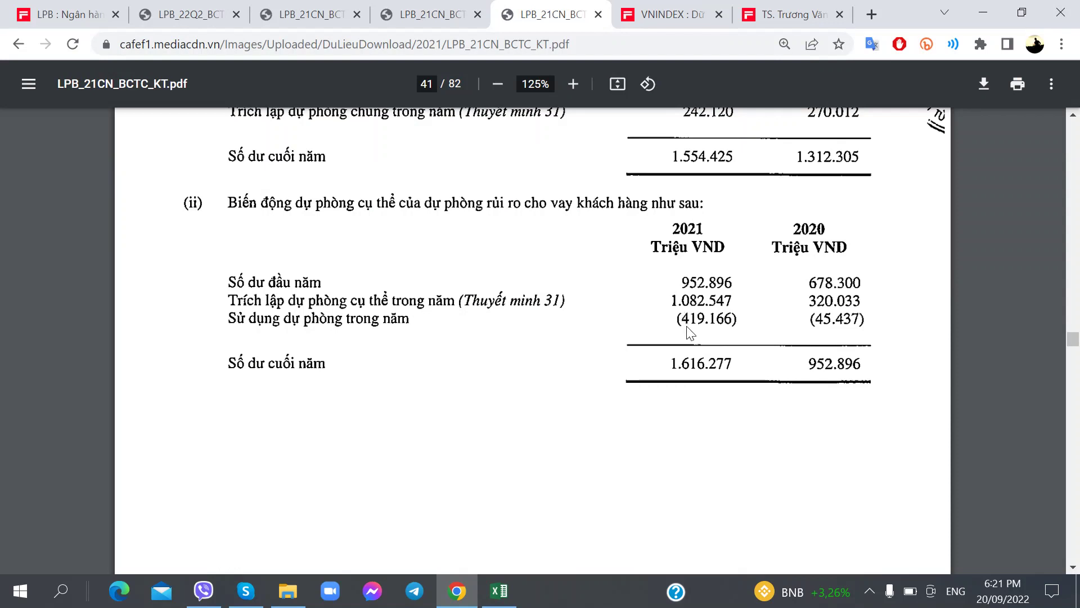
- Review credit risk provision expense in note 31 and the income statement, and return to the LPB sheet in Excel
left_click(414, 14)
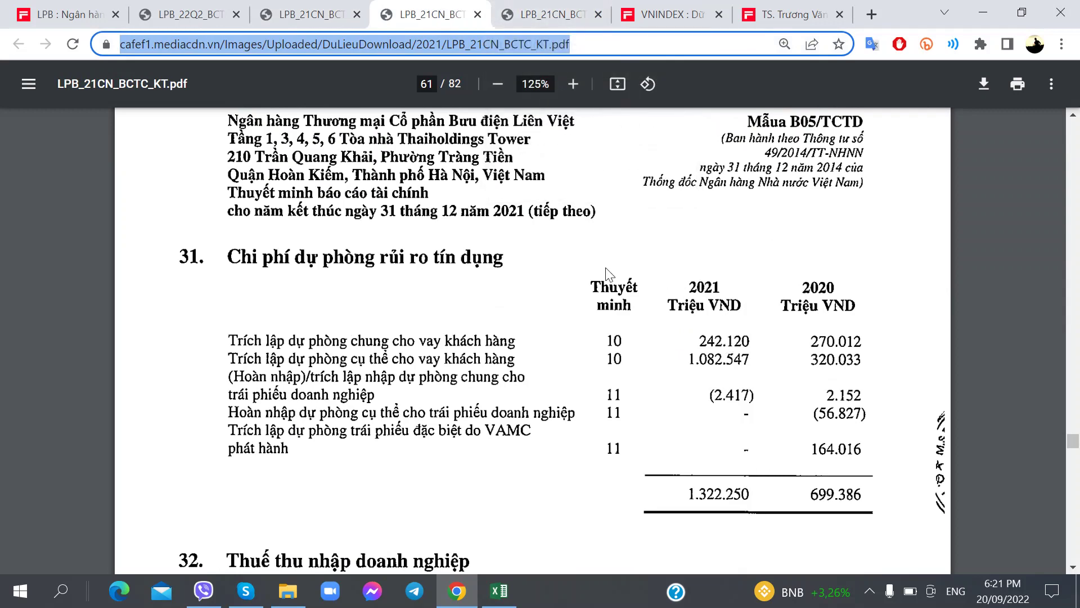
left_click(294, 17)
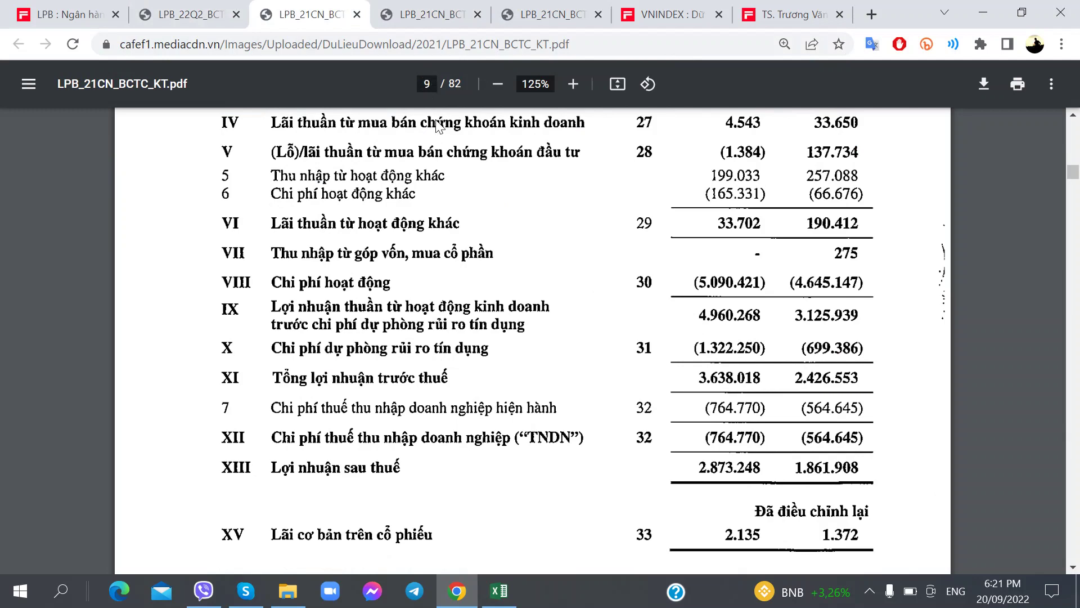
left_click(498, 590)
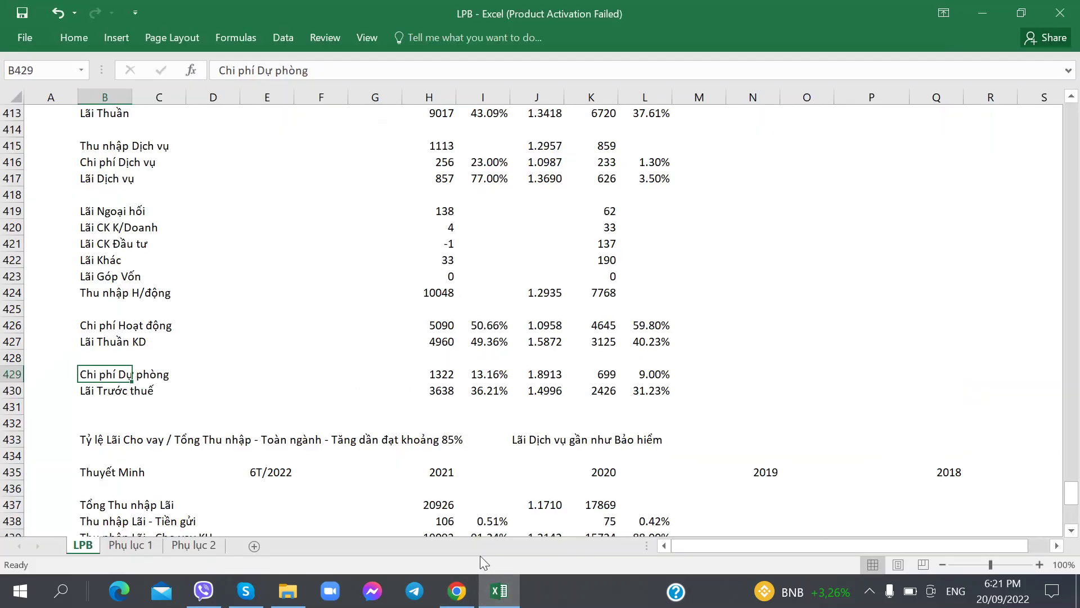
key("alt+Tab")
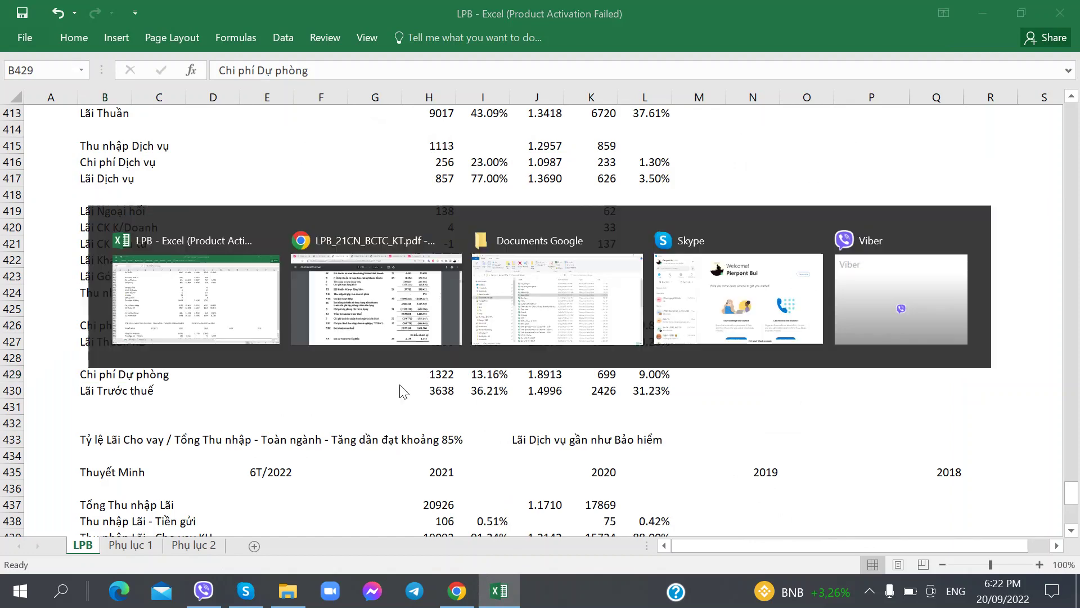
key("alt+Tab")
- Compare the 2021 and 2020 provision expense, operating expense share and operating income growth in the LPB sheet's income statement
left_click(436, 374)
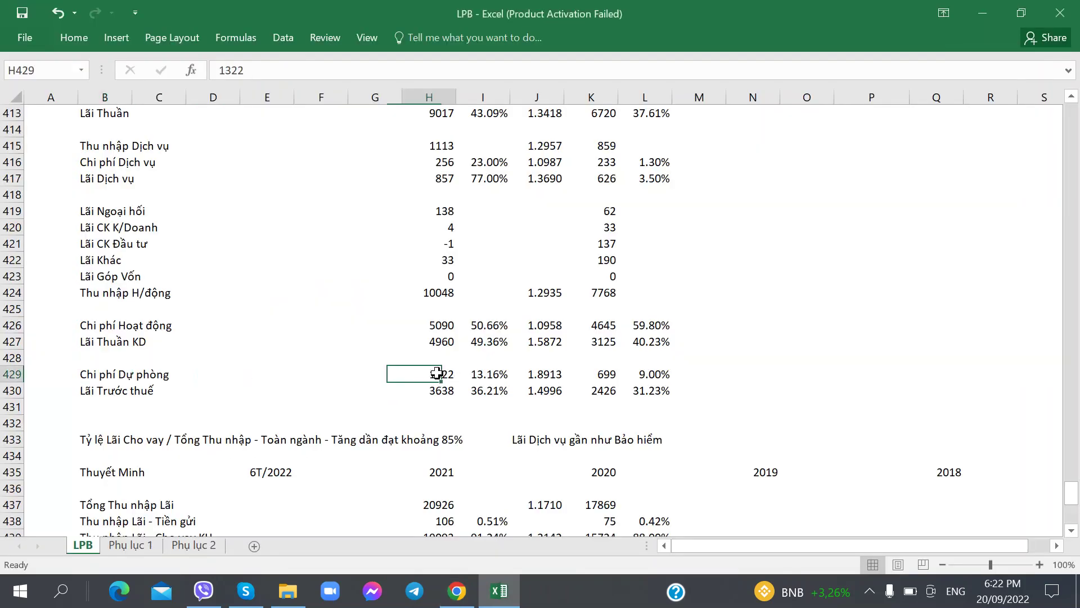
left_click(646, 375)
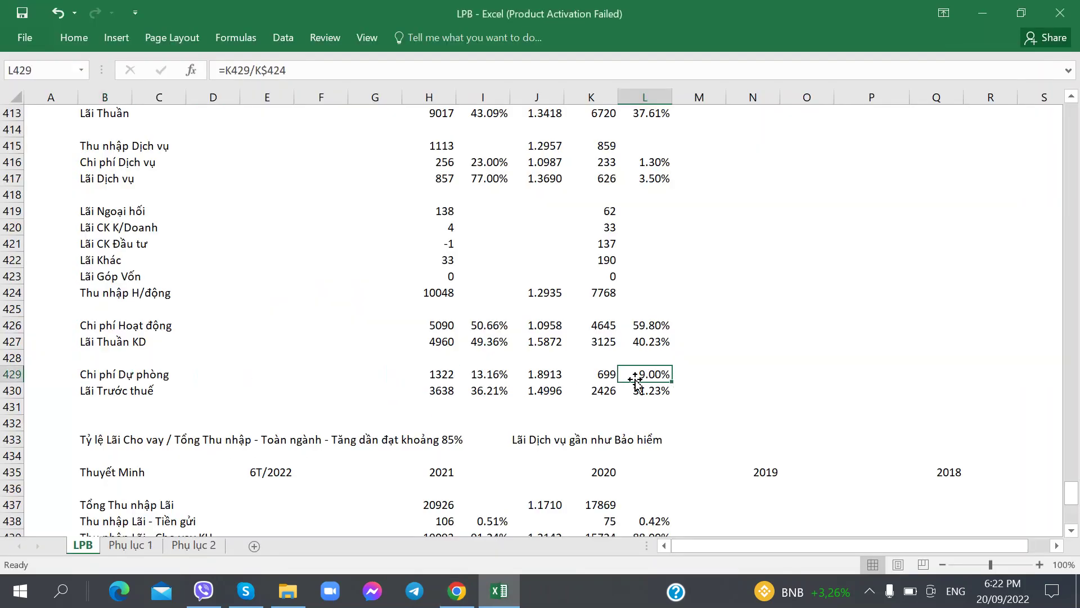
left_click(475, 375)
left_click(444, 291)
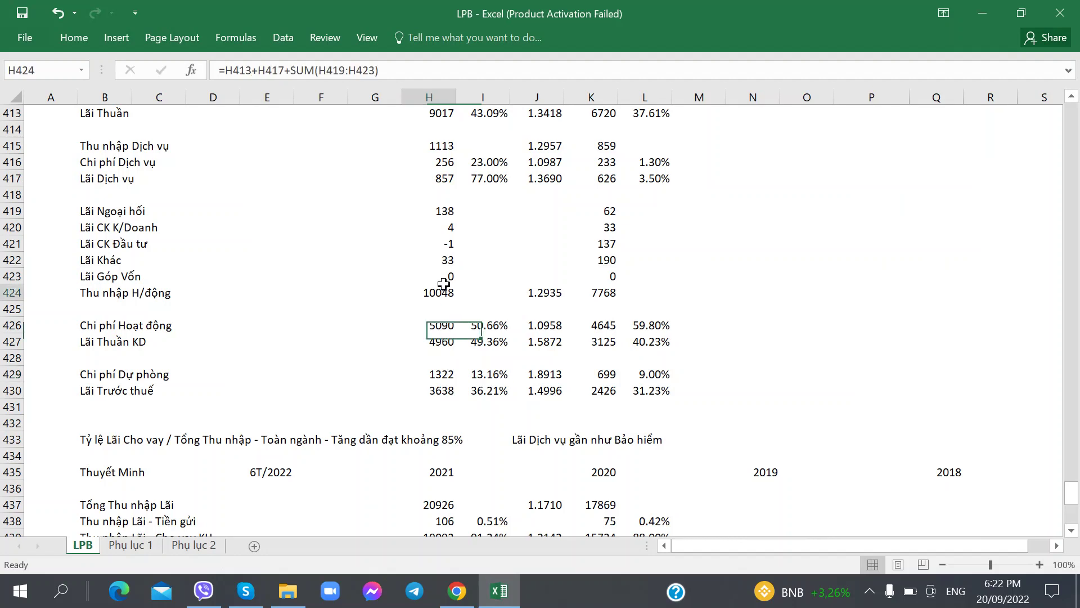
left_click(460, 404)
left_click(449, 394)
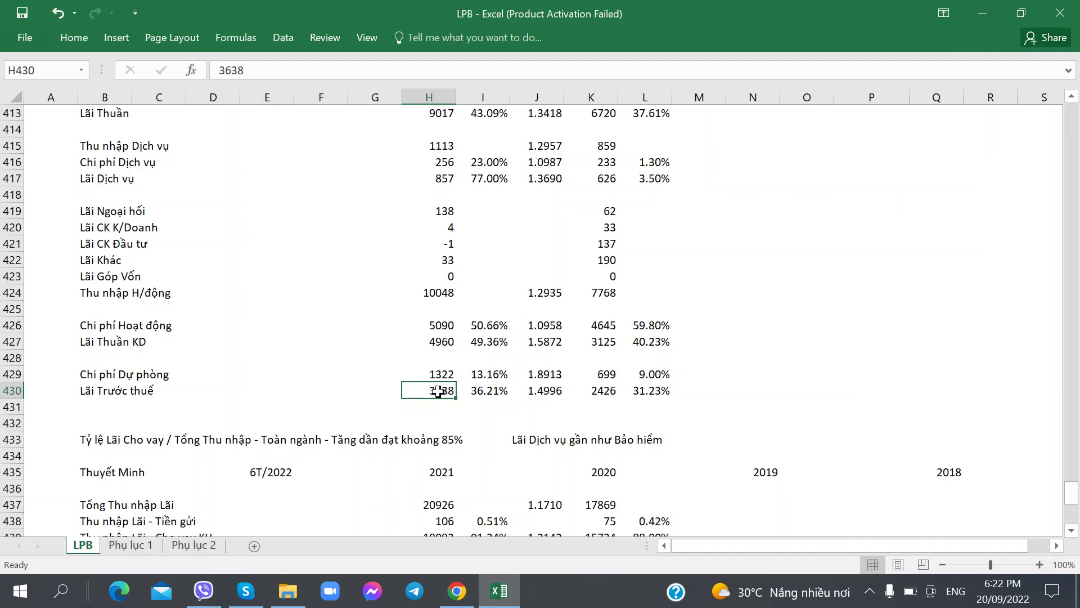
left_click(487, 324)
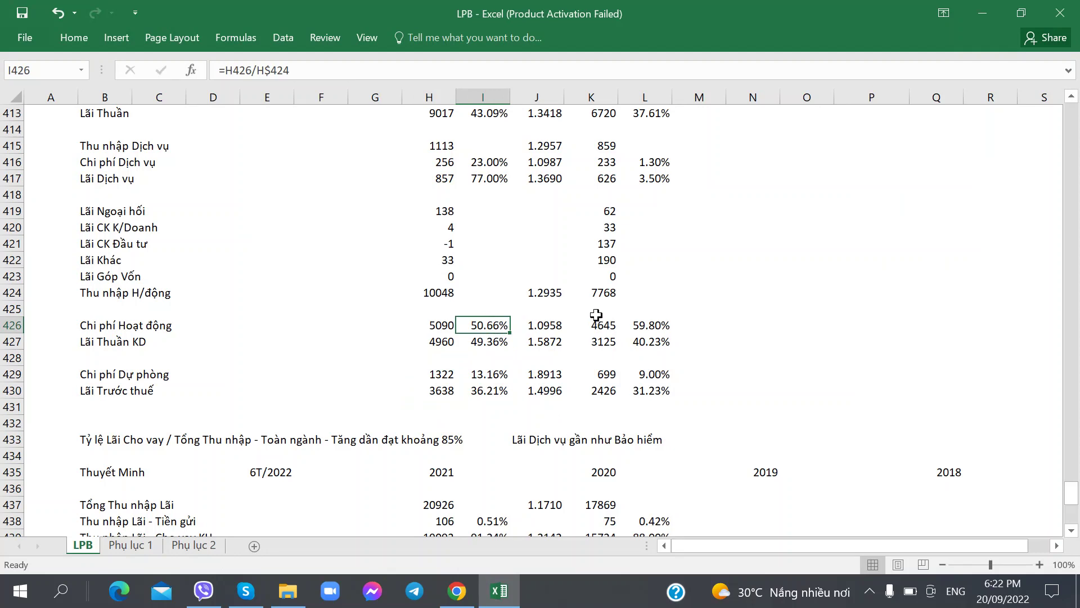
left_click(532, 292)
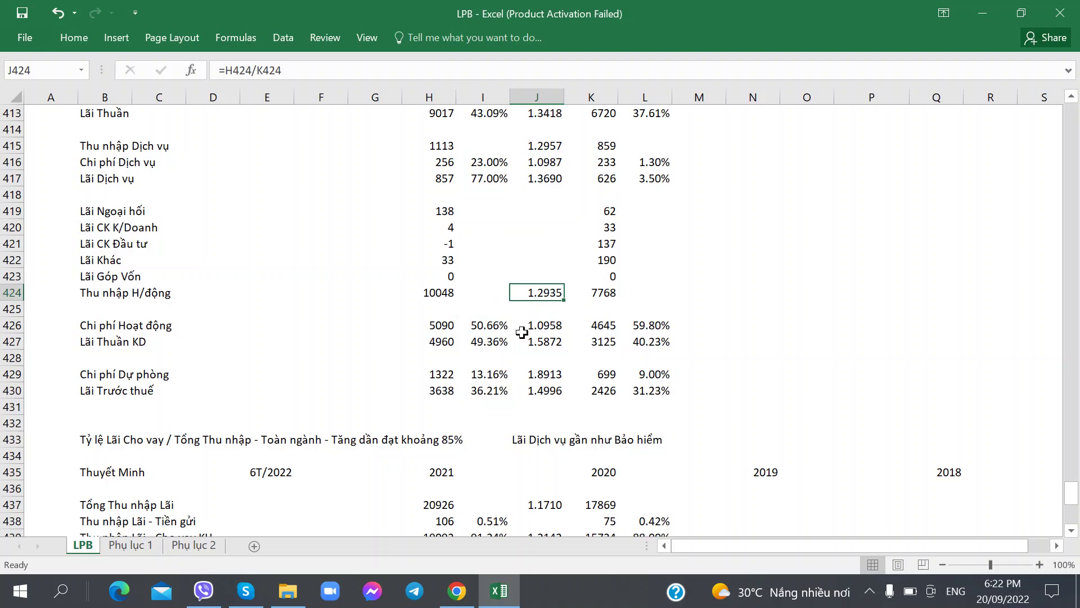
- Examine the 2021 and 2020 operating expense breakdown in note 30 of the report, and return to the LPB sheet
key("alt+Tab")
left_click(471, 7)
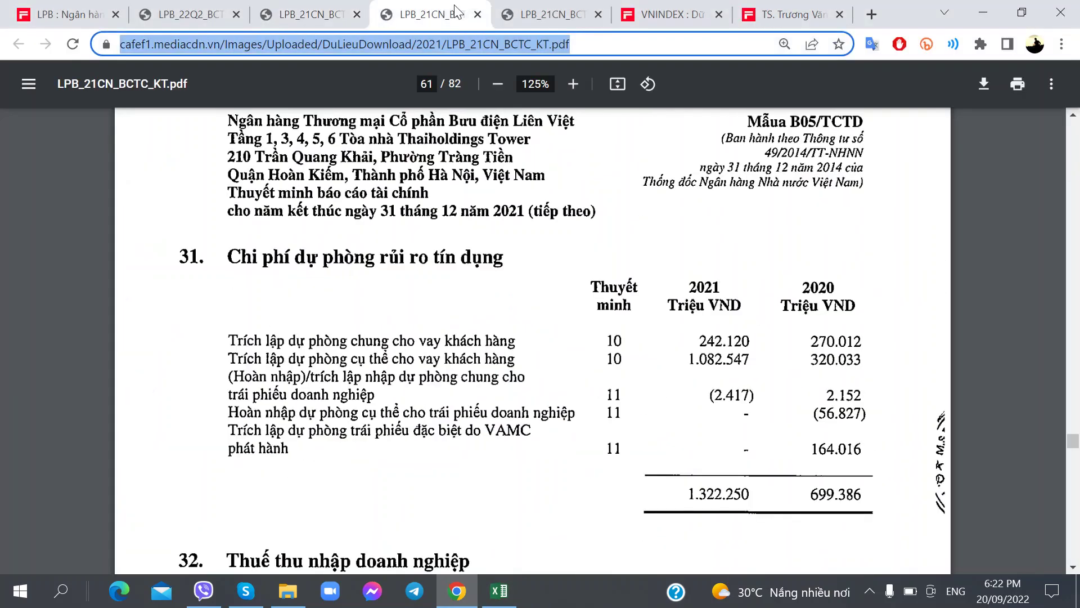
scroll(415, 337, "up", 12)
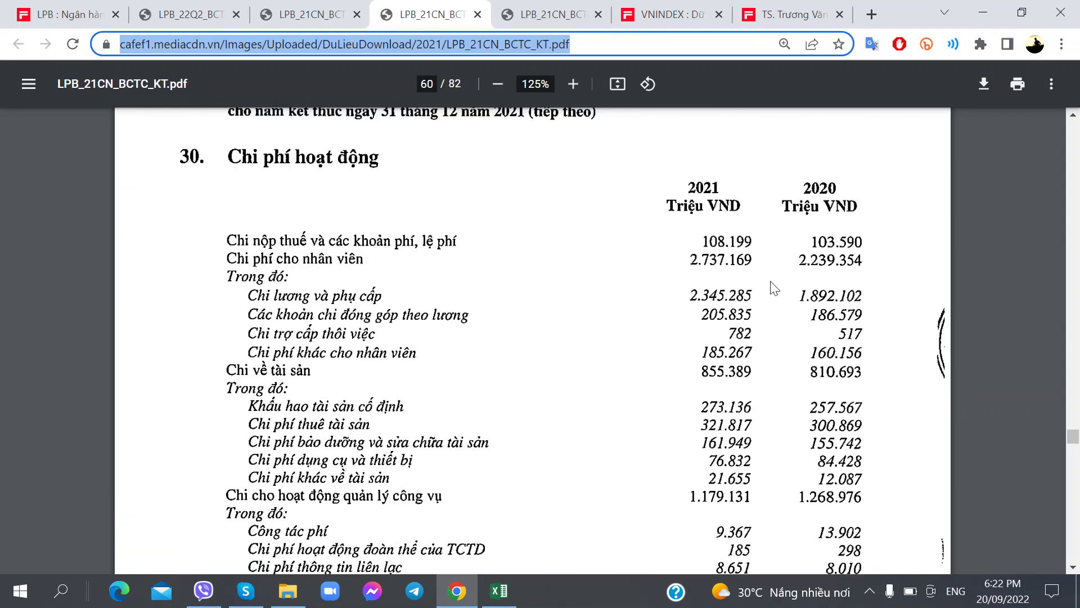
key("alt+Tab")
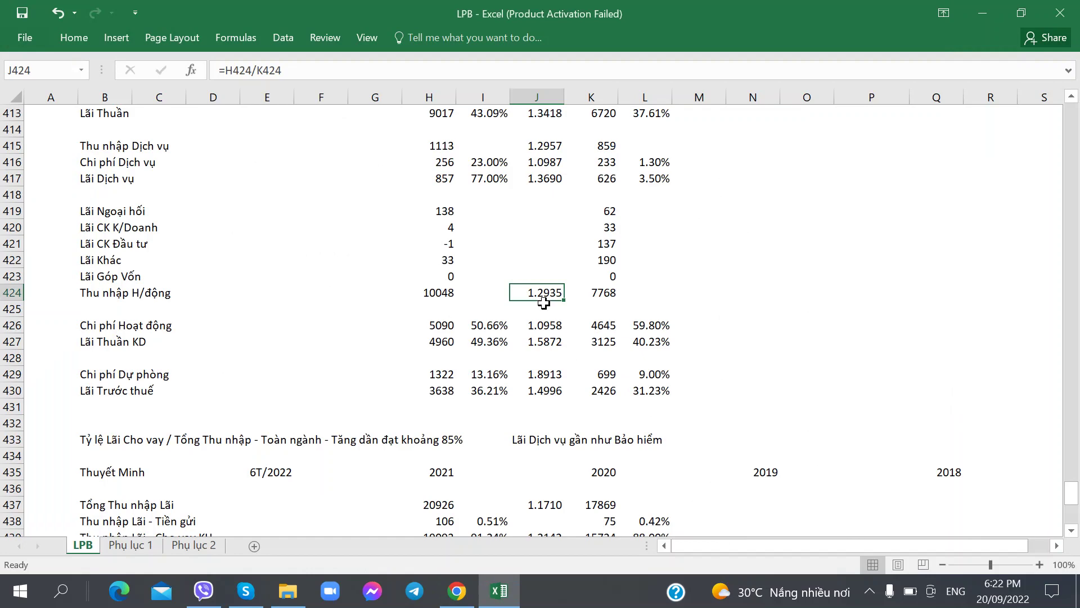
key("alt+Tab")
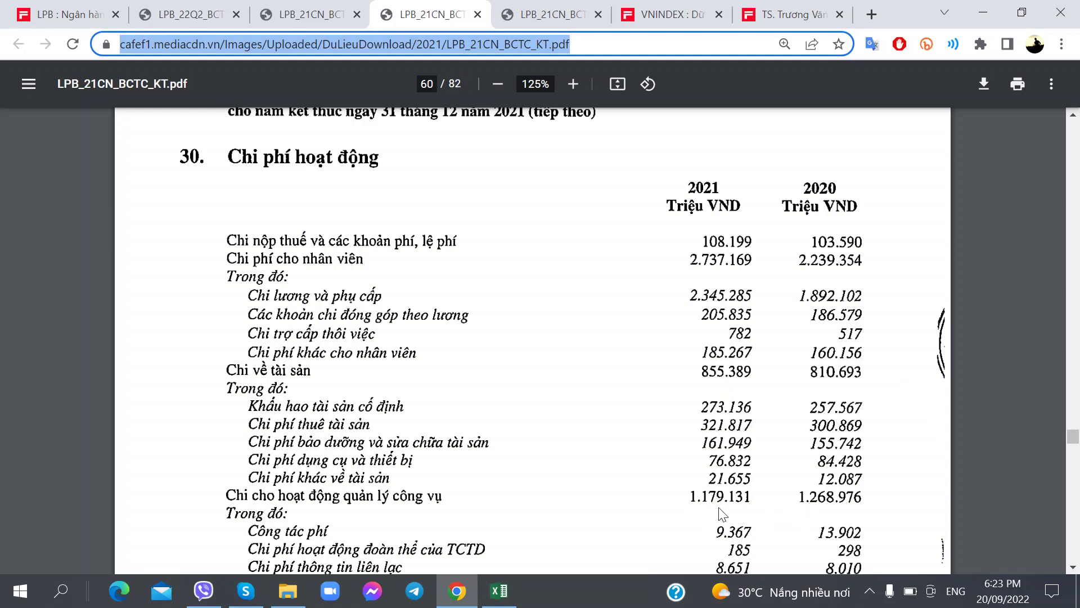
scroll(691, 463, "down", 2)
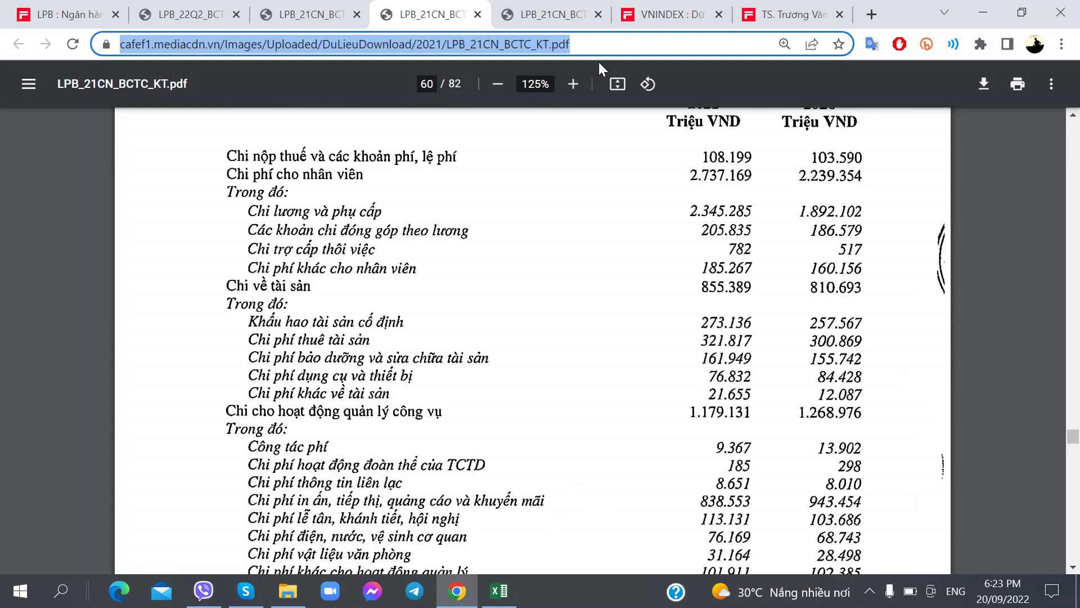
left_click(550, 10)
left_click(439, 9)
left_click(538, 8)
left_click(453, 9)
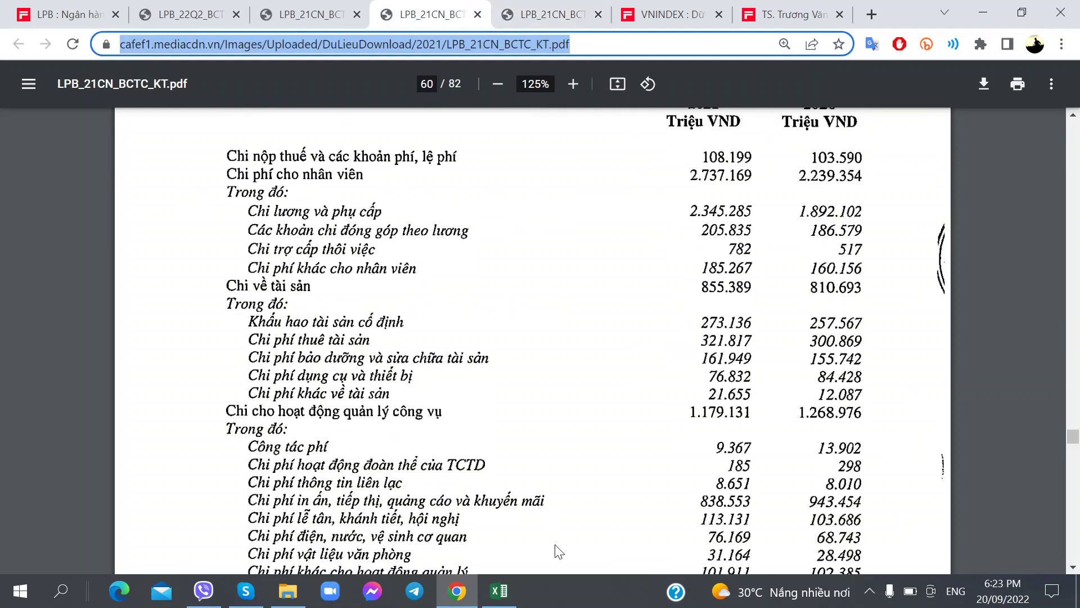
left_click(499, 591)
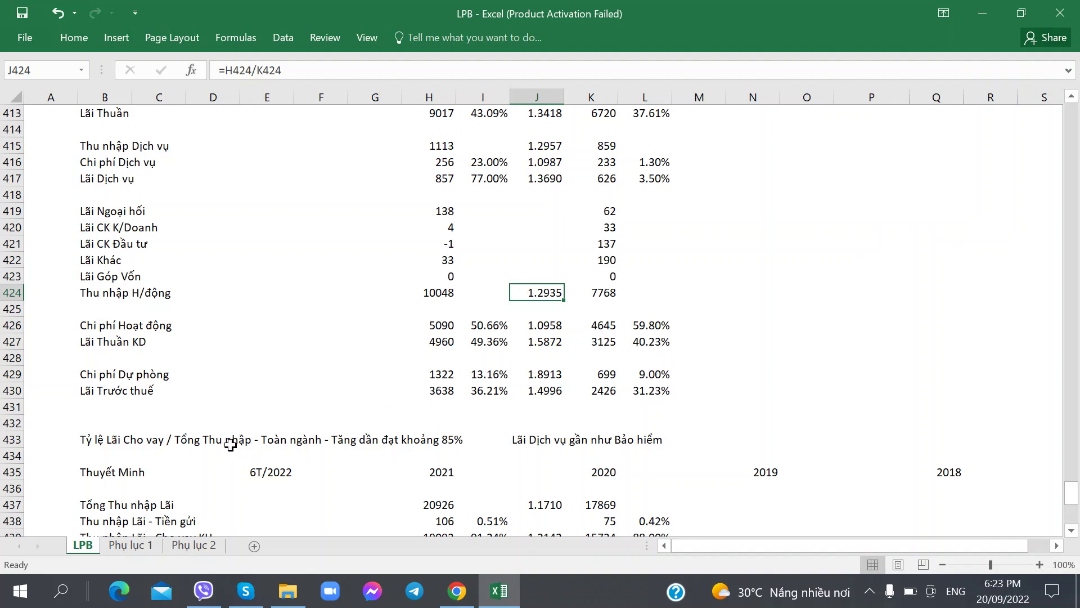
left_click(87, 405)
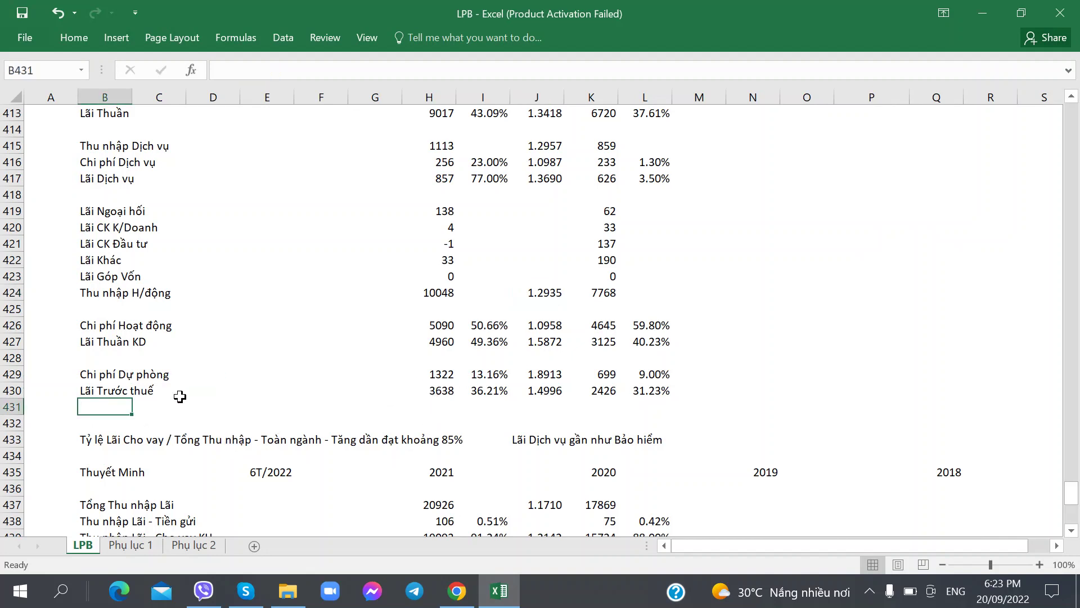
key("alt+Tab")
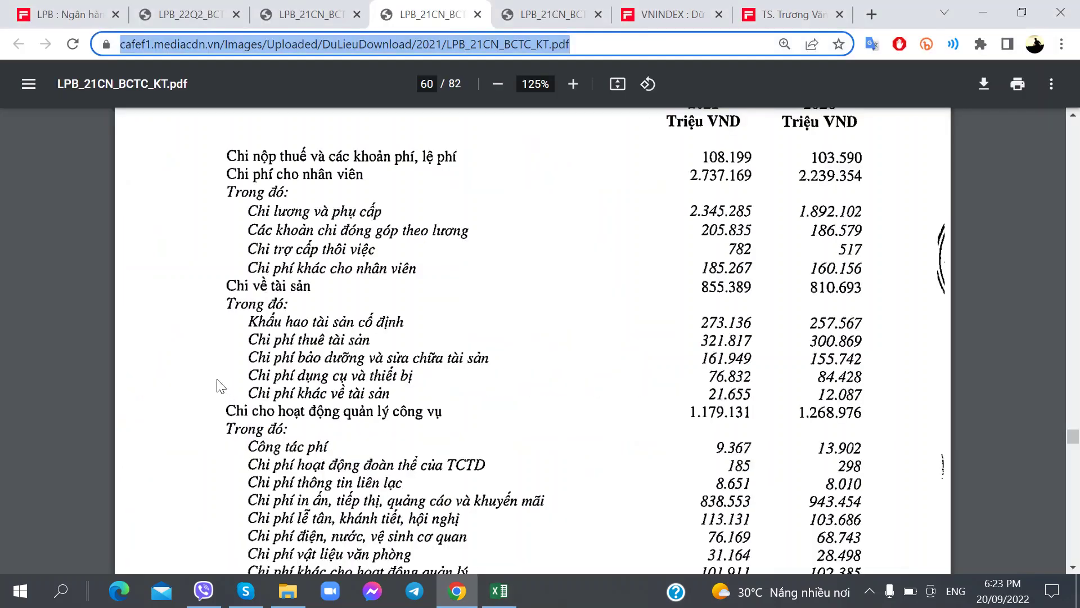
key("alt+Tab")
- Enter the note "Thu nhập hoạt động tăng nhanh hơn Chi phí Hoạt động" in I406, beside the operating margin note
scroll(160, 367, "up", 1)
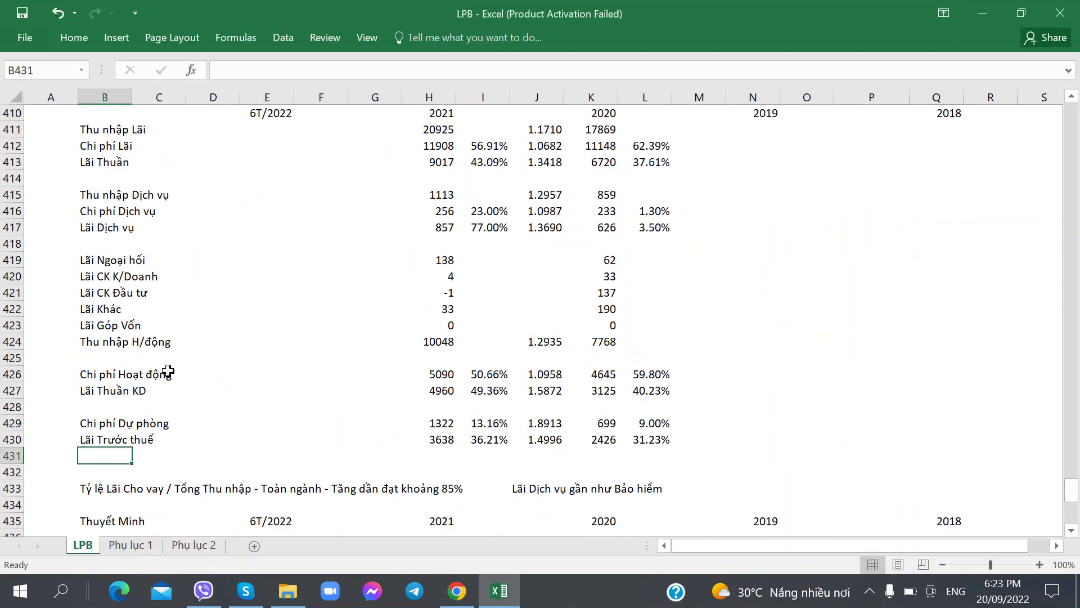
scroll(168, 352, "up", 3)
scroll(164, 329, "up", 1)
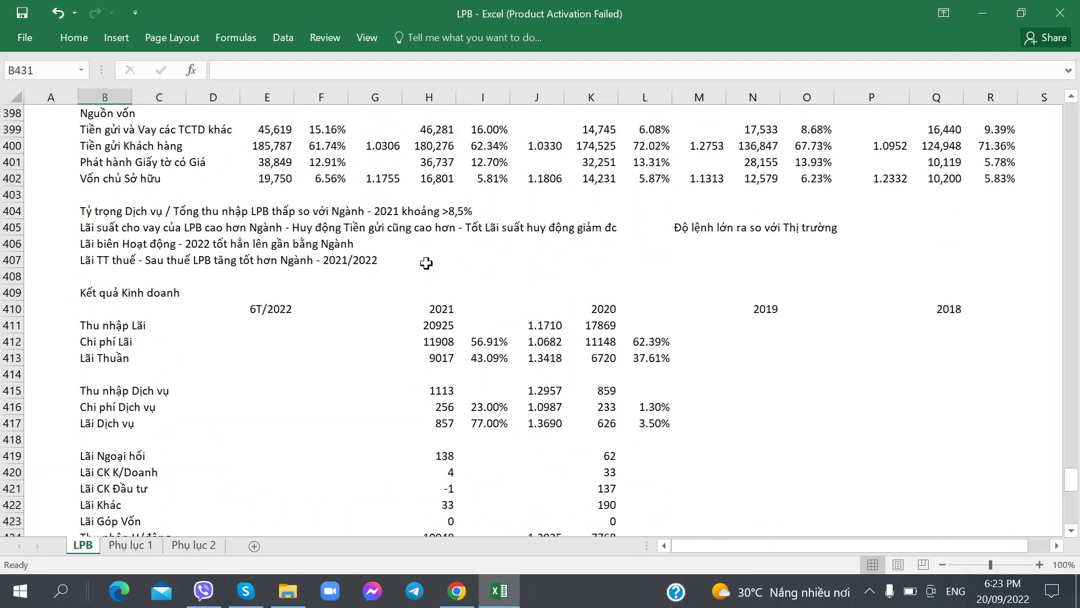
left_click(470, 244)
type("Thu nhập hoạt độ")
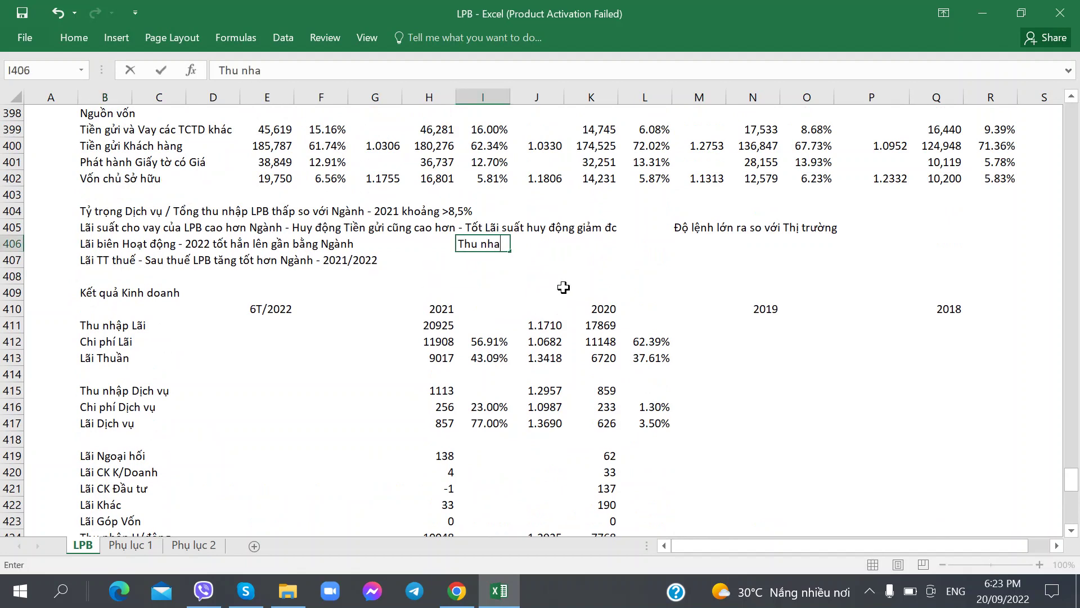
type("ng tăn")
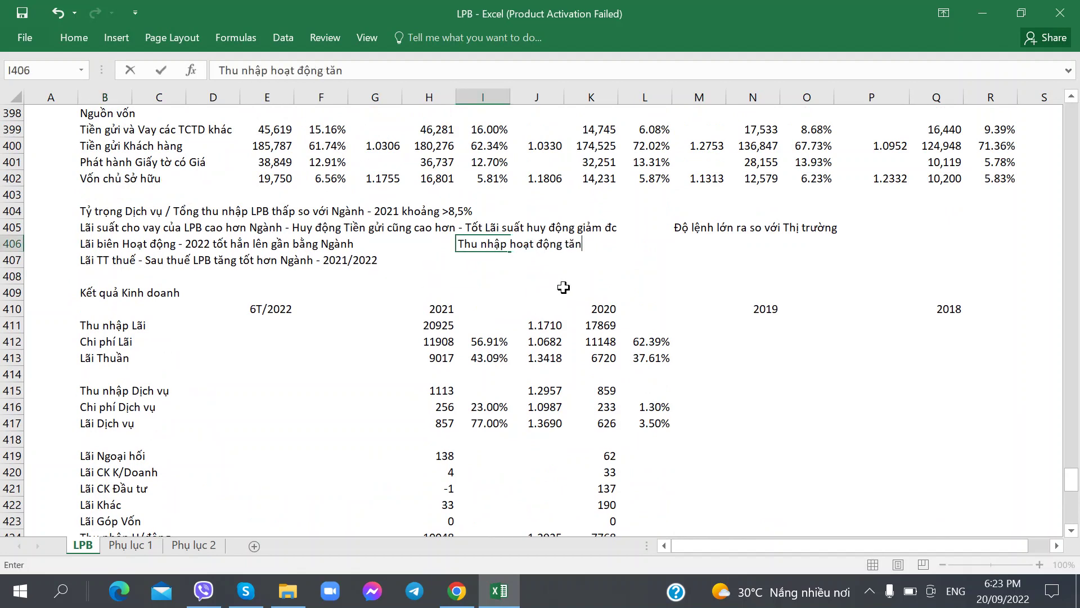
type("g nhanh hon Chi phi")
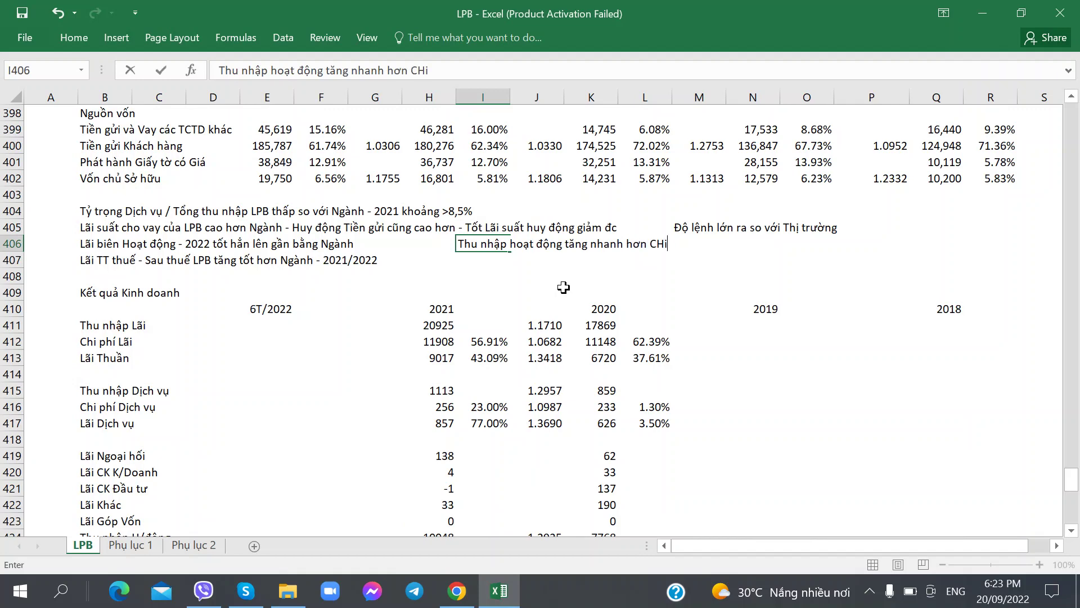
type(" Hoạt động")
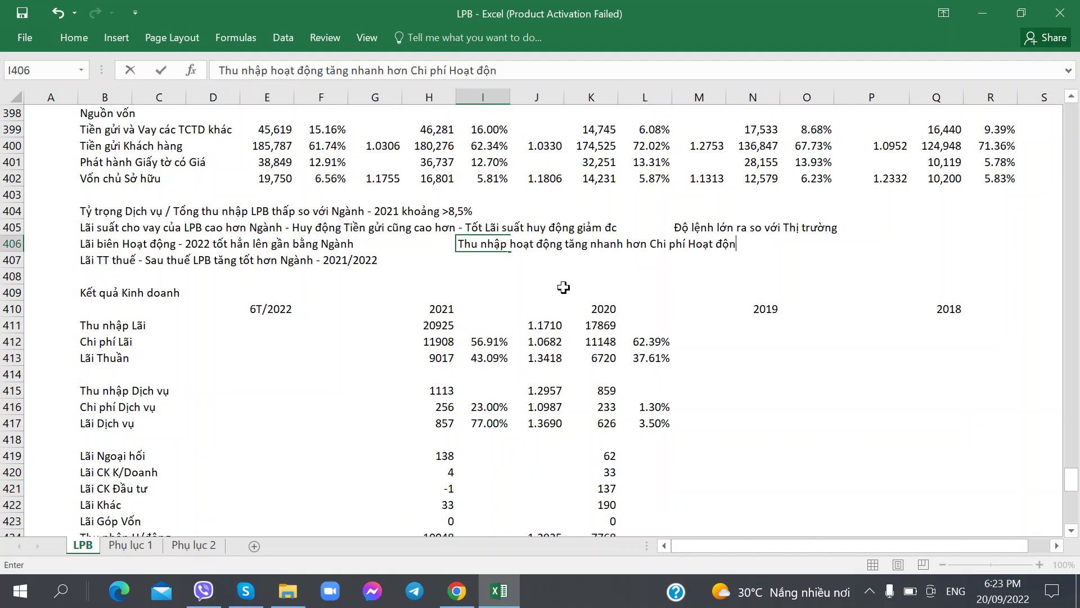
key("Return")
scroll(577, 278, "down", 7)
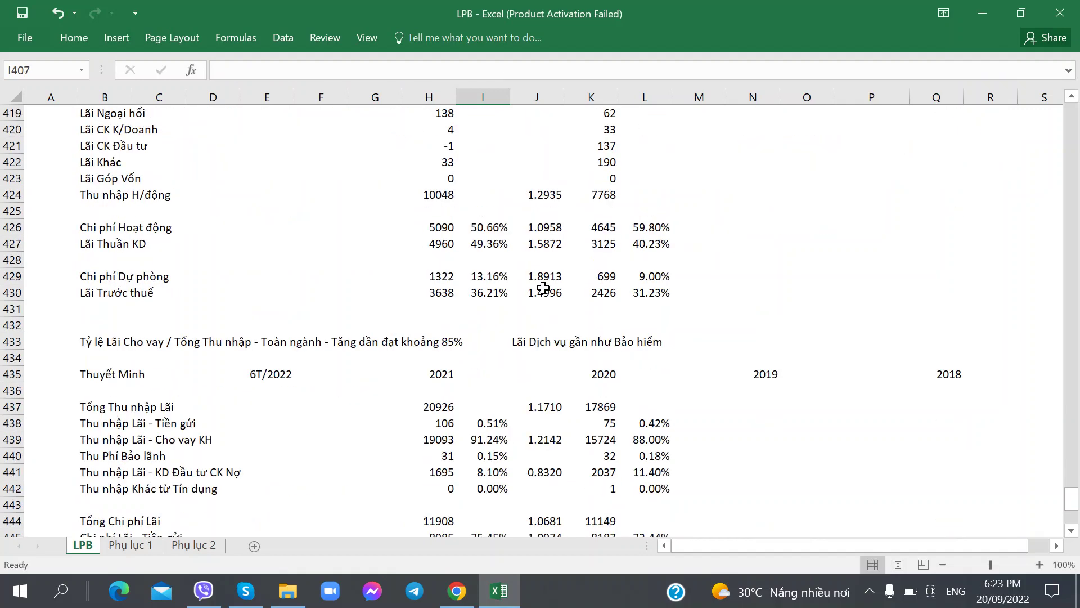
- Review the income statement rows and extend the note in I406 with "- Át được Nợ xấu tăng (Chi Tài sản giảm -"
scroll(543, 288, "down", 3)
scroll(542, 281, "up", 6)
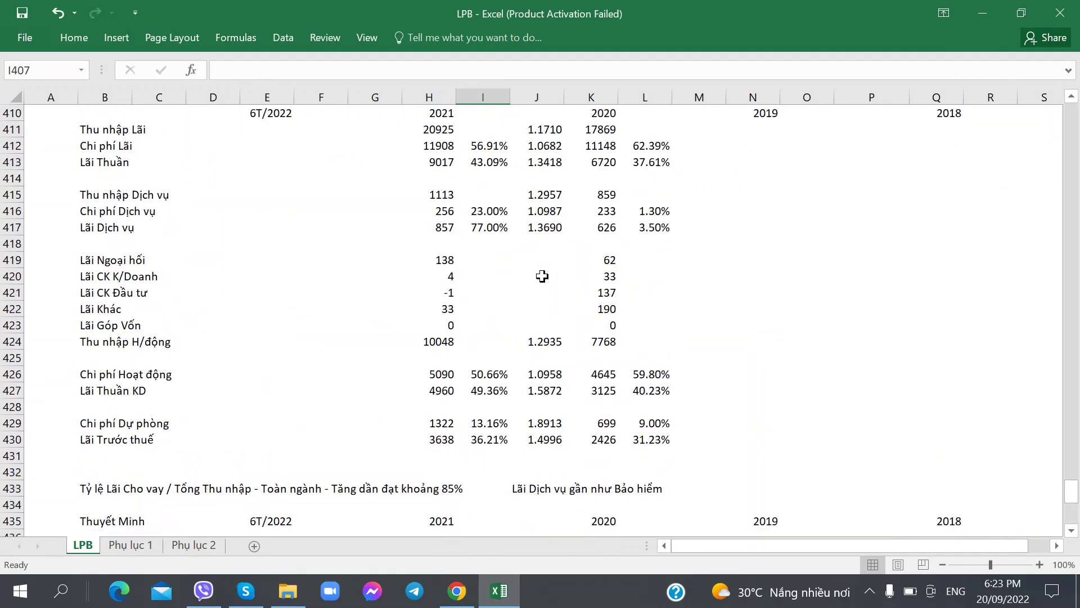
scroll(542, 276, "up", 4)
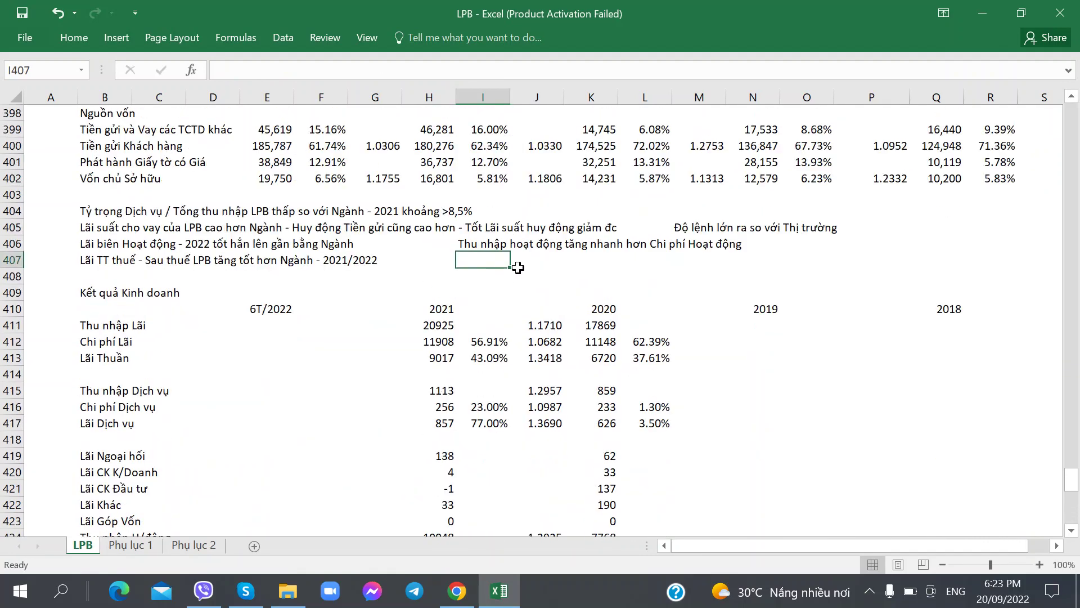
scroll(518, 268, "down", 7)
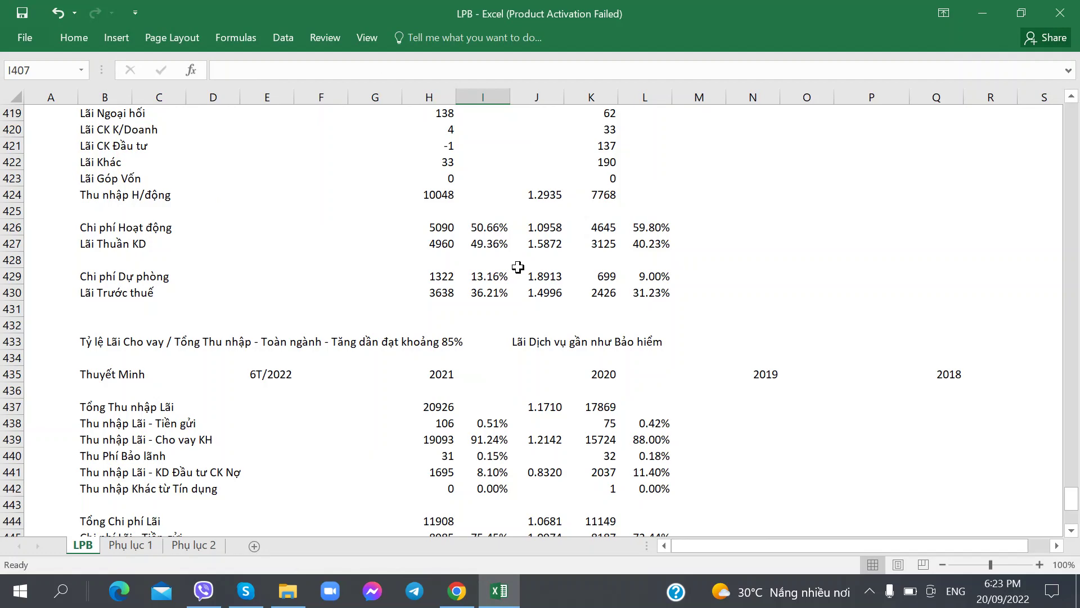
scroll(517, 267, "up", 7)
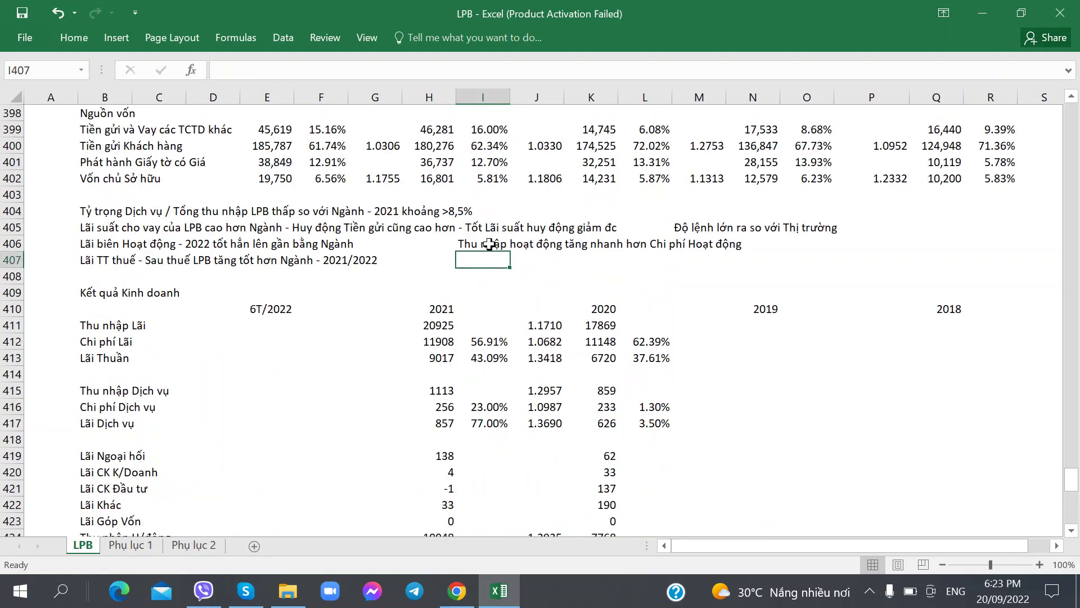
left_click(484, 248)
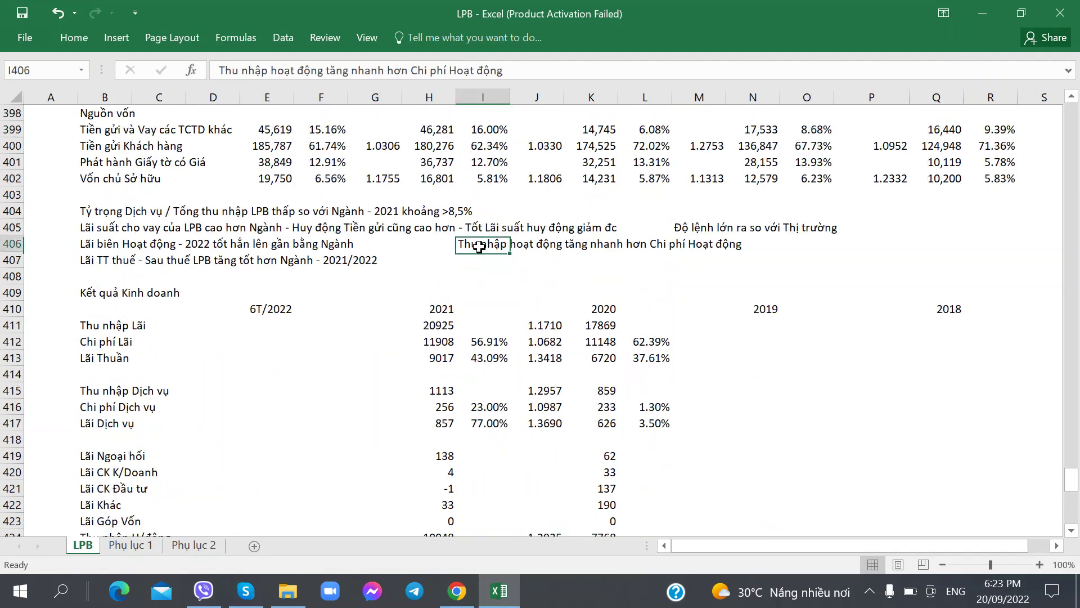
left_click(529, 70)
type("- Át được")
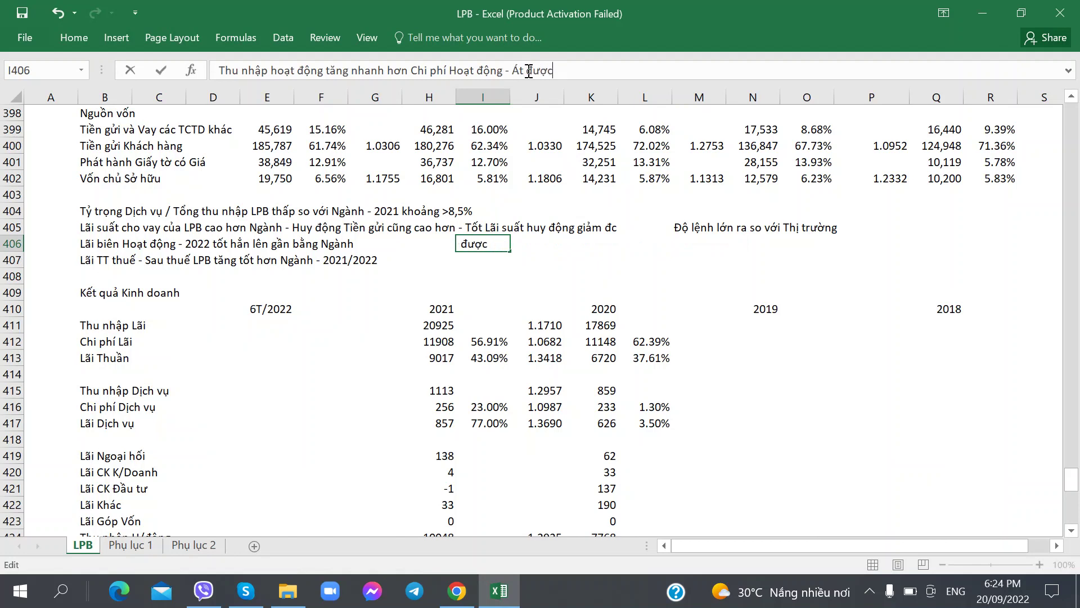
type(" ơ Nợ xấu tăng ")
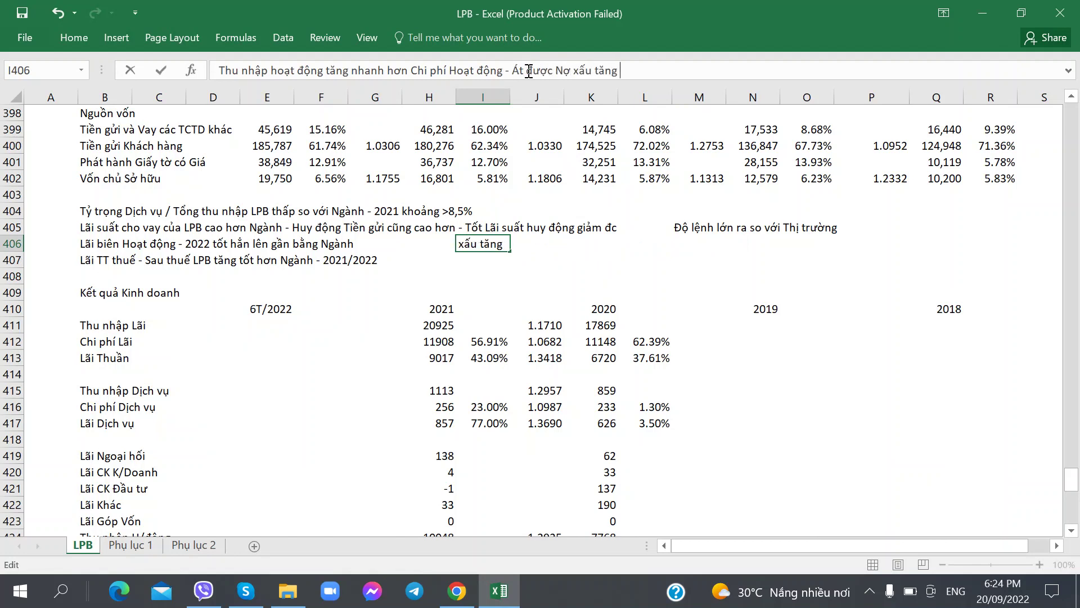
type("(Chi Tài sản giảm -")
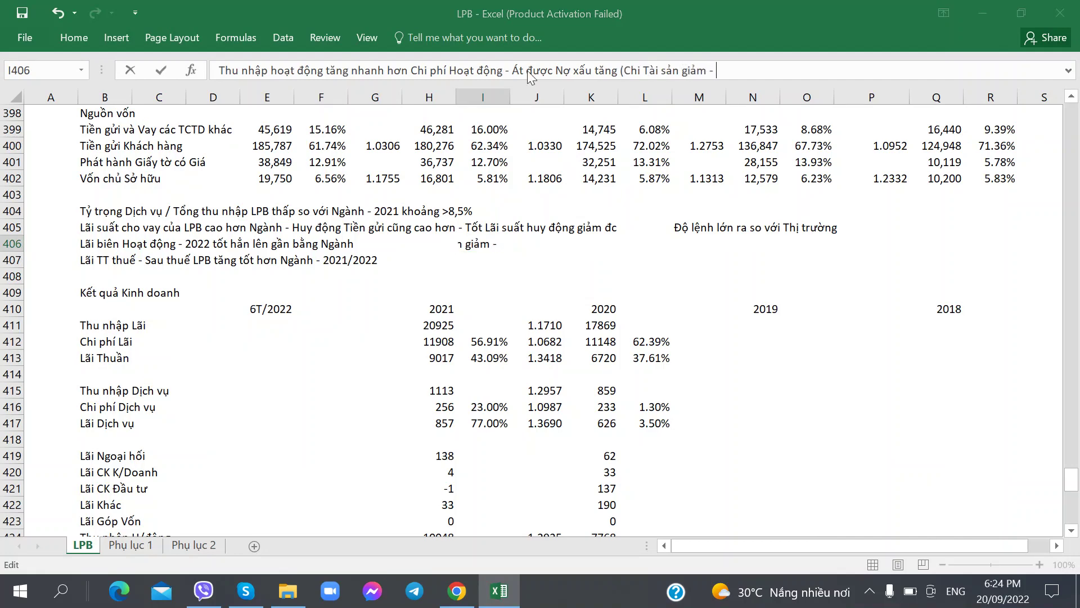
- Check the management expense lines in the annual report's operating expense note and add "Quản lý Giảm" to the note in I406
key("alt+Tab")
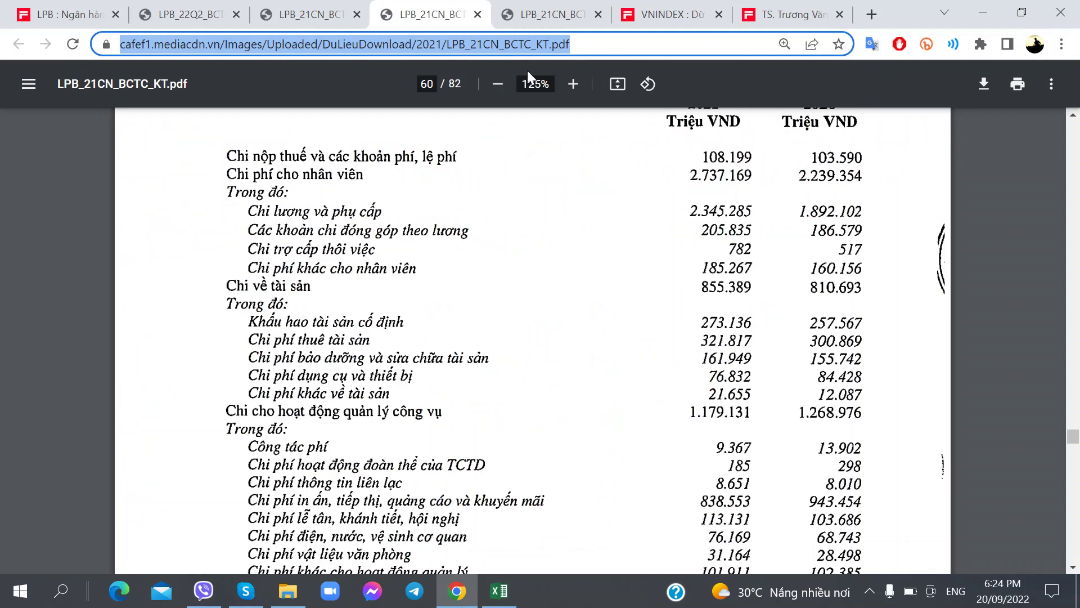
key("alt+Tab")
type("- CQuản")
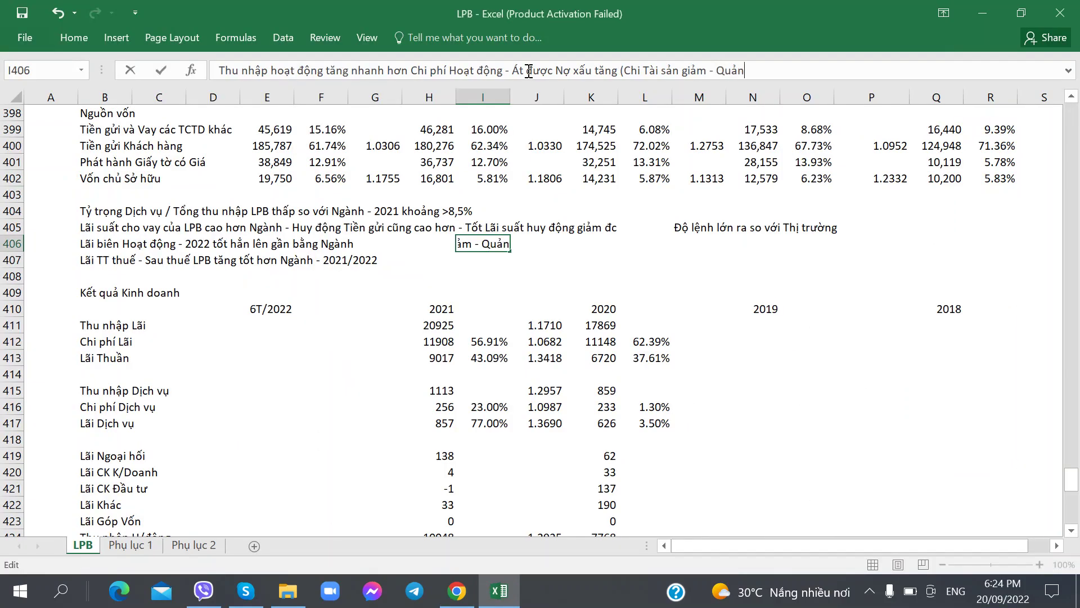
type(" lý Giảm")
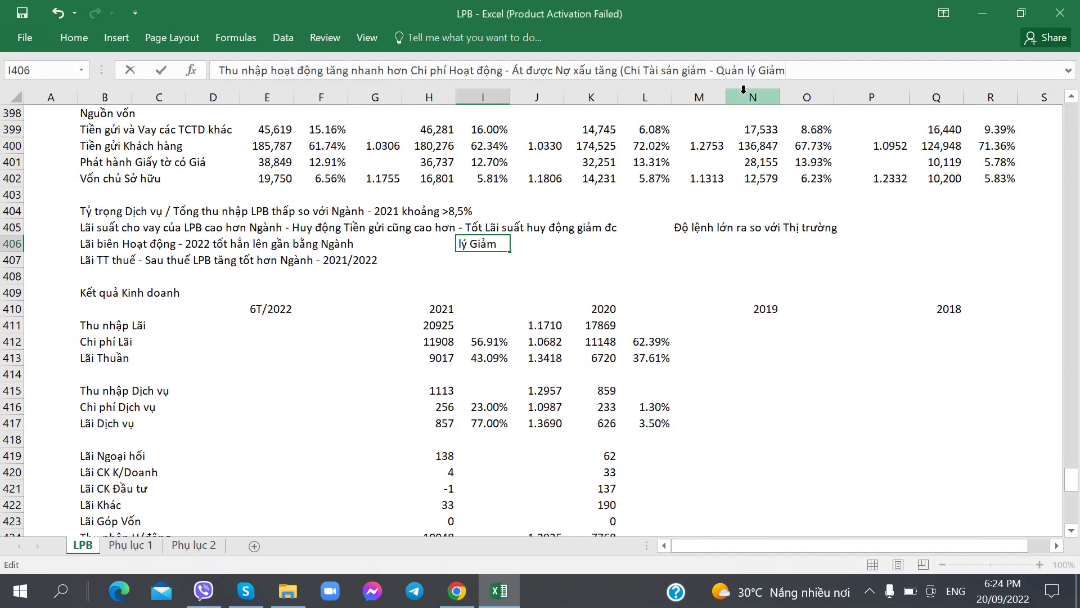